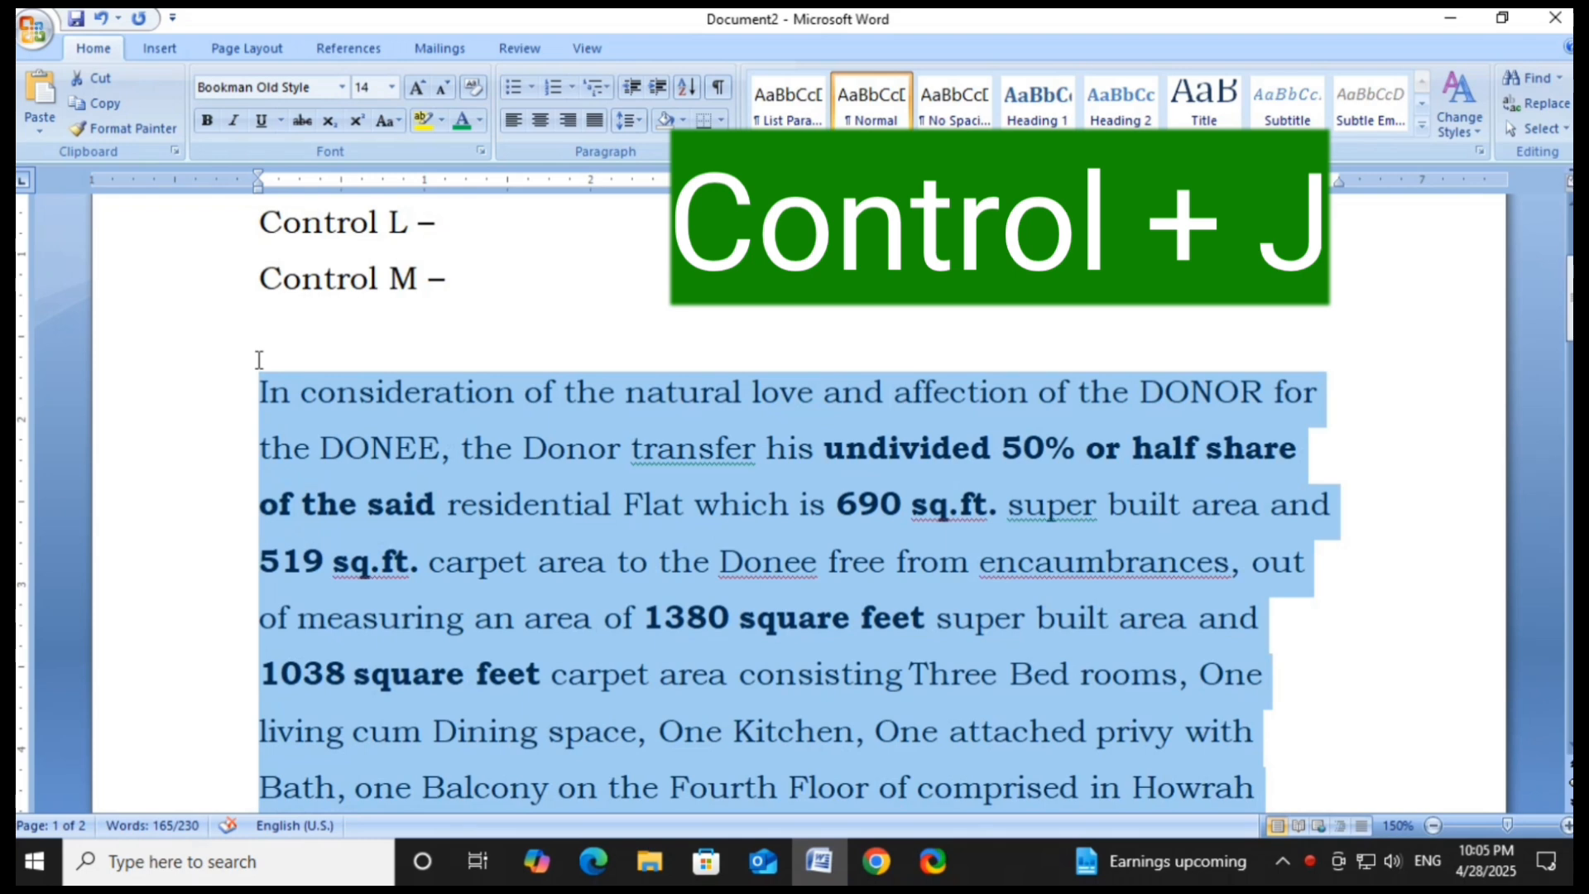
Step: Justify the selected text beginning "In consideration of the natural love" and check its even margins against the Control J entry
{"action": "key", "text": "ctrl+j"}
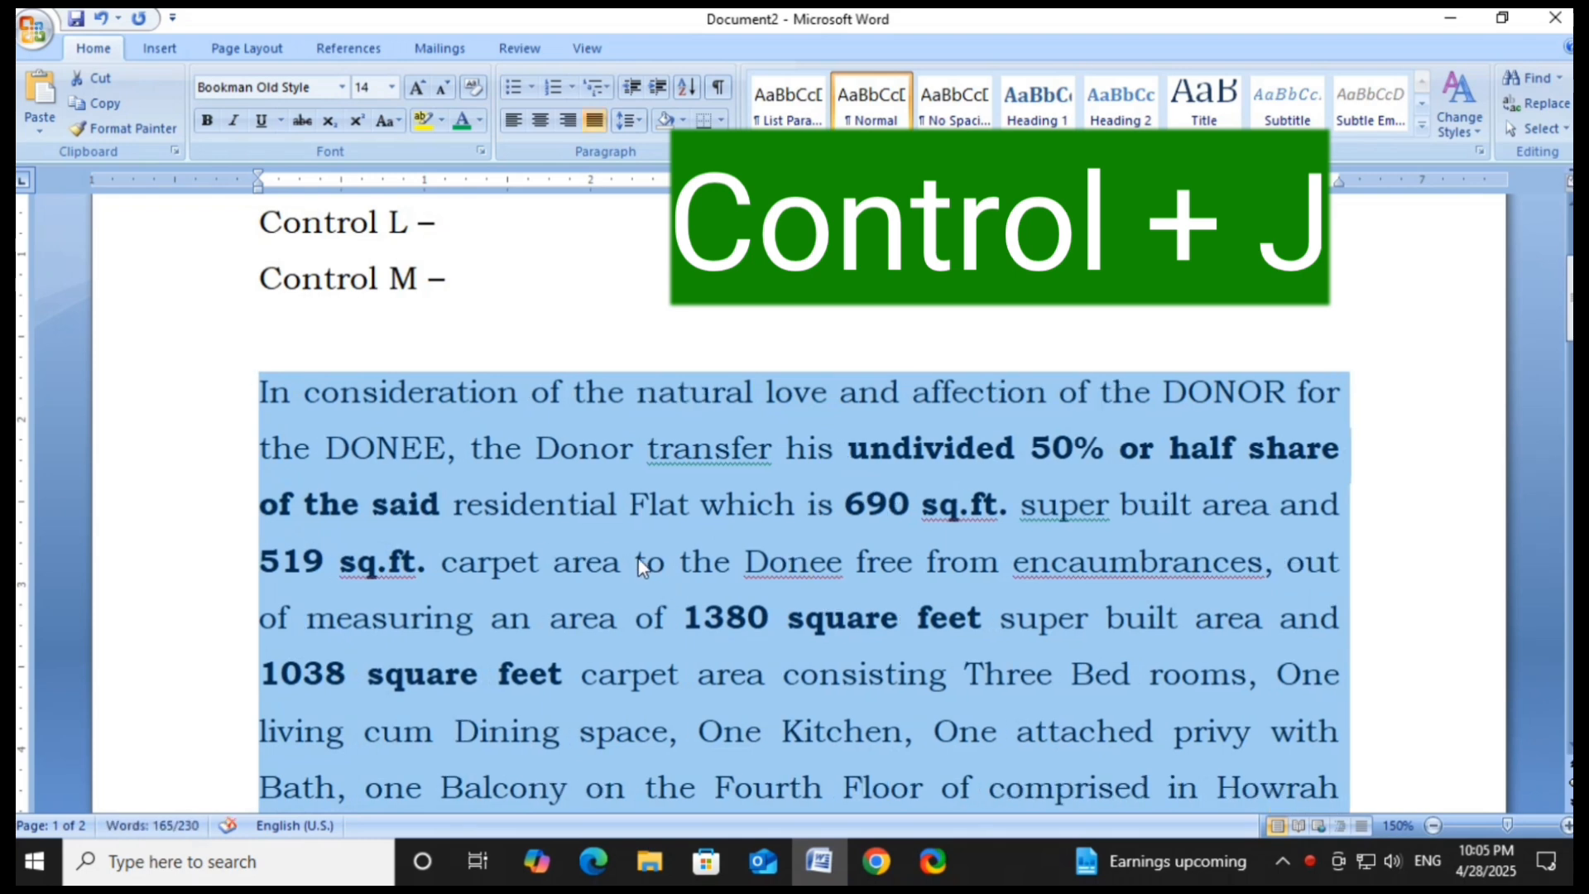
{"action": "left_click", "coordinate": [637, 558]}
{"action": "scroll", "coordinate": [496, 348], "scroll_direction": "up", "scroll_amount": 3}
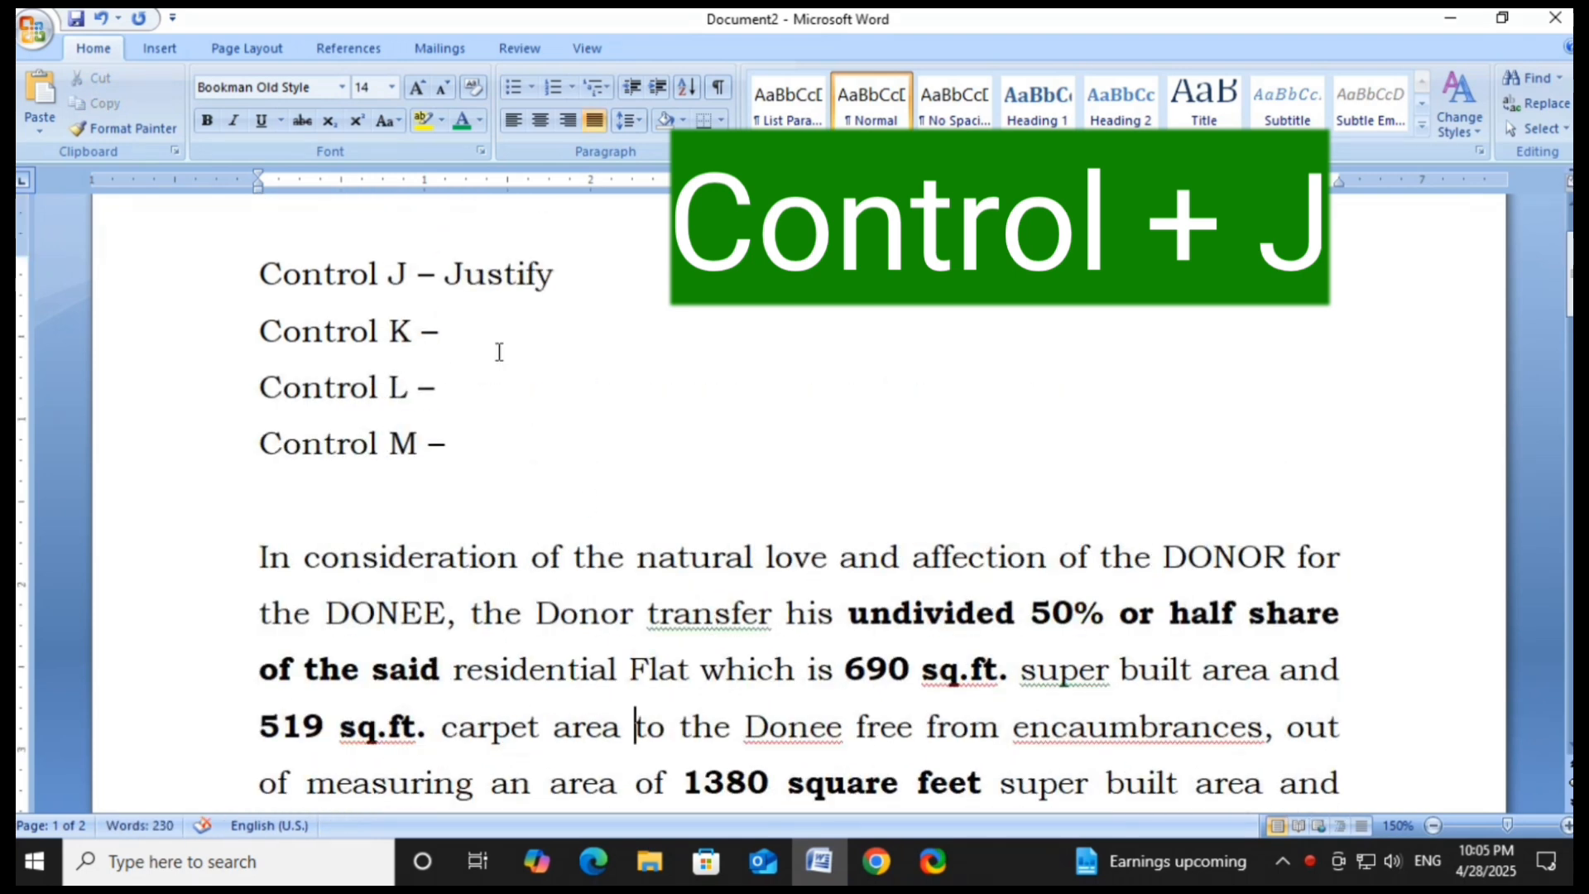
{"action": "left_click", "coordinate": [561, 278]}
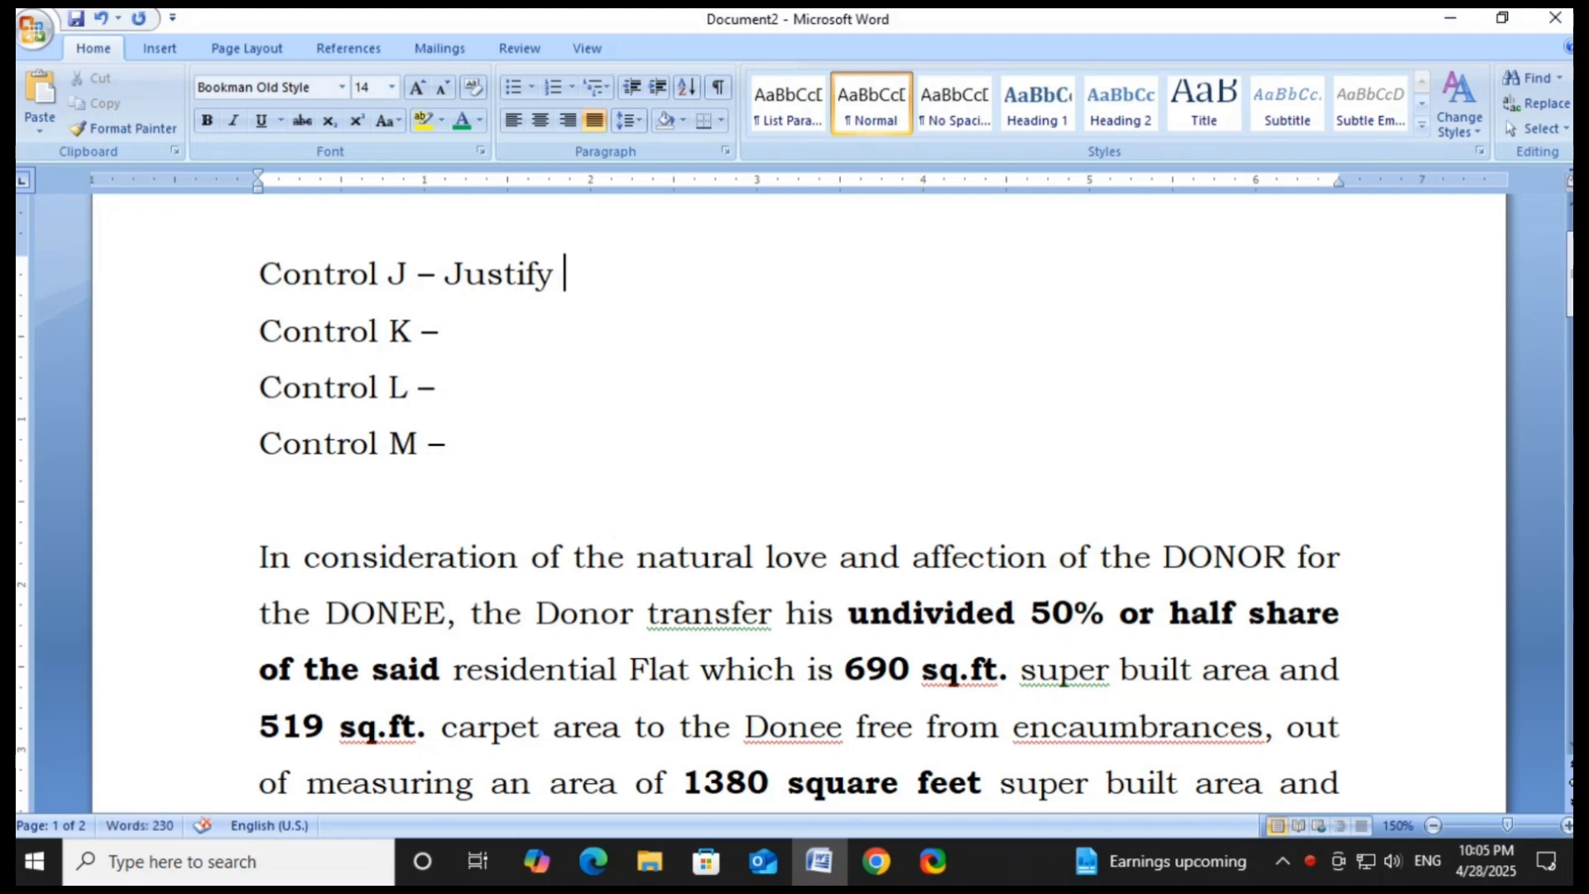
{"action": "scroll", "coordinate": [285, 365], "scroll_direction": "down", "scroll_amount": 3}
{"action": "left_click_drag", "start_coordinate": [260, 309], "coordinate": [282, 547]}
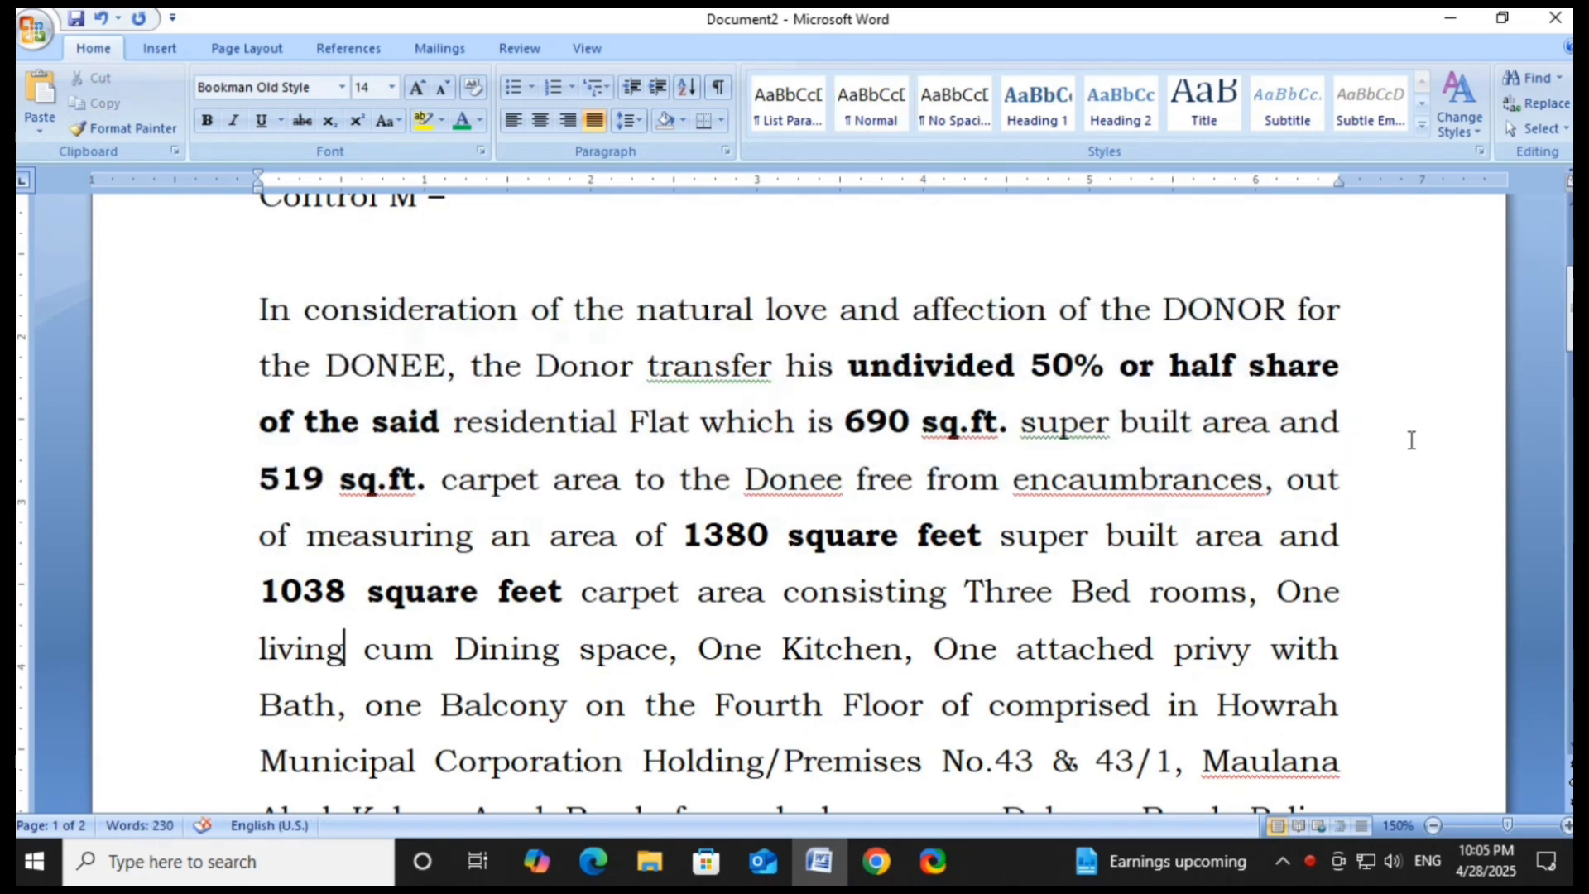
{"action": "scroll", "coordinate": [942, 517], "scroll_direction": "up", "scroll_amount": 3}
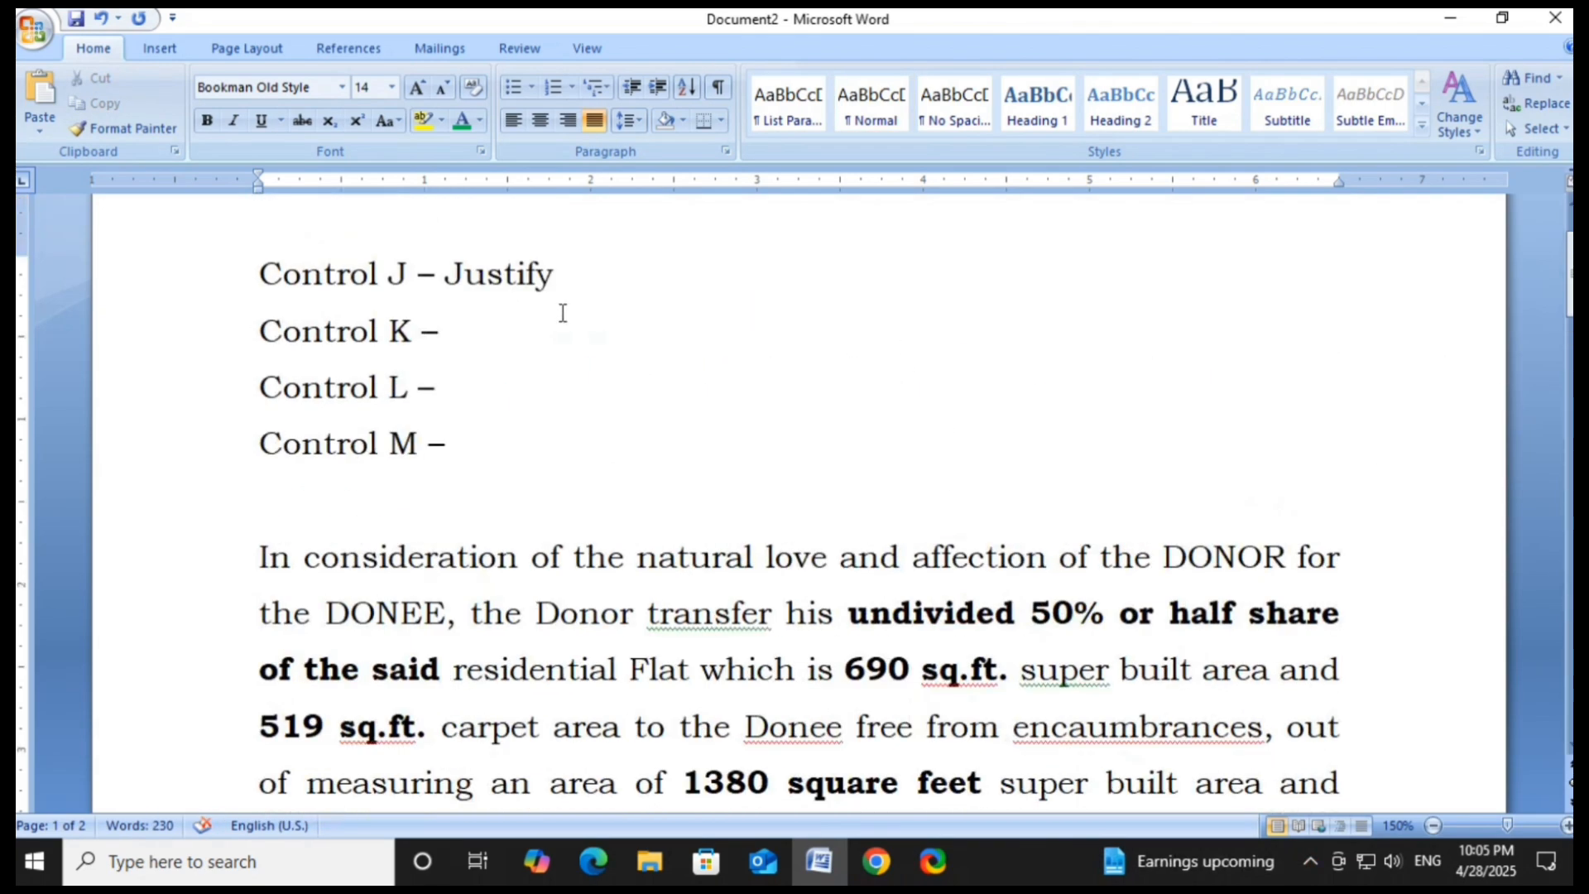
Step: Add a separate line reading "My picture" between the Control M entry and the long paragraph
{"action": "left_click", "coordinate": [460, 332]}
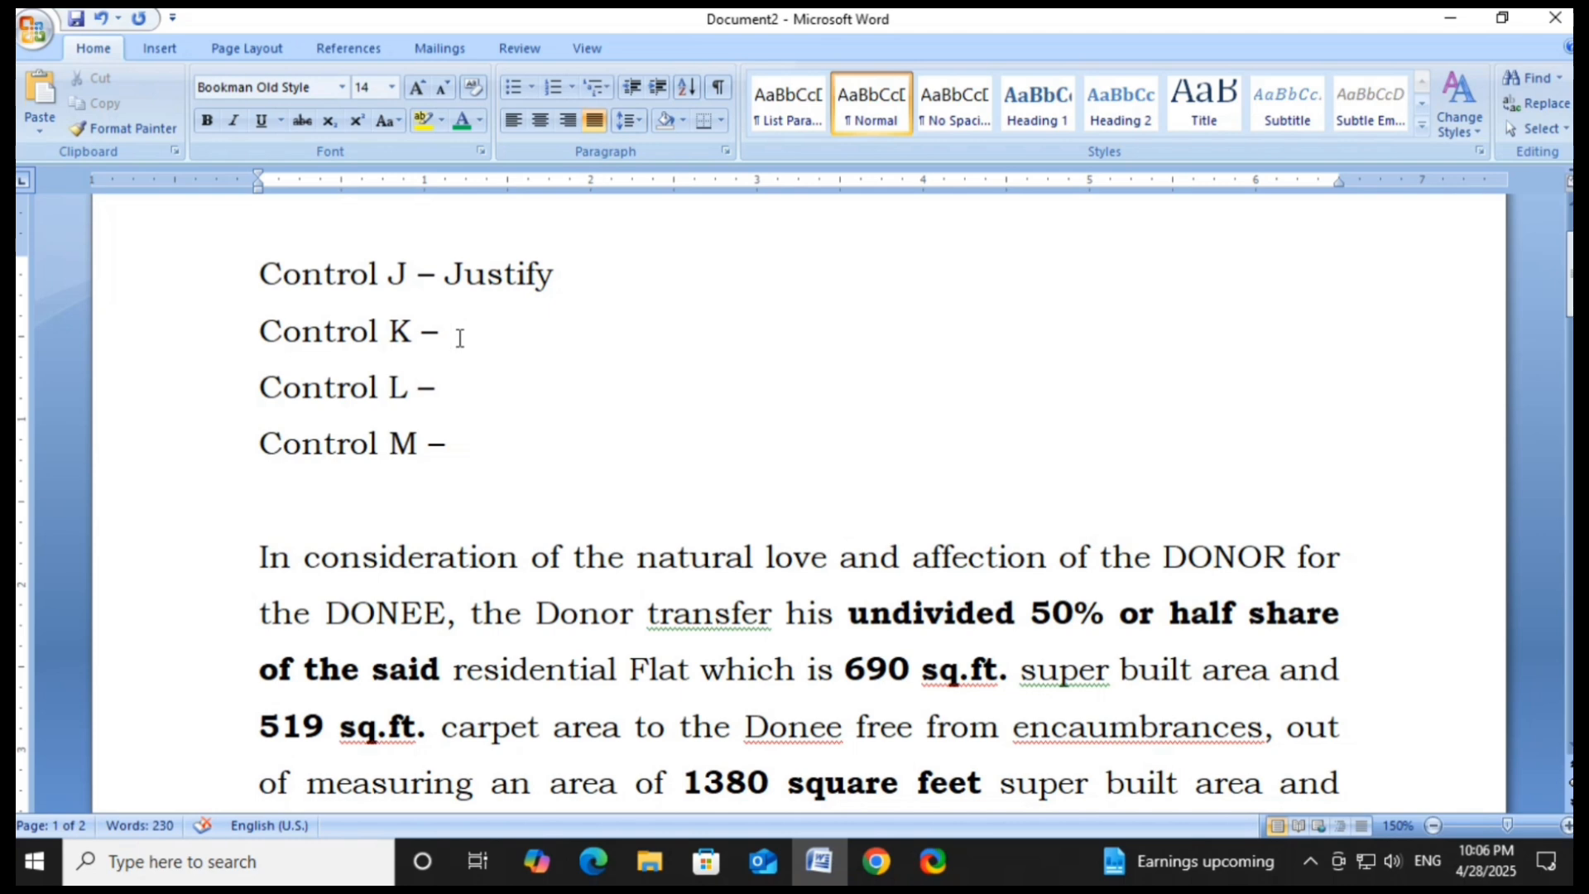
{"action": "left_click", "coordinate": [491, 469]}
{"action": "key", "text": "Return"}
{"action": "key", "text": "Return"}
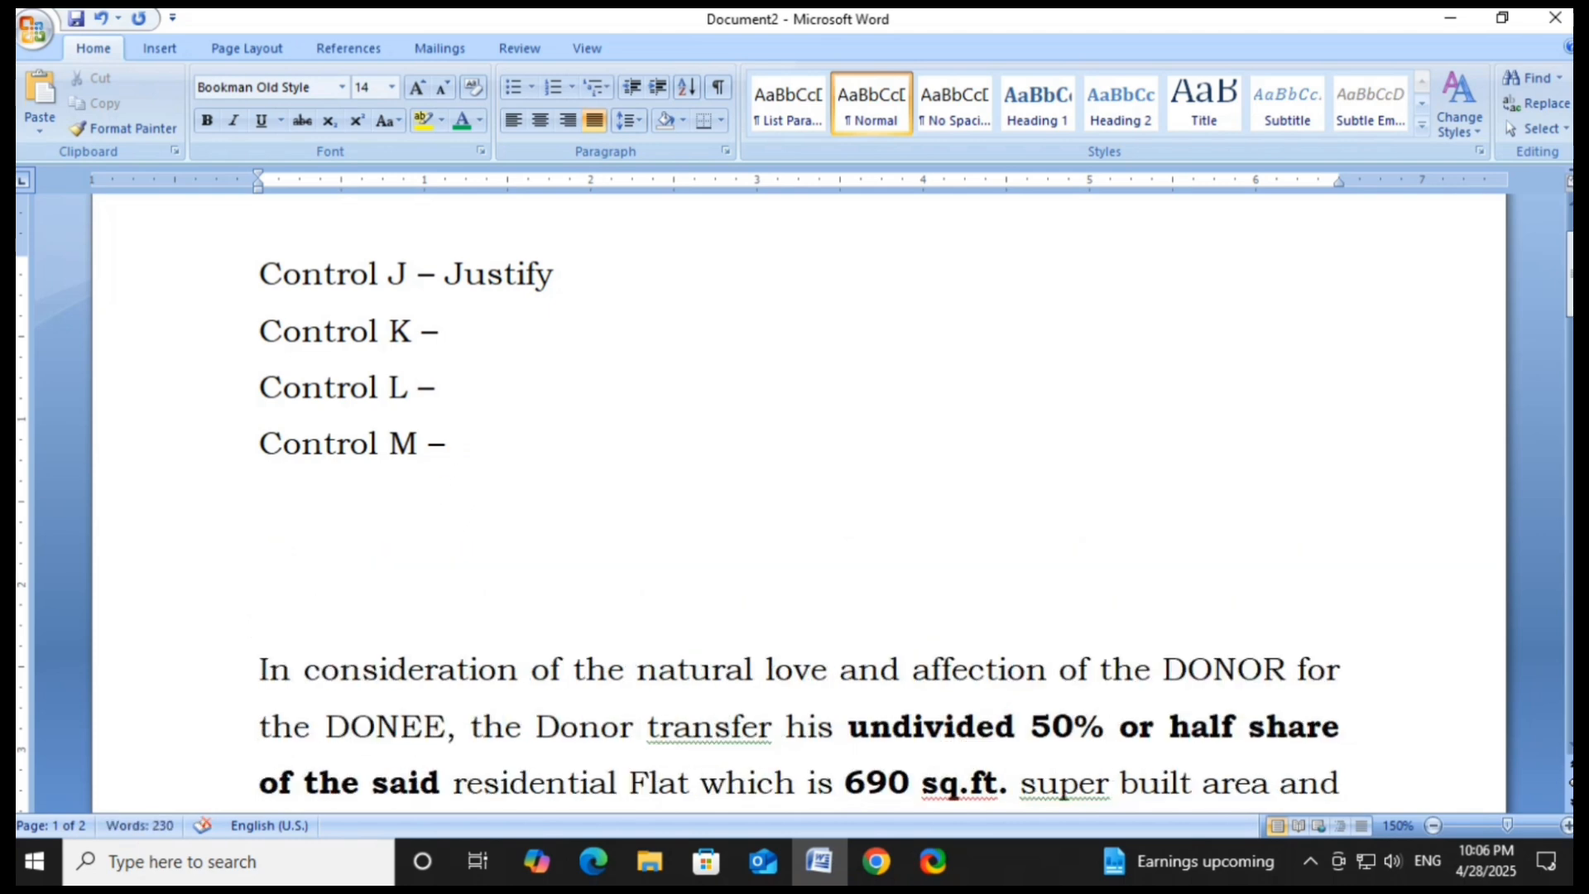
{"action": "type", "text": "My [p"}
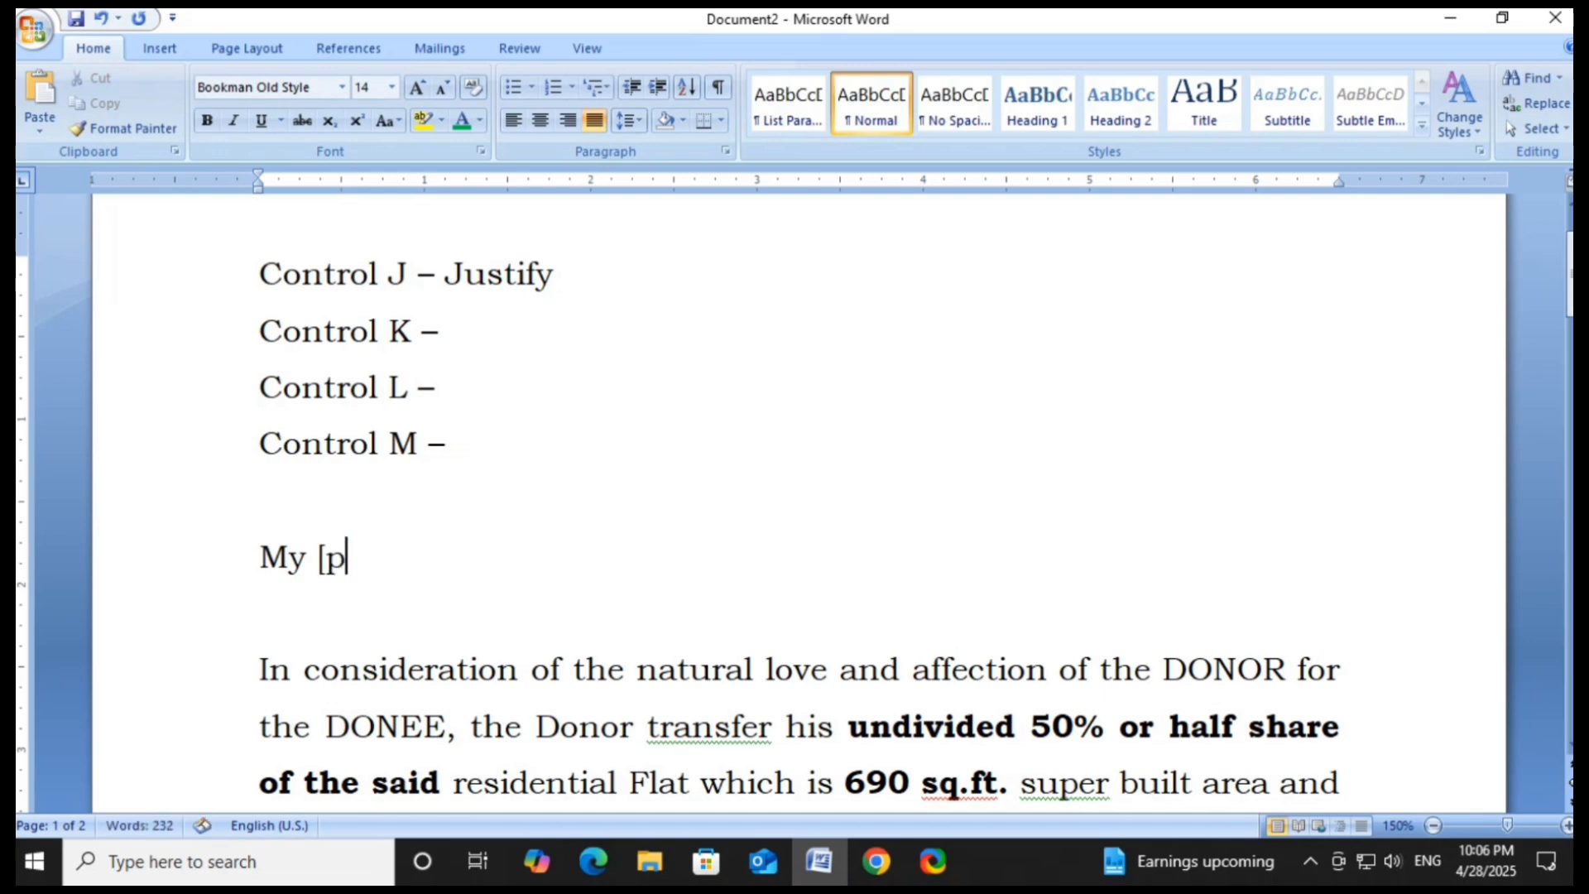
{"action": "key", "text": "BackSpace"}
{"action": "key", "text": "BackSpace"}
{"action": "type", "text": "picture"}
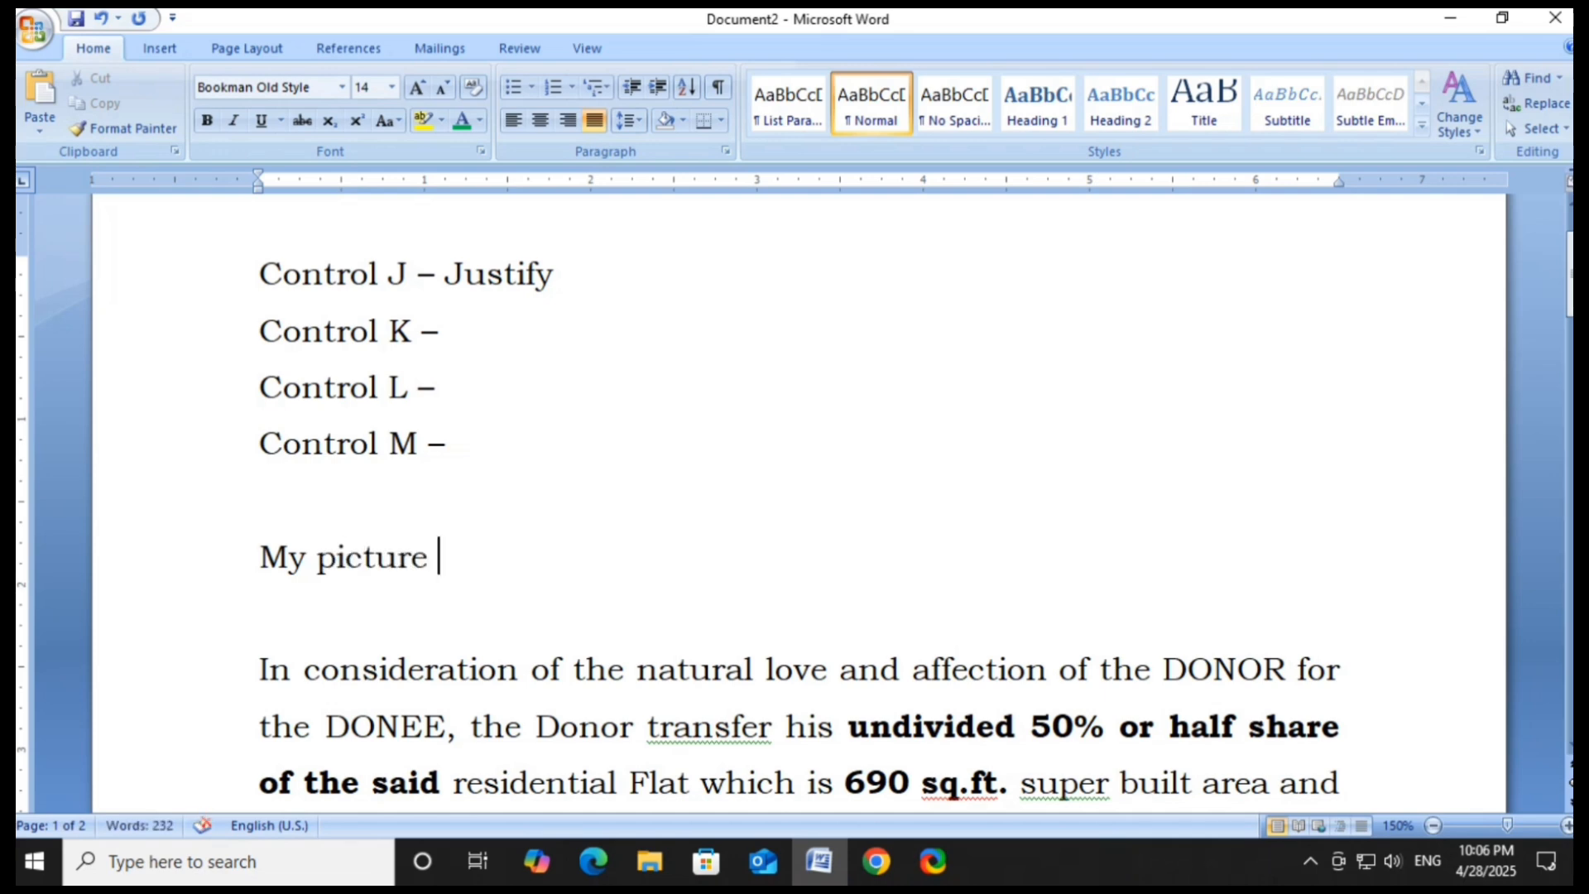
{"action": "key", "text": "BackSpace"}
Step: Hyperlink the "My picture" text to the file "WhatsApp Image 2025-04-23 at 11.06.35" in the Downloads folder
{"action": "key", "text": "ctrl+shift+Left"}
{"action": "key", "text": "ctrl+shift+Left"}
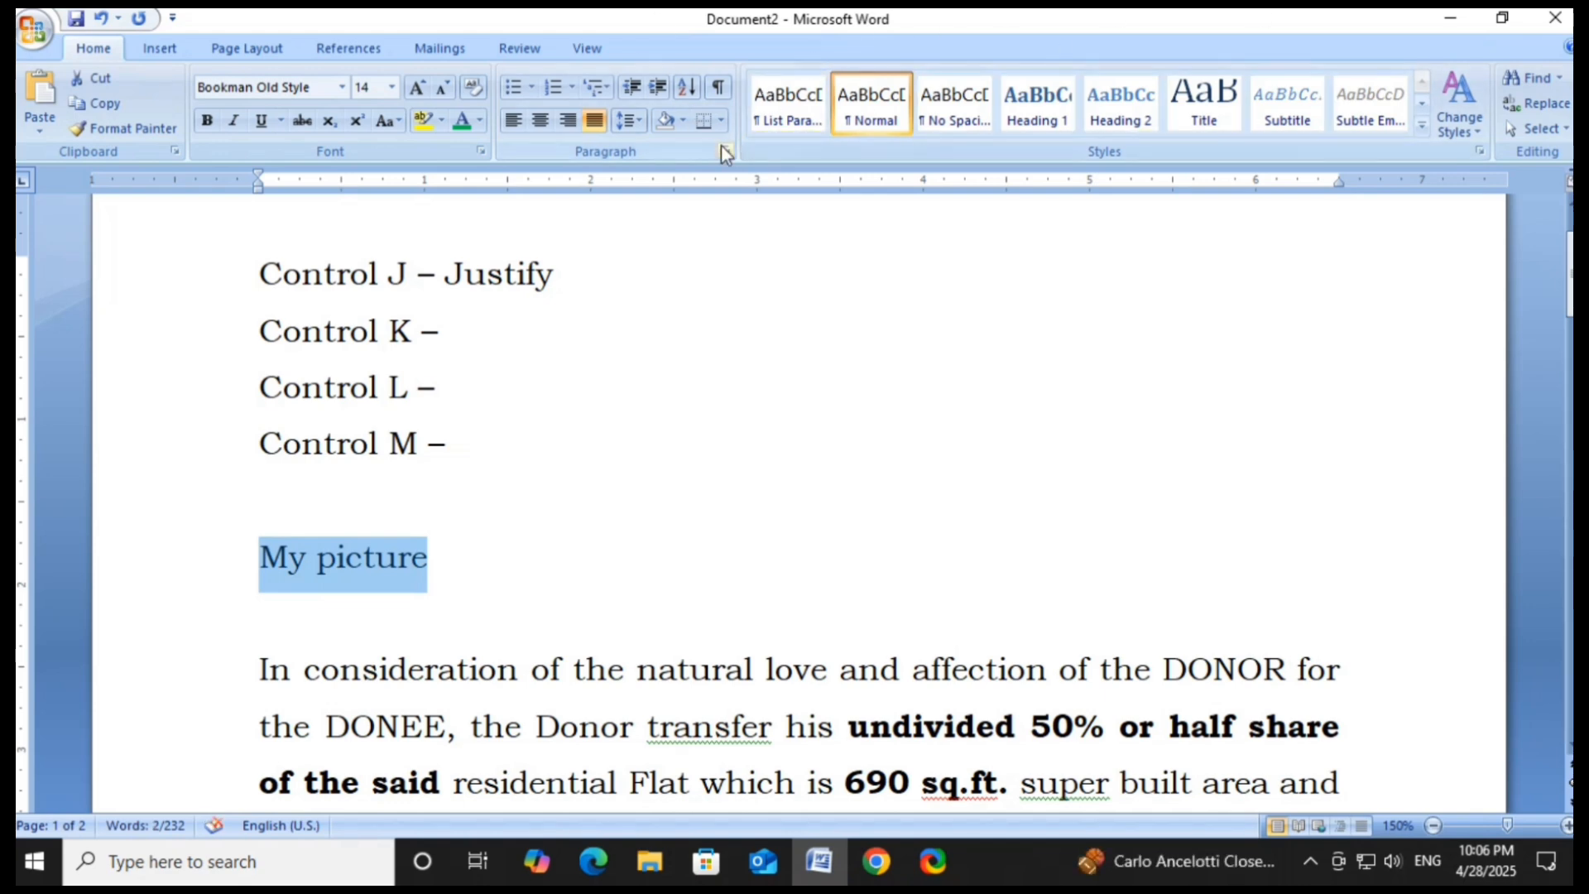
{"action": "left_click", "coordinate": [150, 48]}
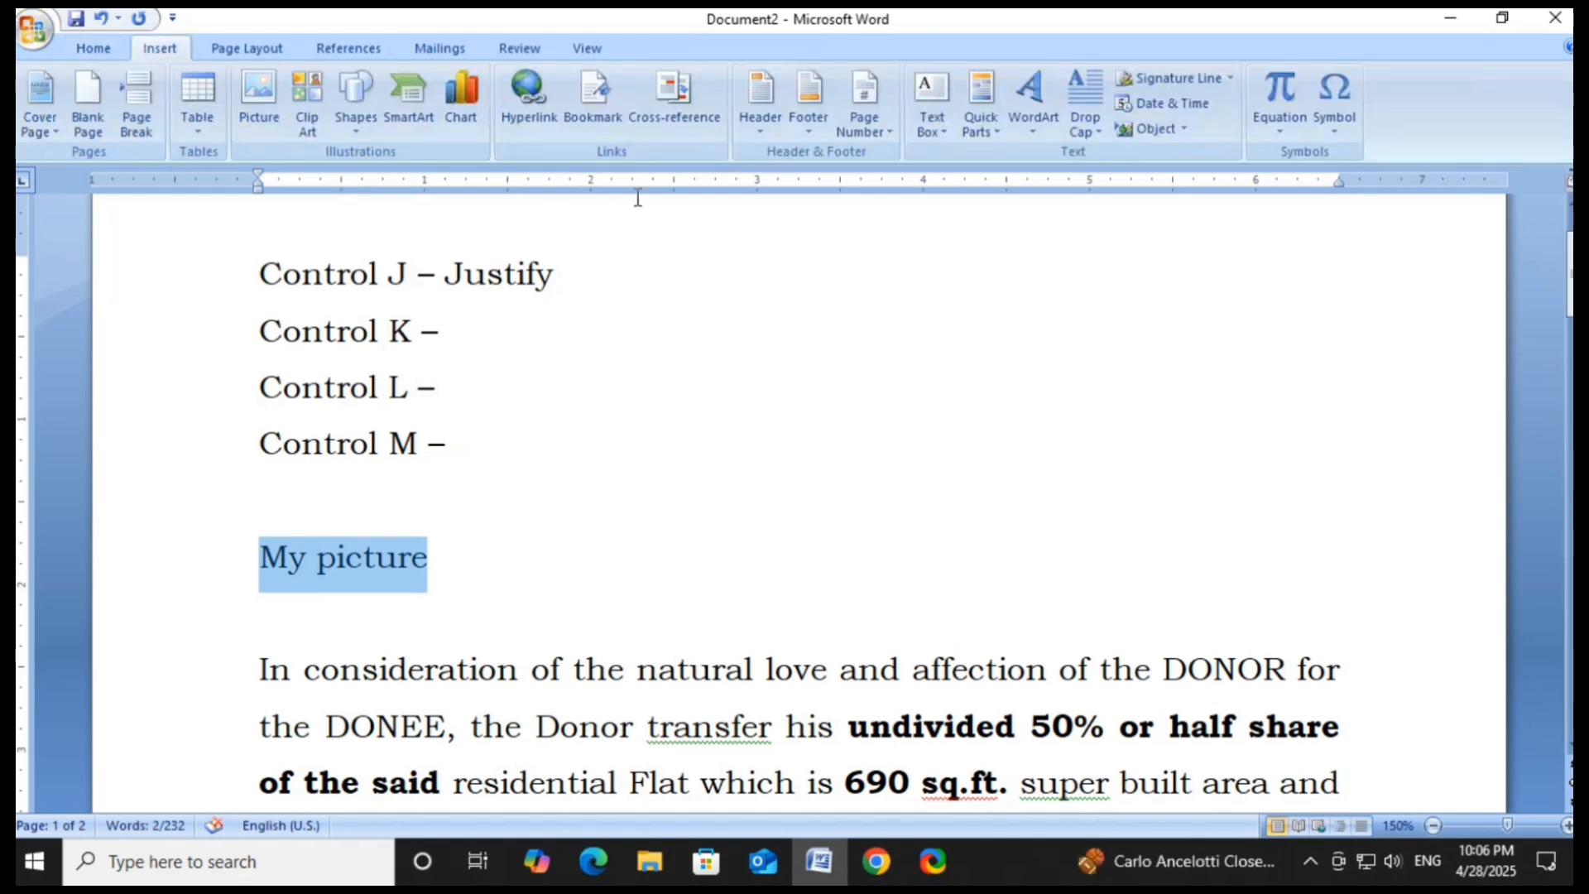
{"action": "left_click", "coordinate": [530, 103]}
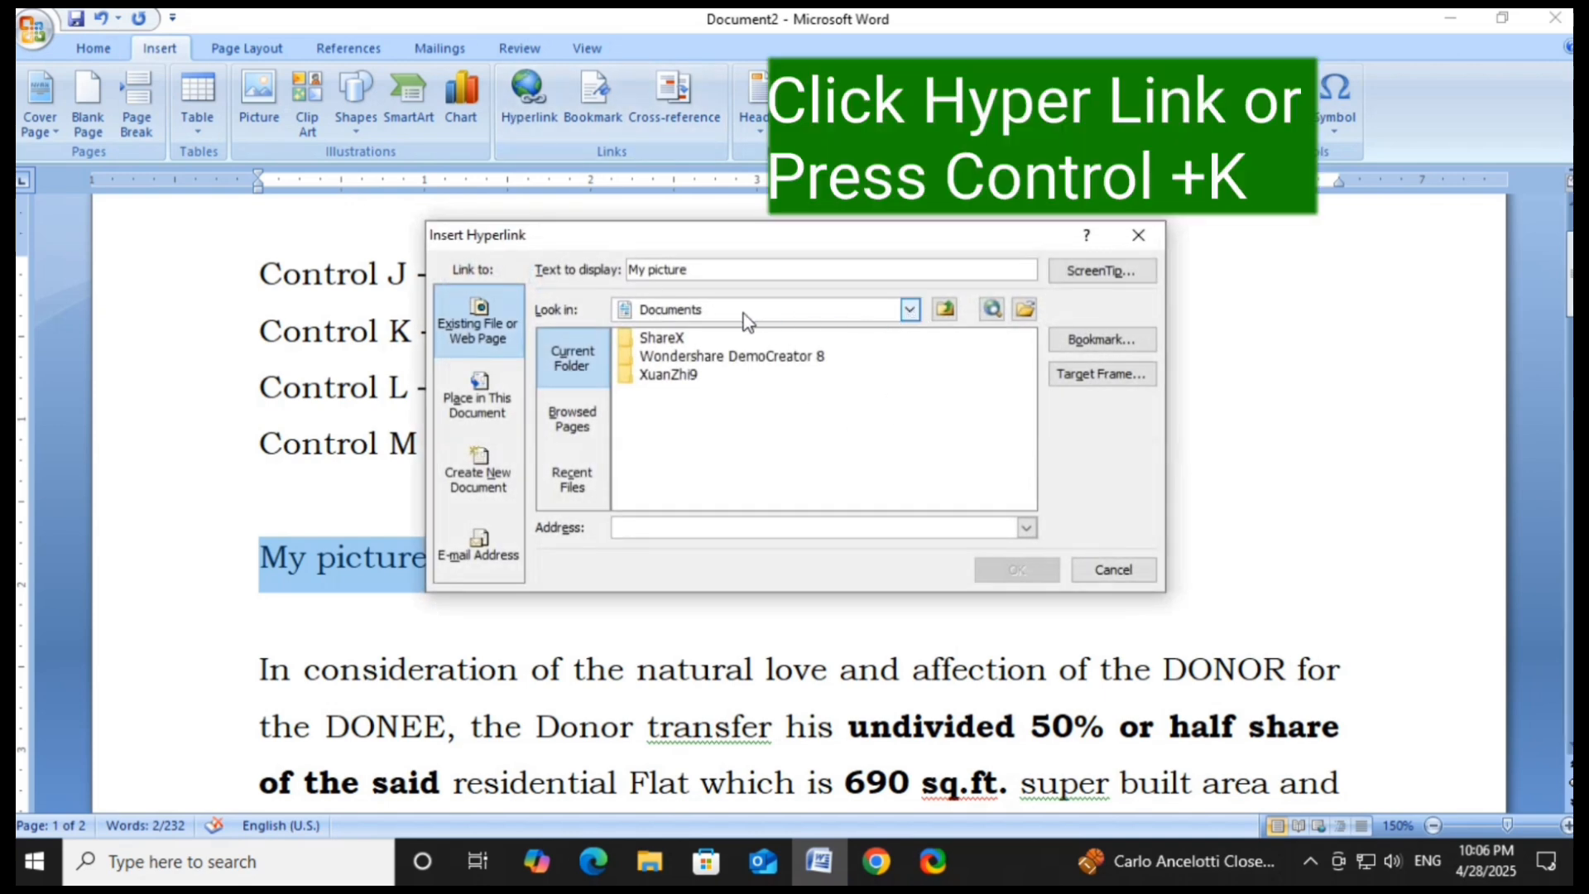
{"action": "left_click", "coordinate": [909, 308]}
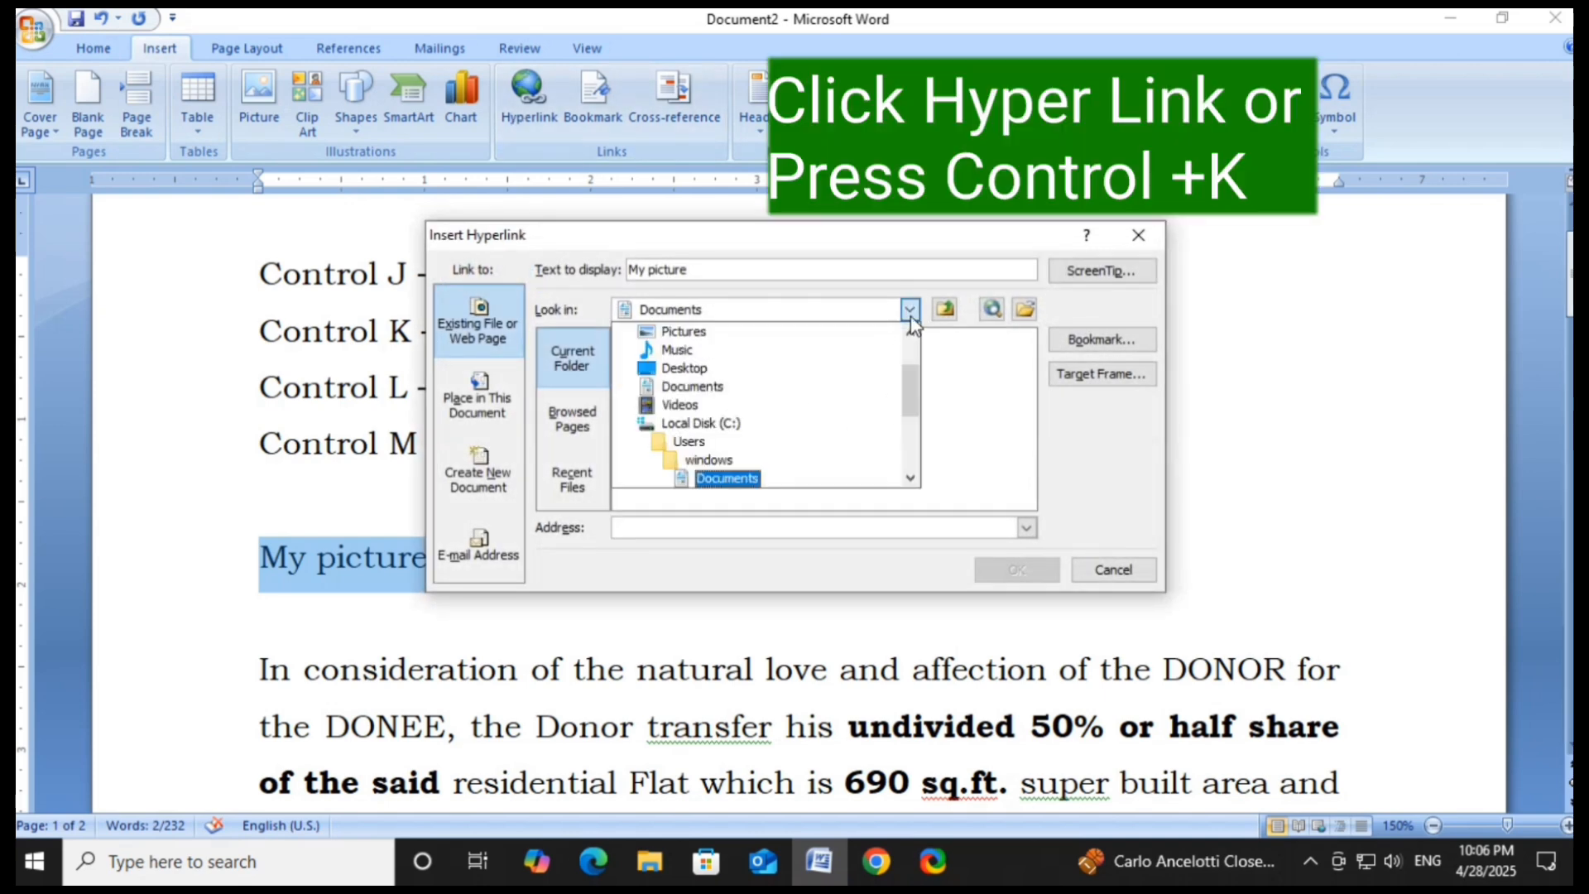
{"action": "scroll", "coordinate": [827, 364], "scroll_direction": "up", "scroll_amount": 1}
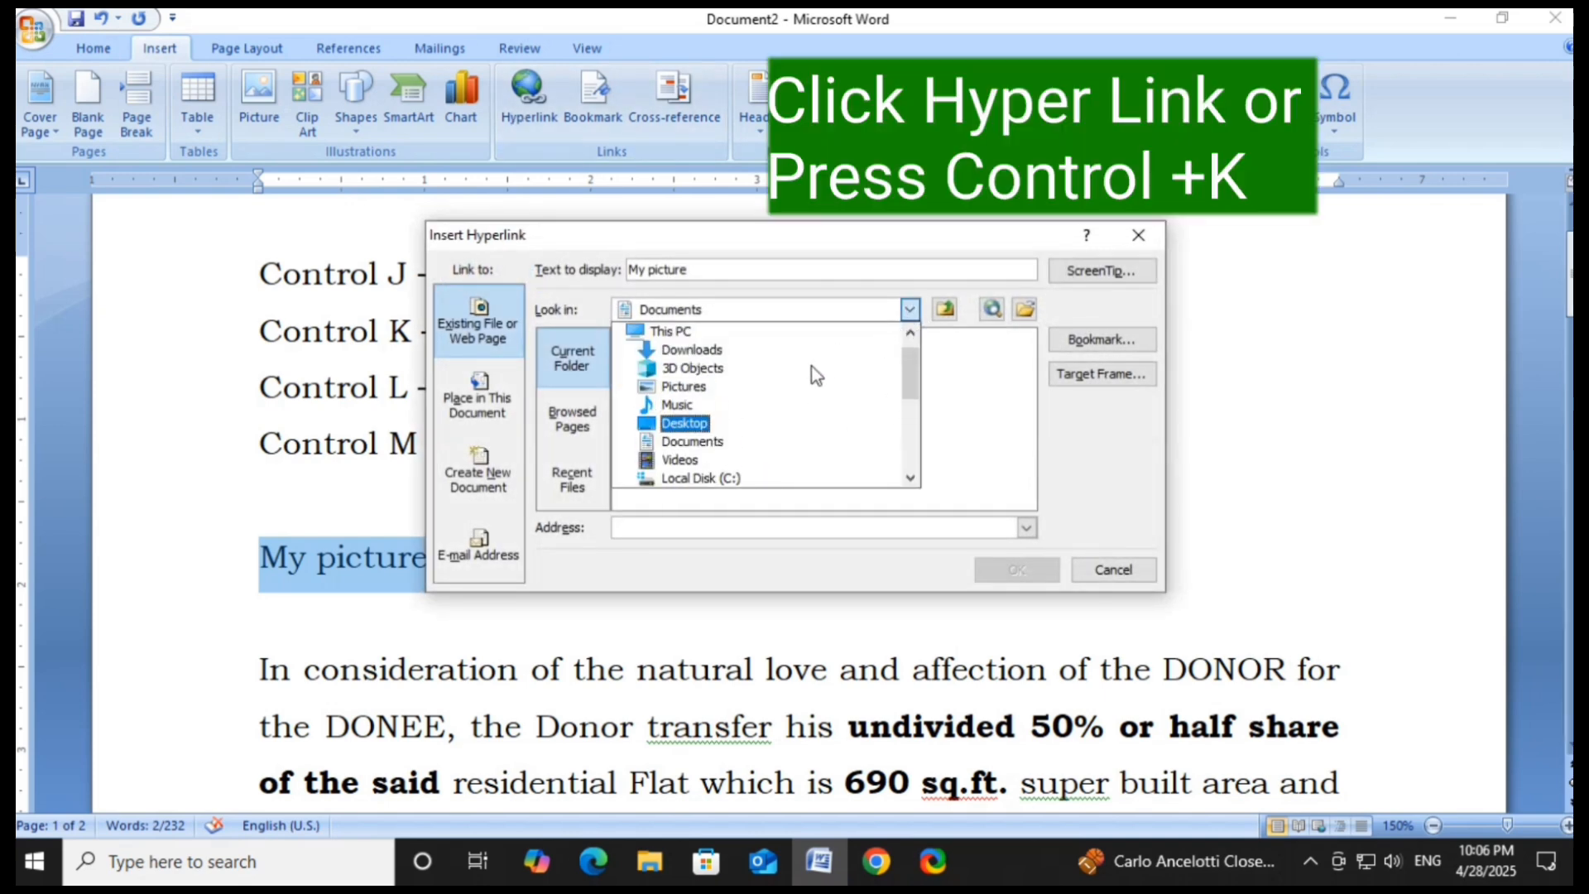
{"action": "left_click", "coordinate": [691, 350]}
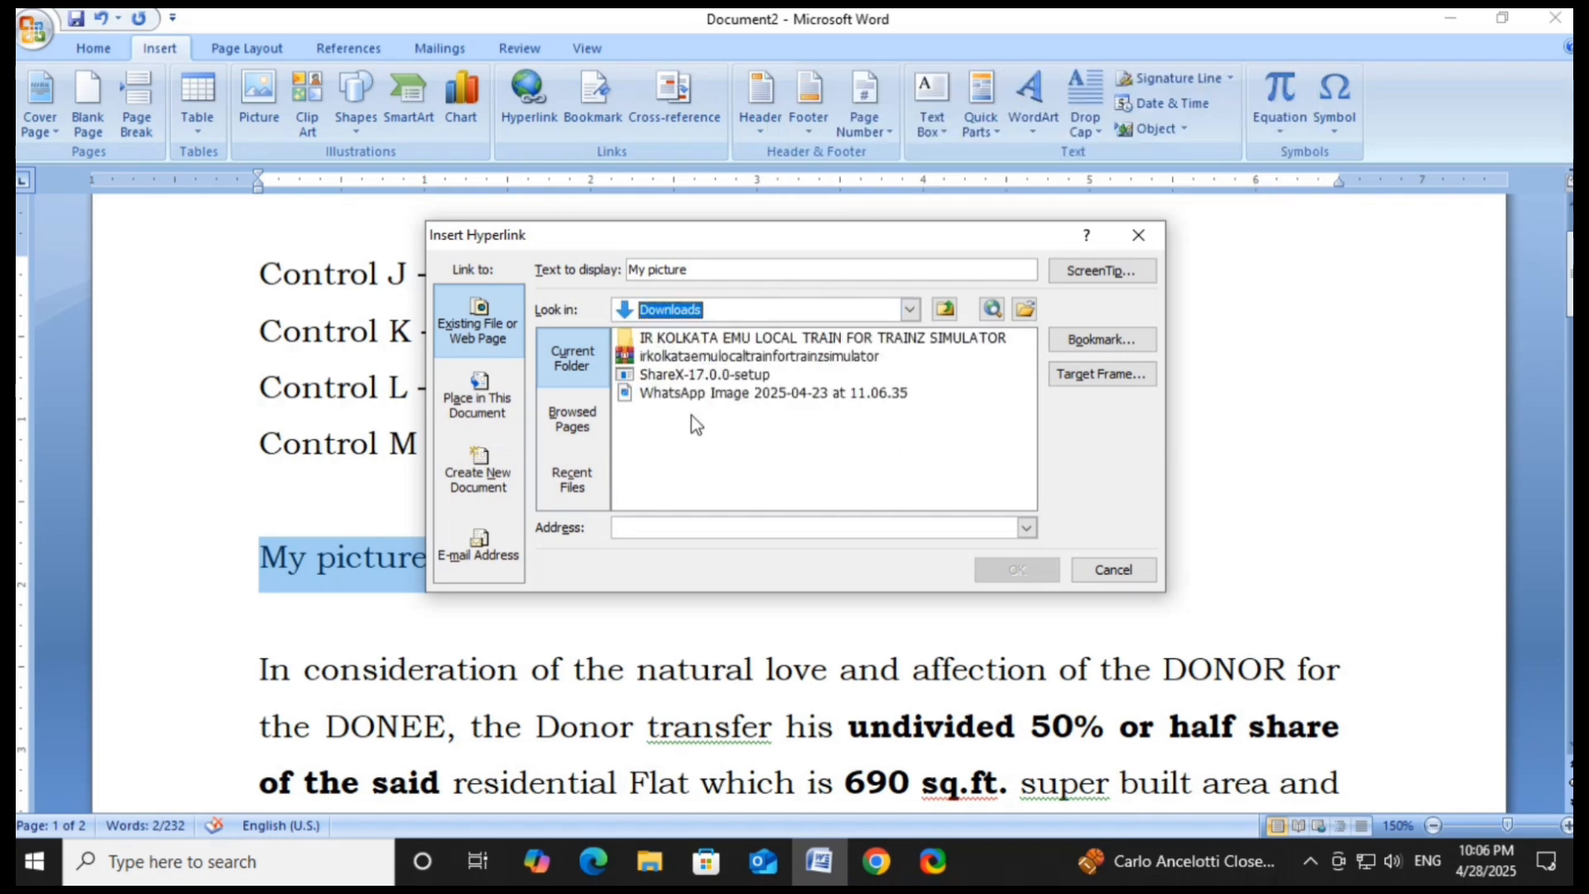
{"action": "left_click", "coordinate": [768, 394]}
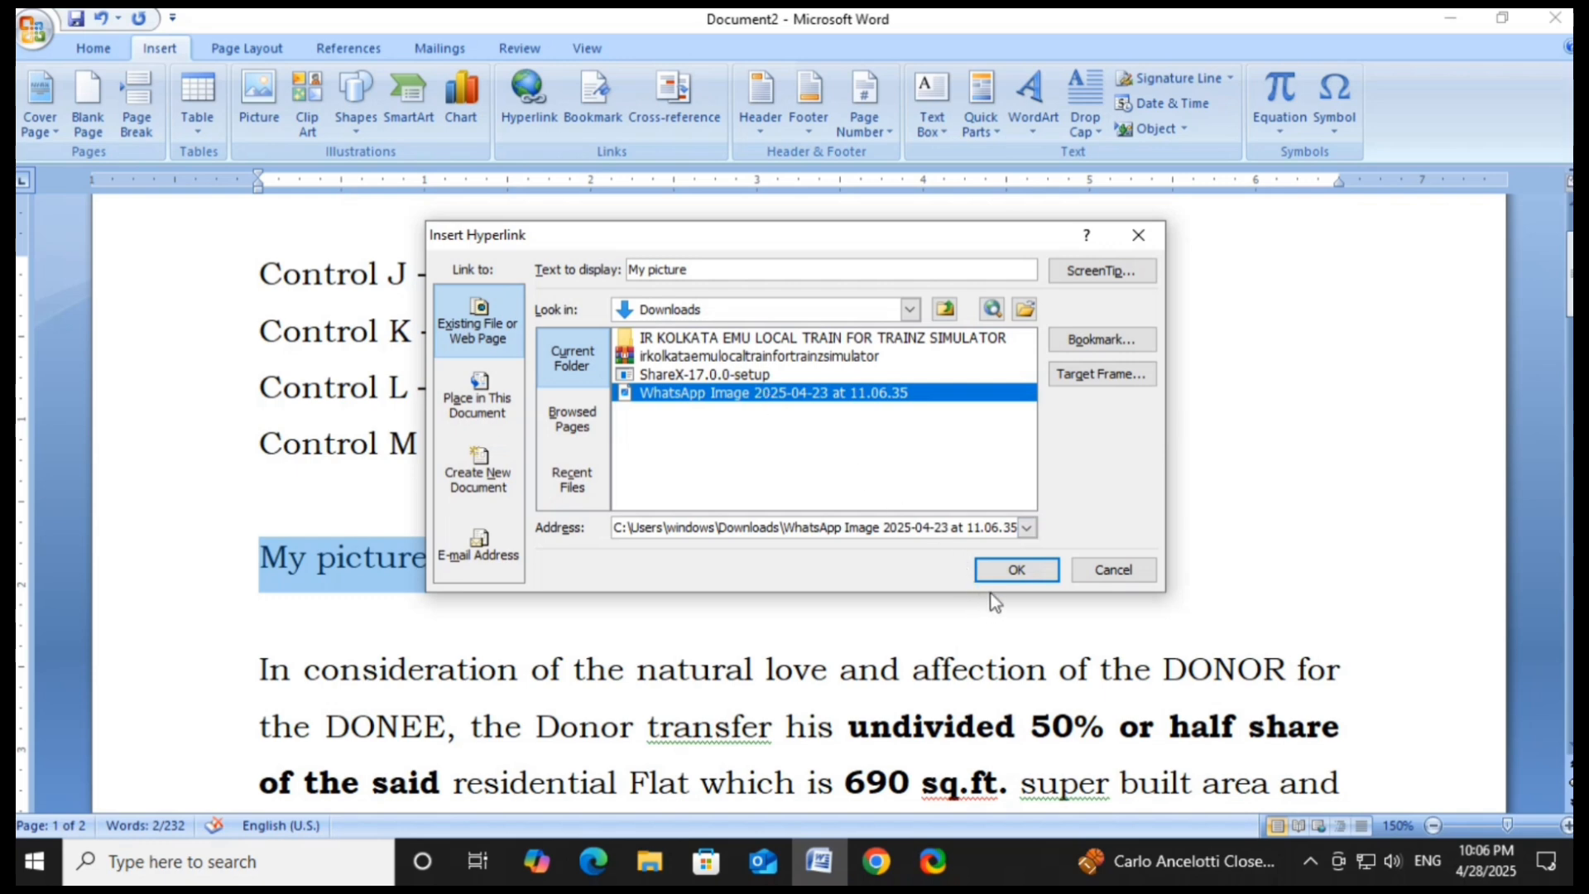
{"action": "left_click", "coordinate": [1014, 569]}
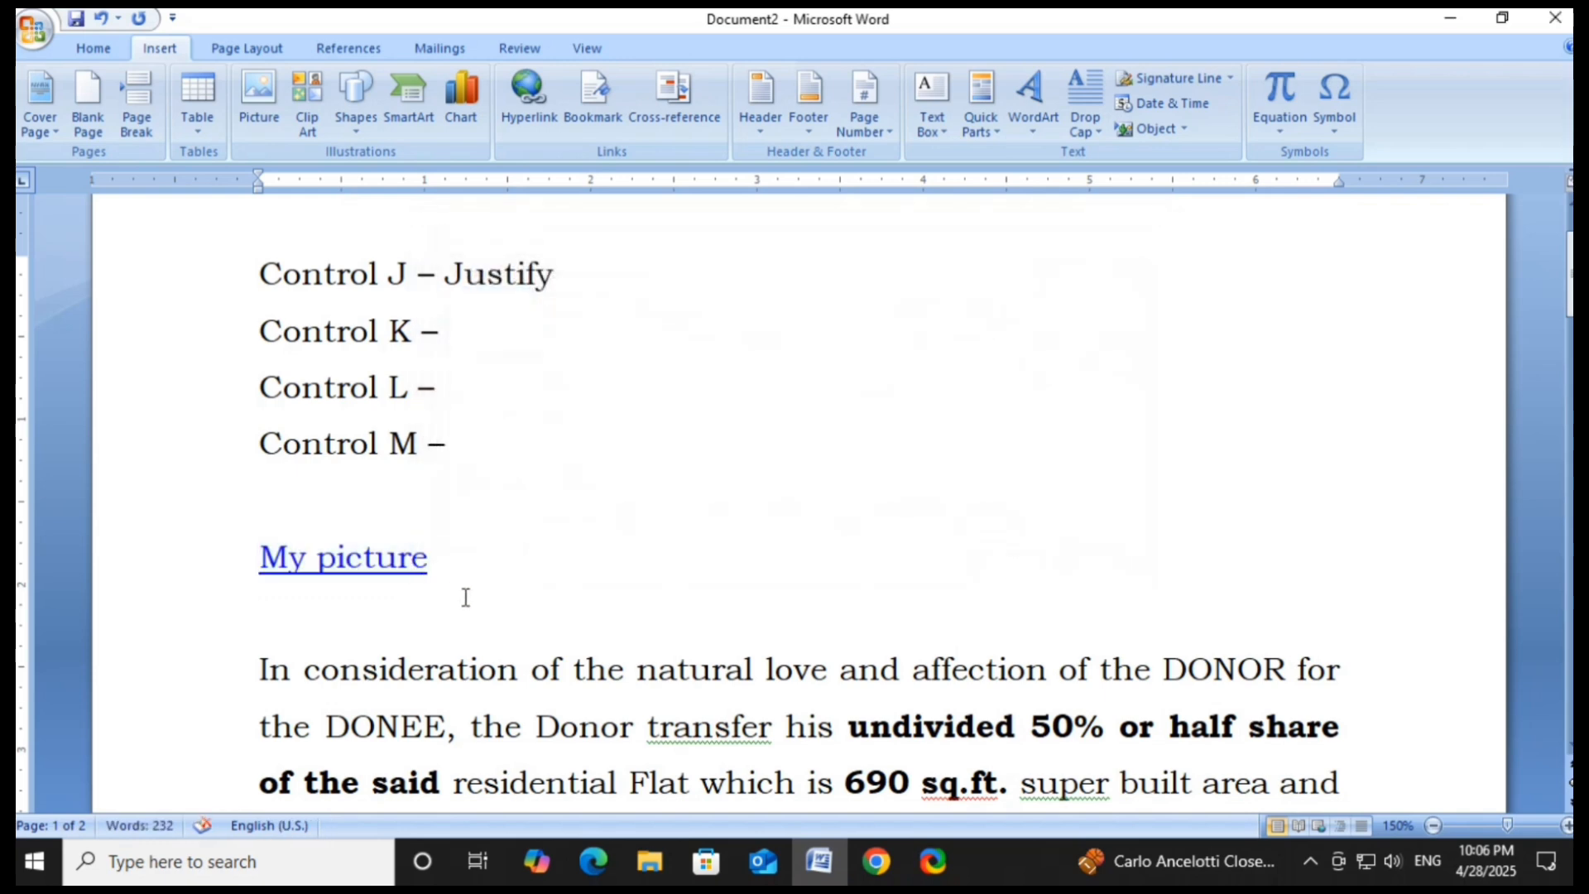
Step: Follow the "My picture" link to view the linked image, and close the image viewer
{"action": "mouse_move", "coordinate": [374, 561]}
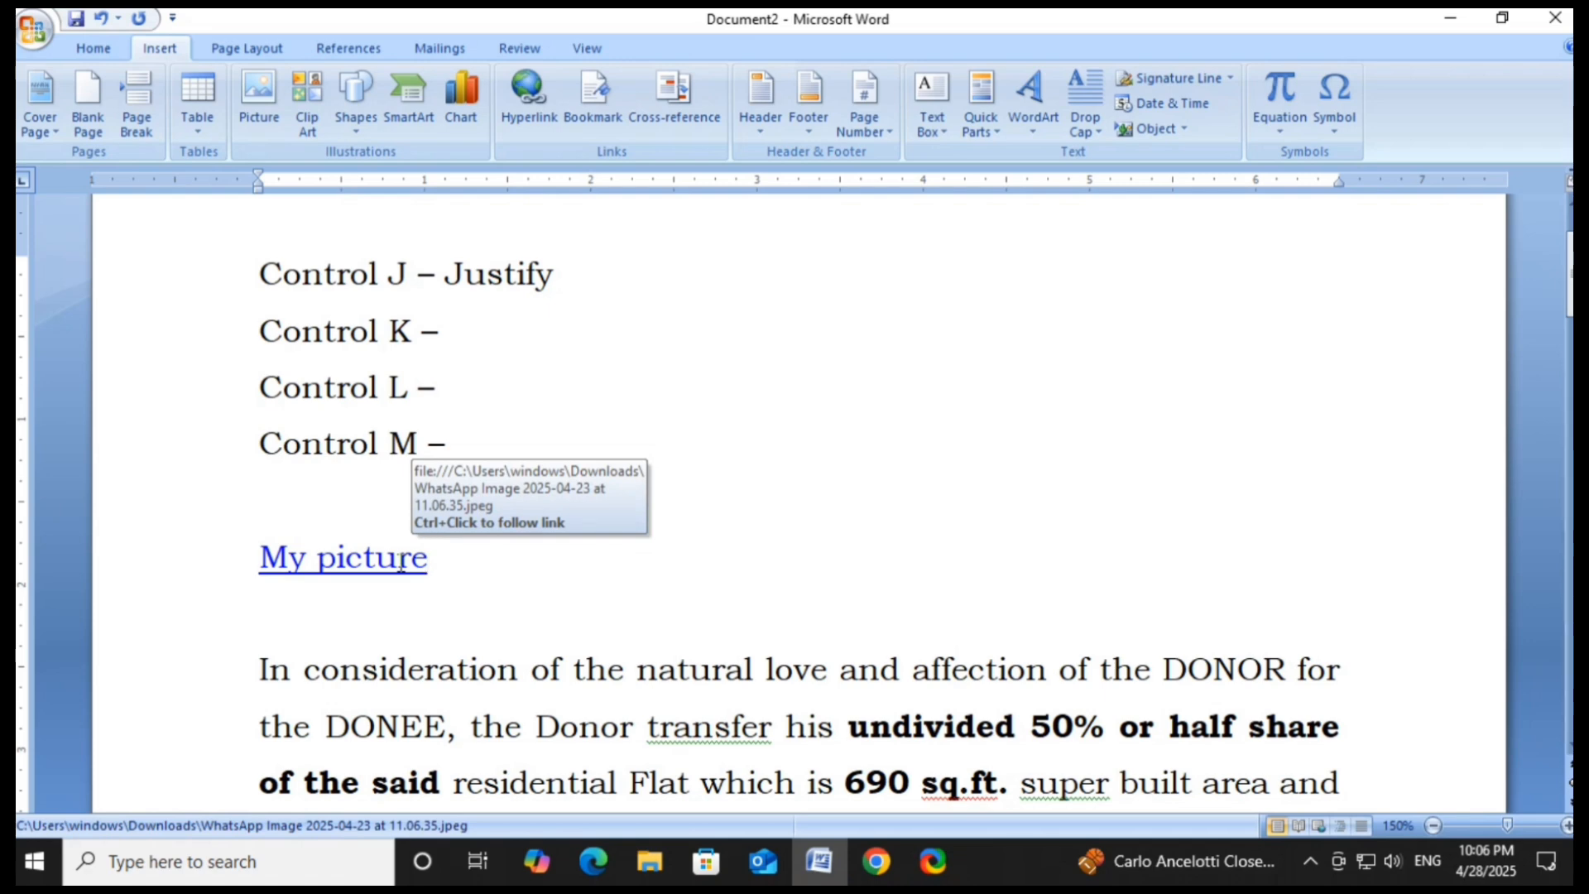
{"action": "left_click", "coordinate": [399, 562]}
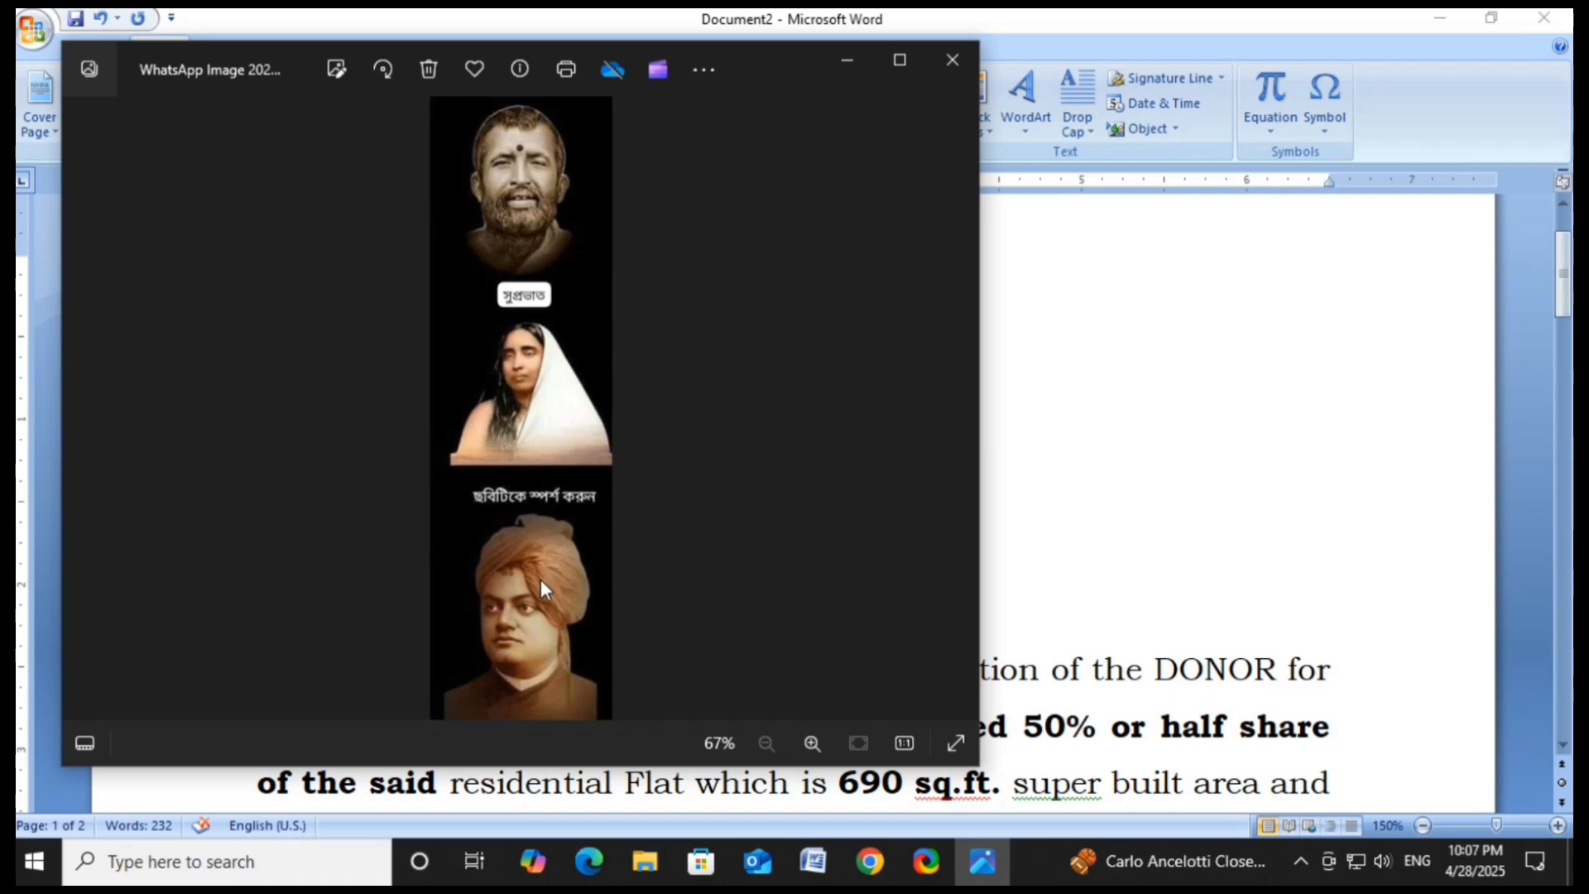
{"action": "left_click", "coordinate": [960, 61]}
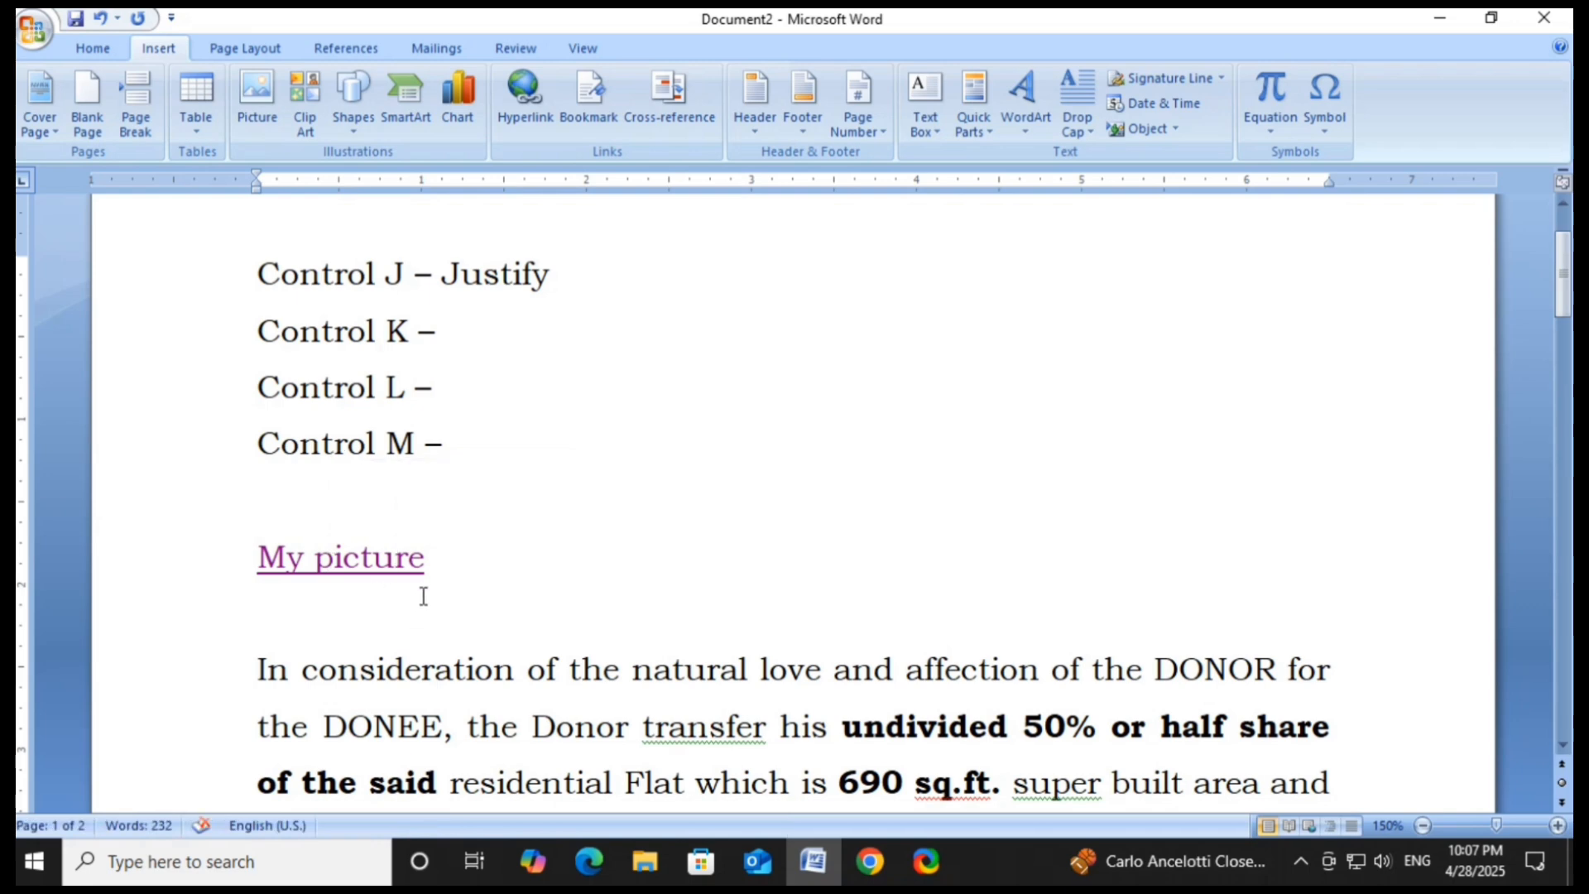
Step: Remove the hyperlink from the "My picture" text, keeping the text itself
{"action": "left_click", "coordinate": [439, 556]}
{"action": "left_click_drag", "start_coordinate": [439, 557], "coordinate": [246, 558]}
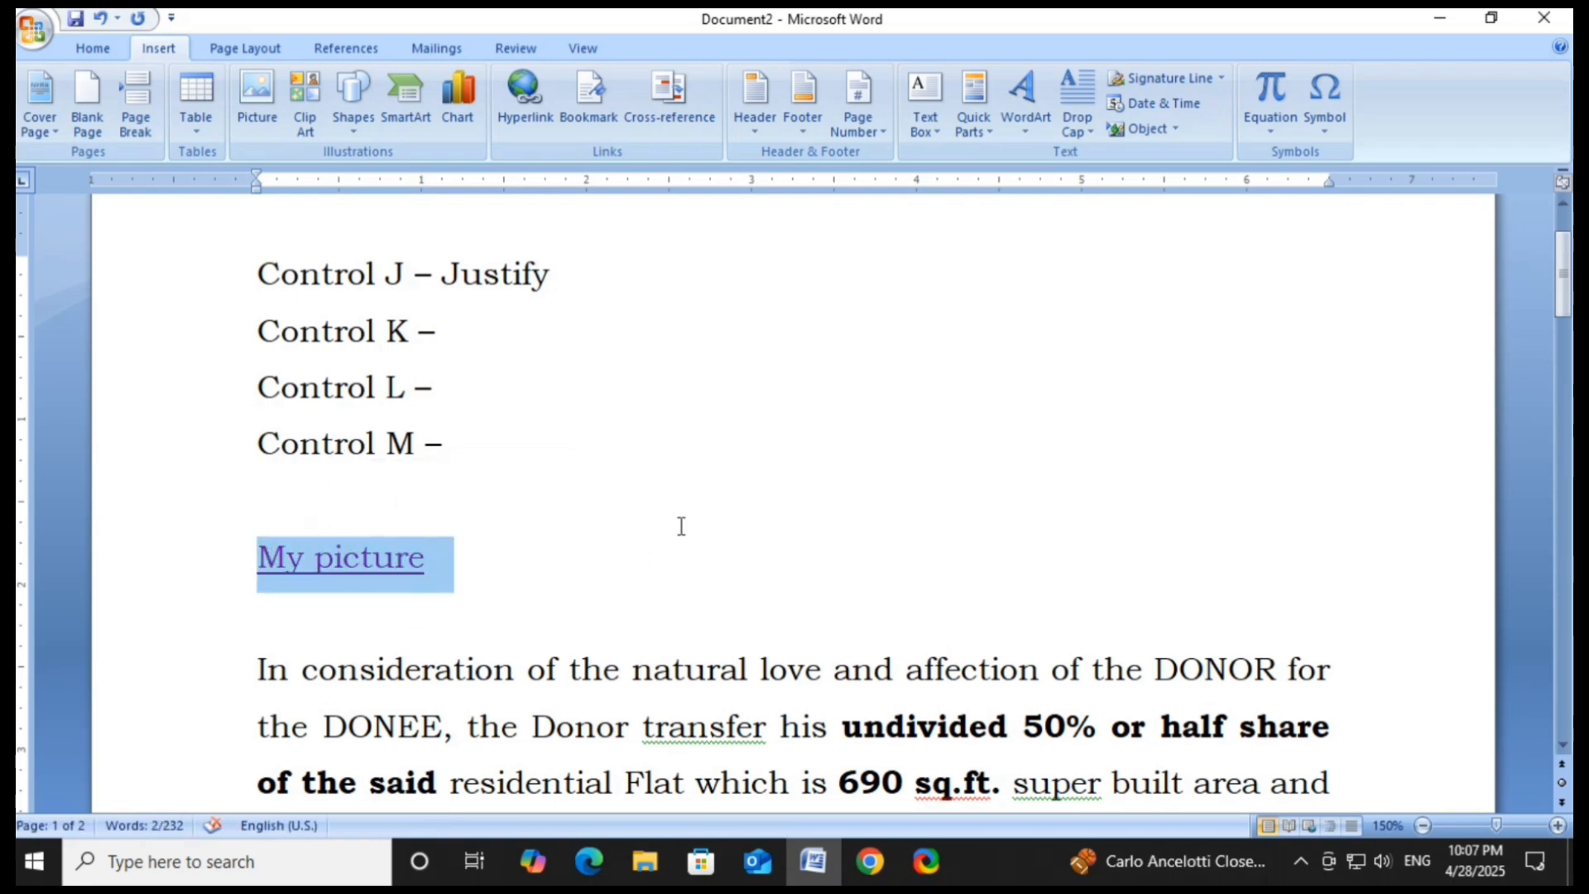
{"action": "left_click", "coordinate": [525, 104]}
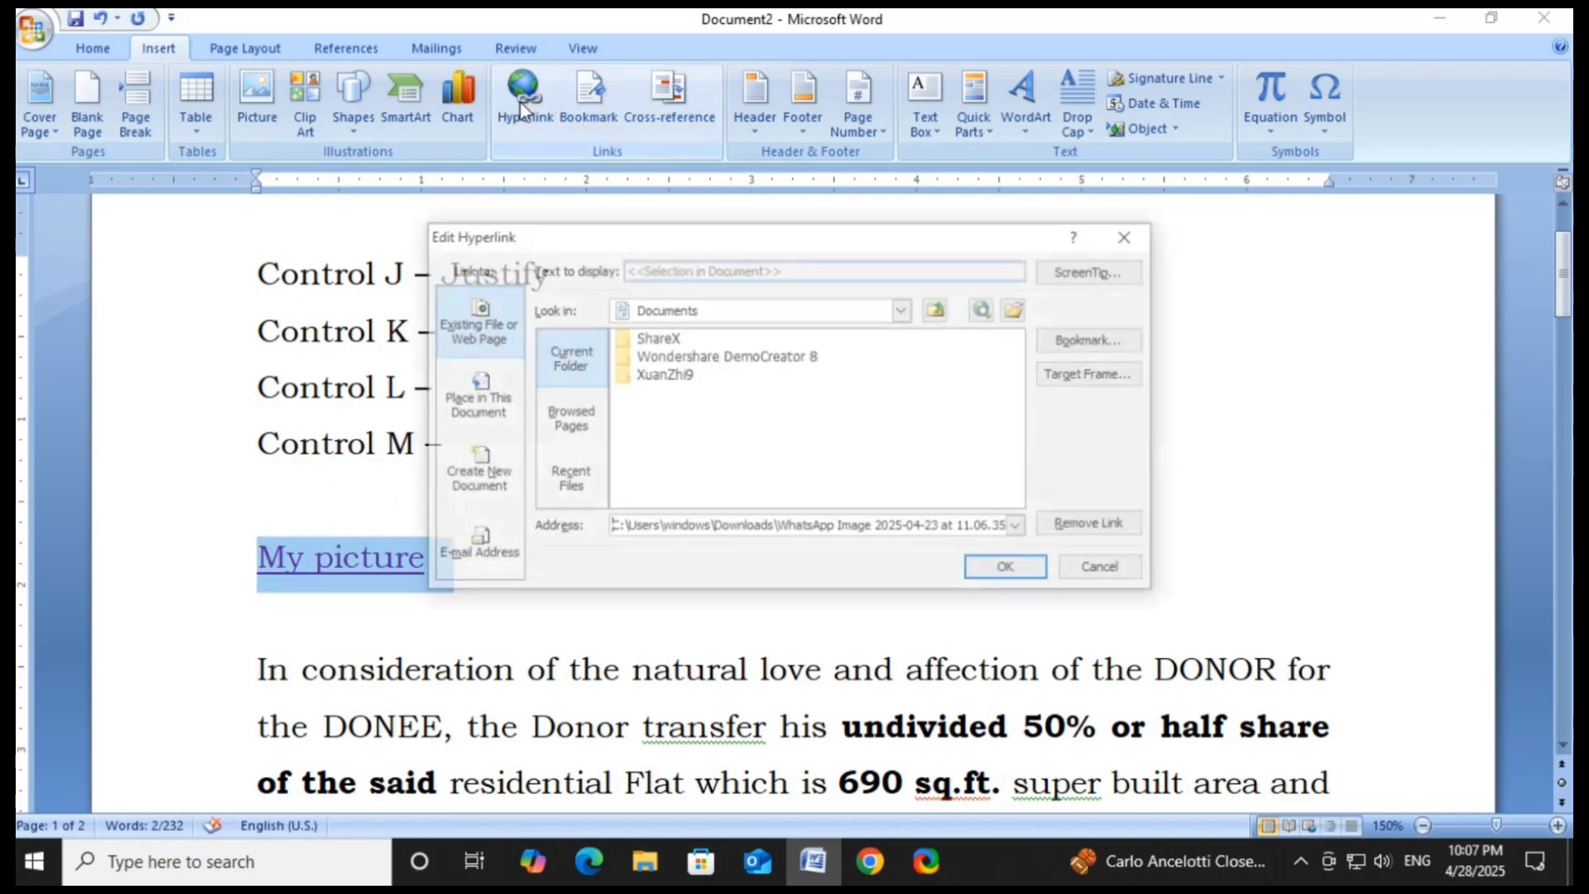
{"action": "left_click", "coordinate": [1093, 526]}
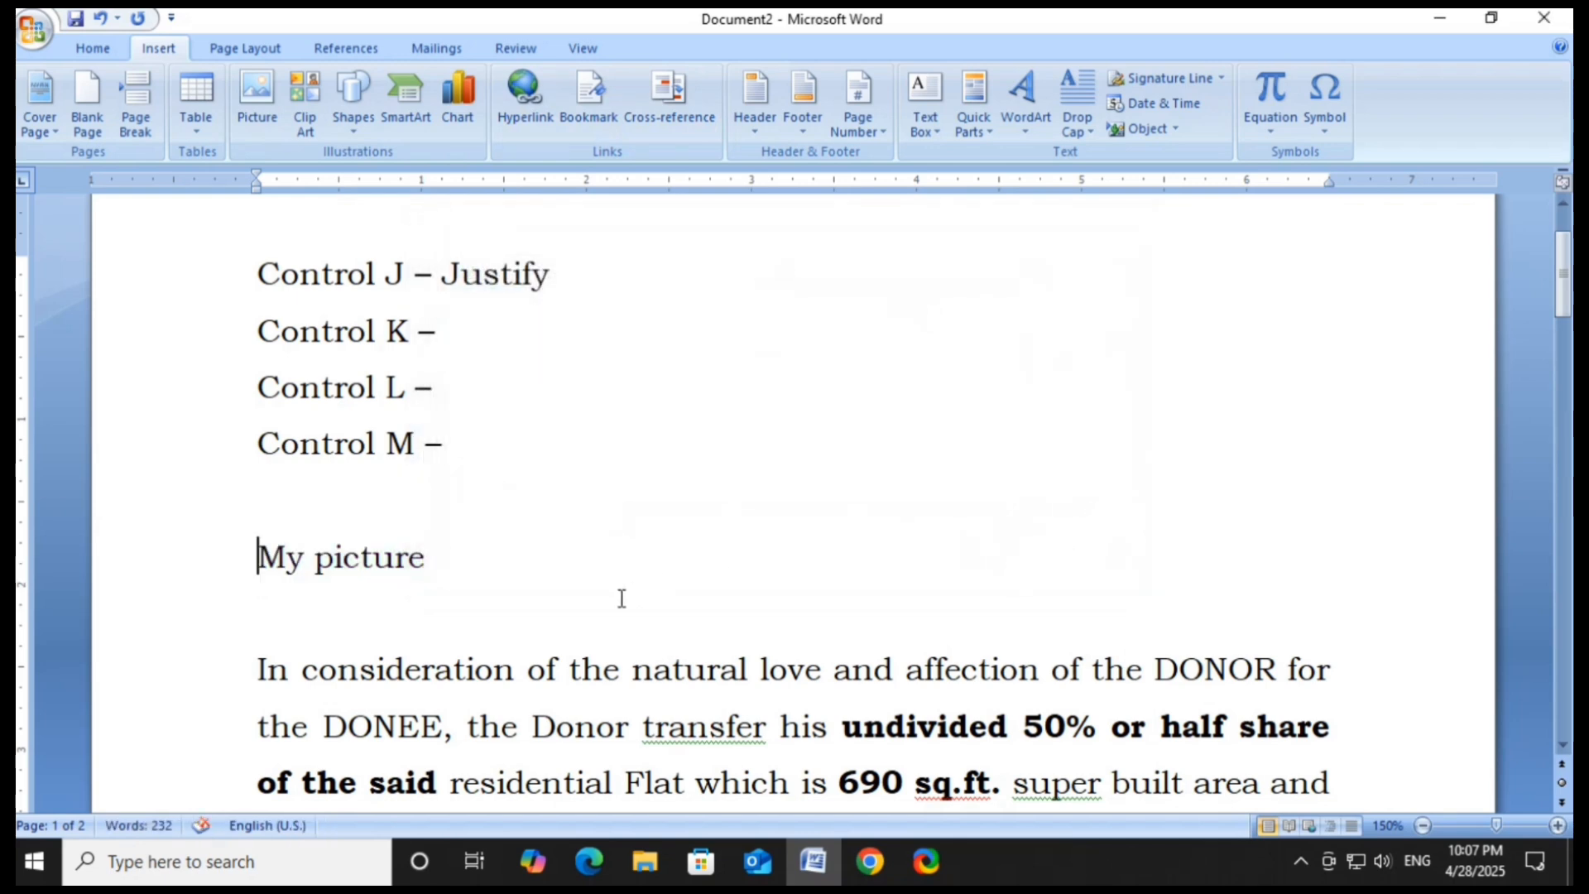
{"action": "left_click_drag", "start_coordinate": [425, 557], "coordinate": [177, 568]}
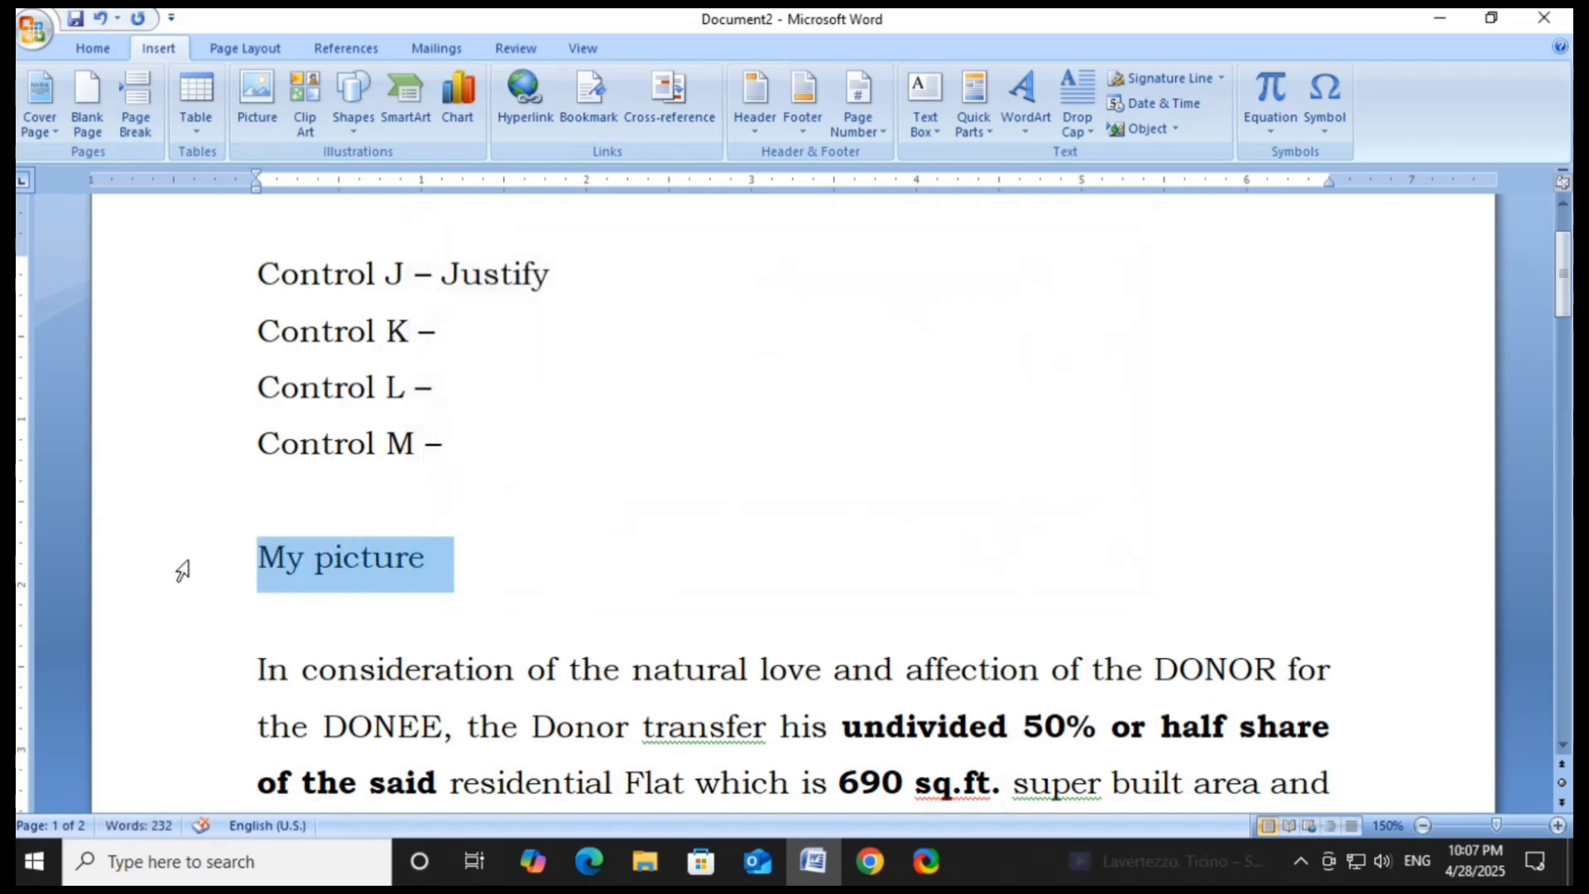
{"action": "left_click", "coordinate": [391, 622]}
Step: Enter "Insert Hyper Link" as the description of the Control K entry
{"action": "left_click", "coordinate": [447, 332]}
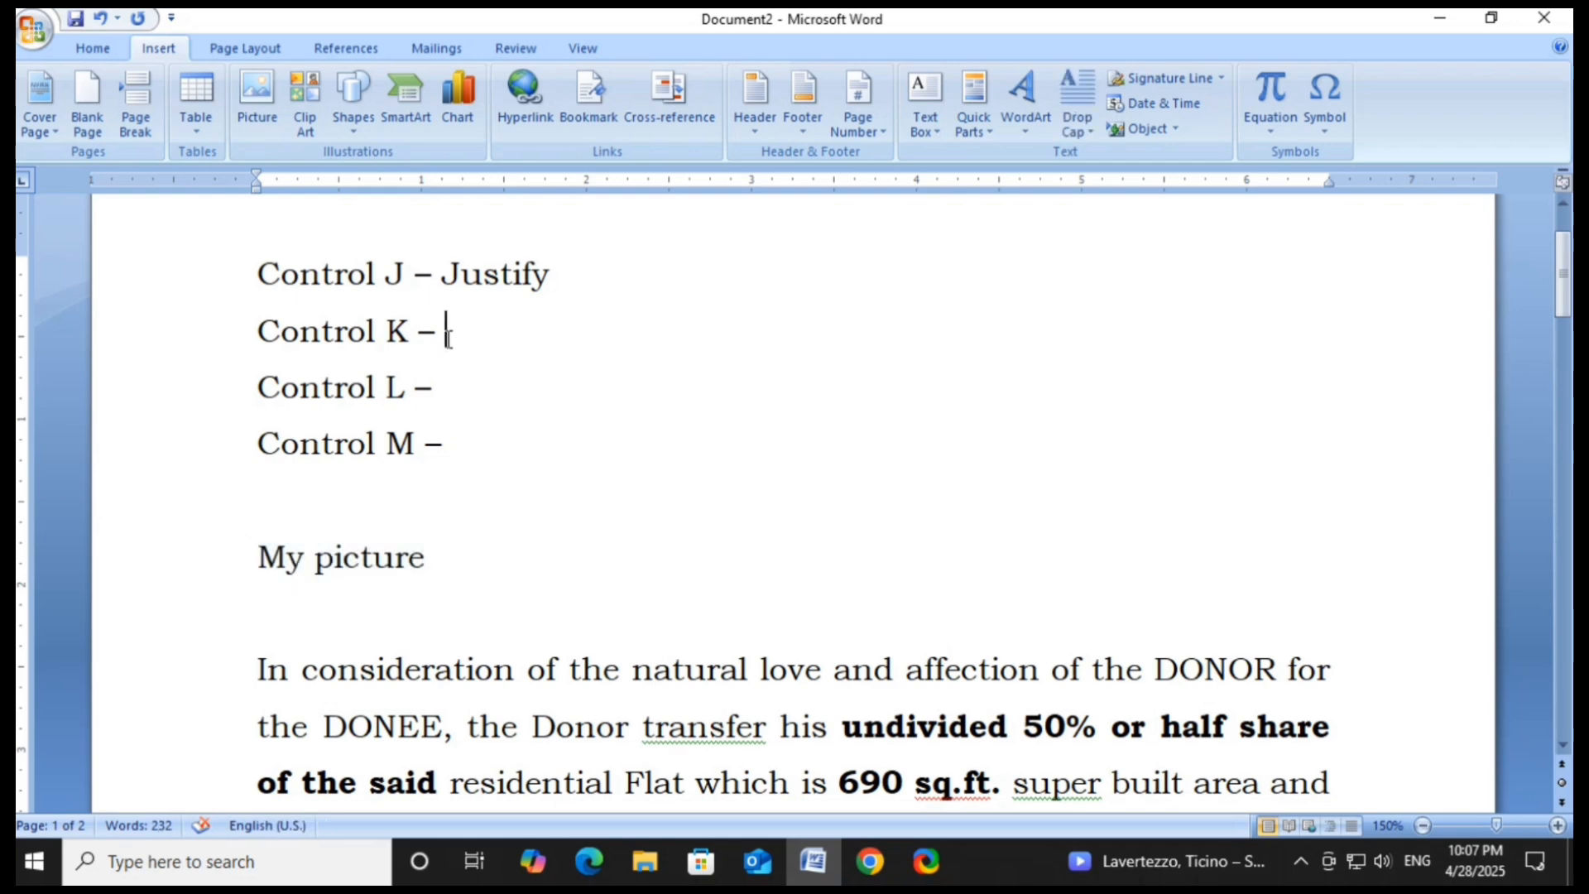
{"action": "type", "text": "Hy"}
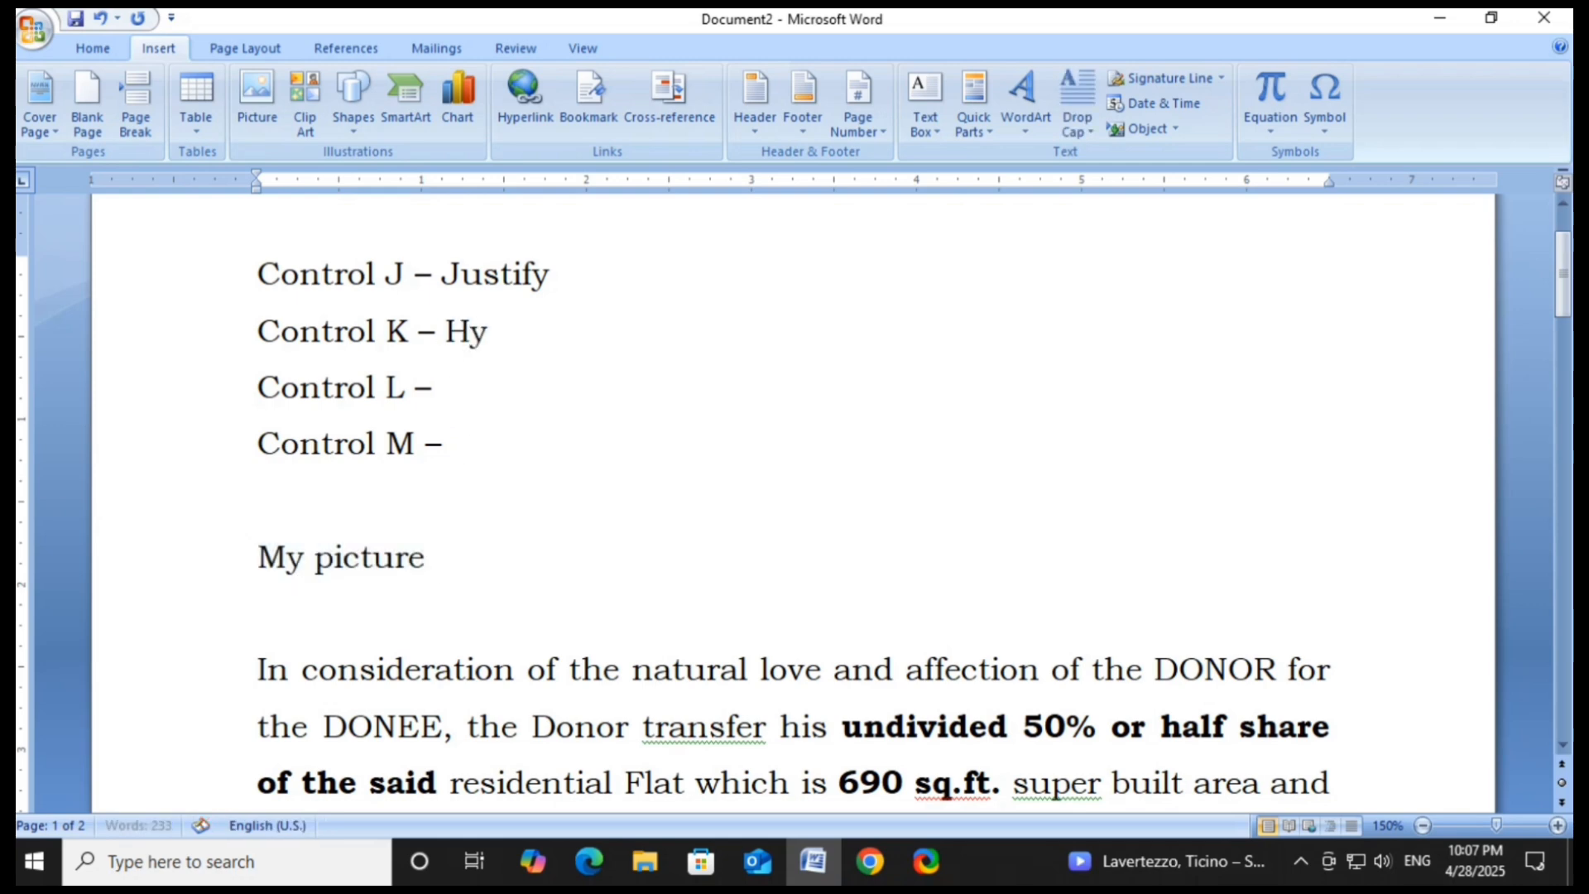
{"action": "type", "text": "per Link"}
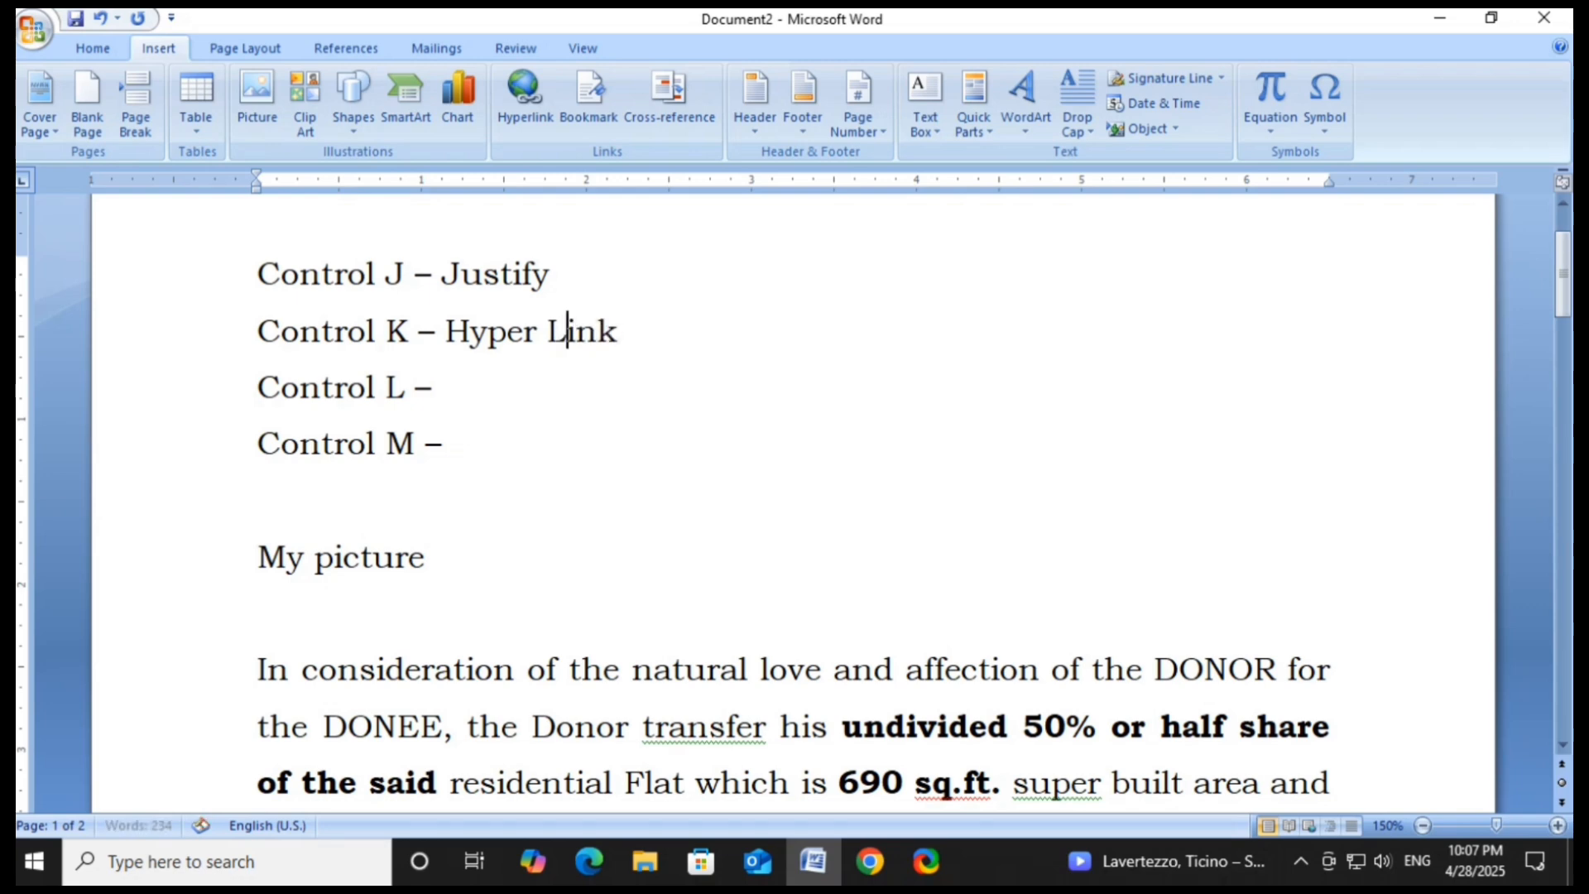
{"action": "left_click", "coordinate": [435, 331]}
{"action": "type", "text": "Ins"}
{"action": "type", "text": "ert"}
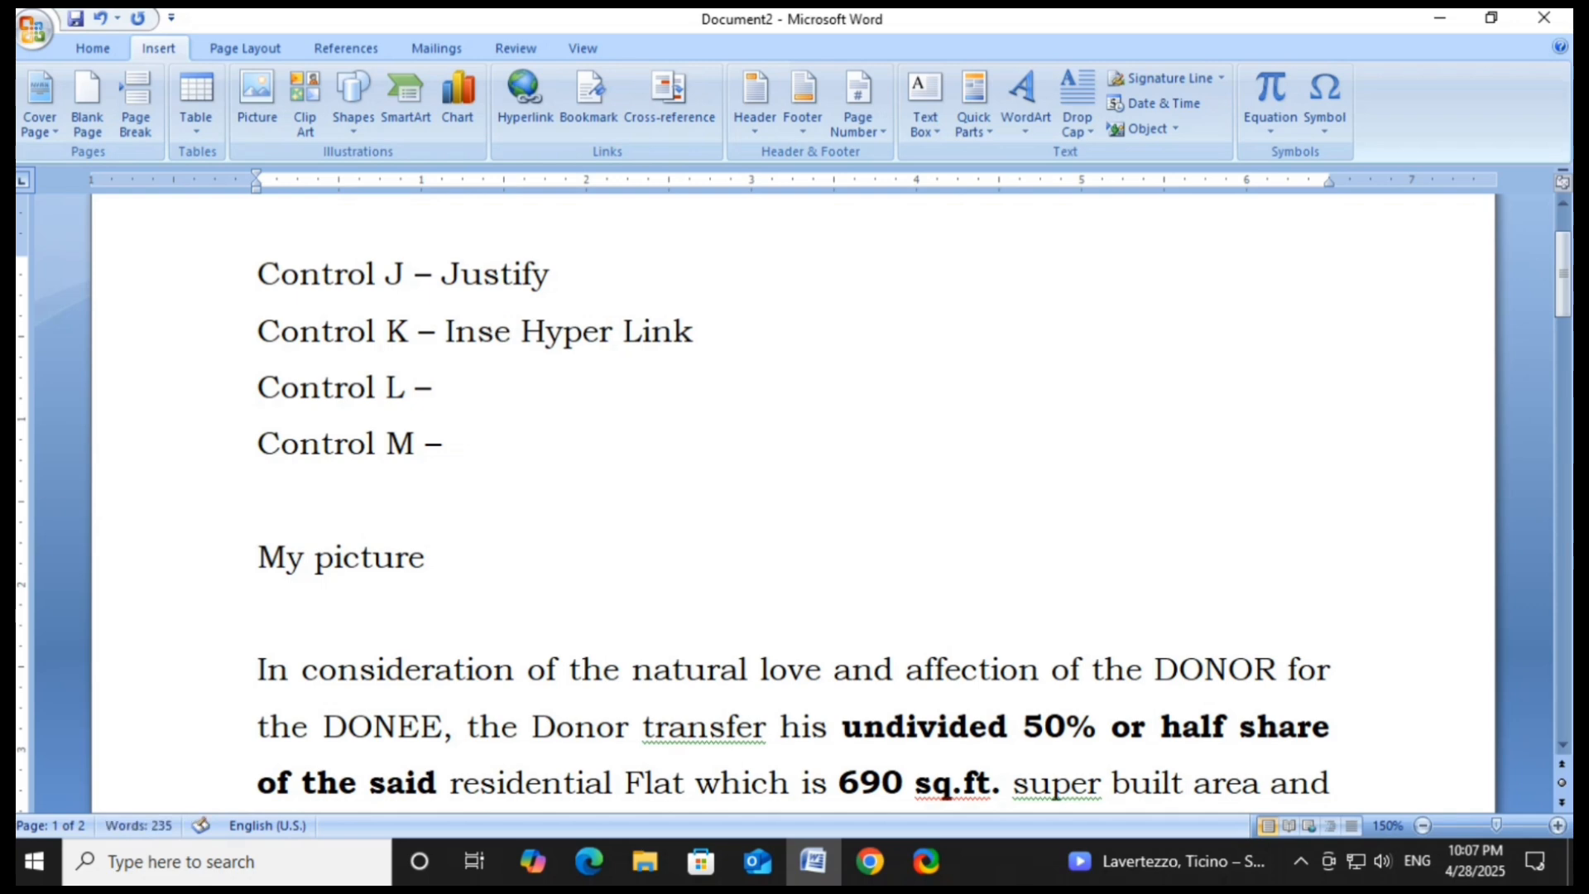
{"action": "key", "text": "Right"}
{"action": "key", "text": "Right"}
{"action": "key", "text": "Right"}
{"action": "key", "text": "Right"}
{"action": "key", "text": "Right"}
{"action": "key", "text": "Right"}
{"action": "key", "text": "Right"}
{"action": "key", "text": "Right"}
{"action": "key", "text": "Right"}
{"action": "key", "text": "Right"}
{"action": "key", "text": "Right"}
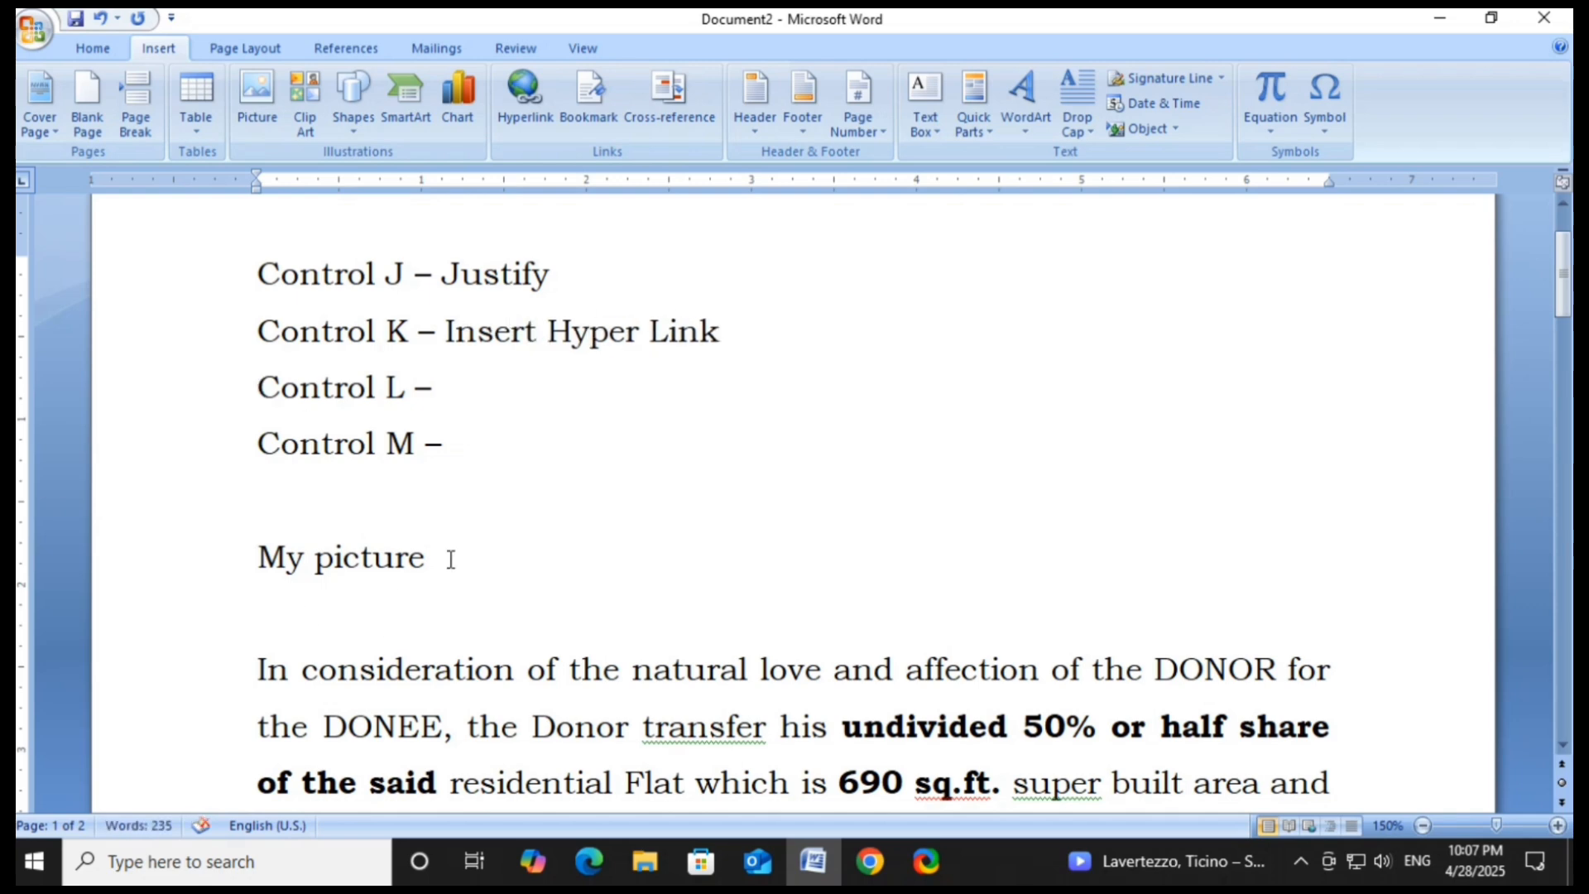
Step: Delete the "My picture" line and the extra blank line above the long paragraph
{"action": "left_click_drag", "start_coordinate": [447, 560], "coordinate": [217, 562]}
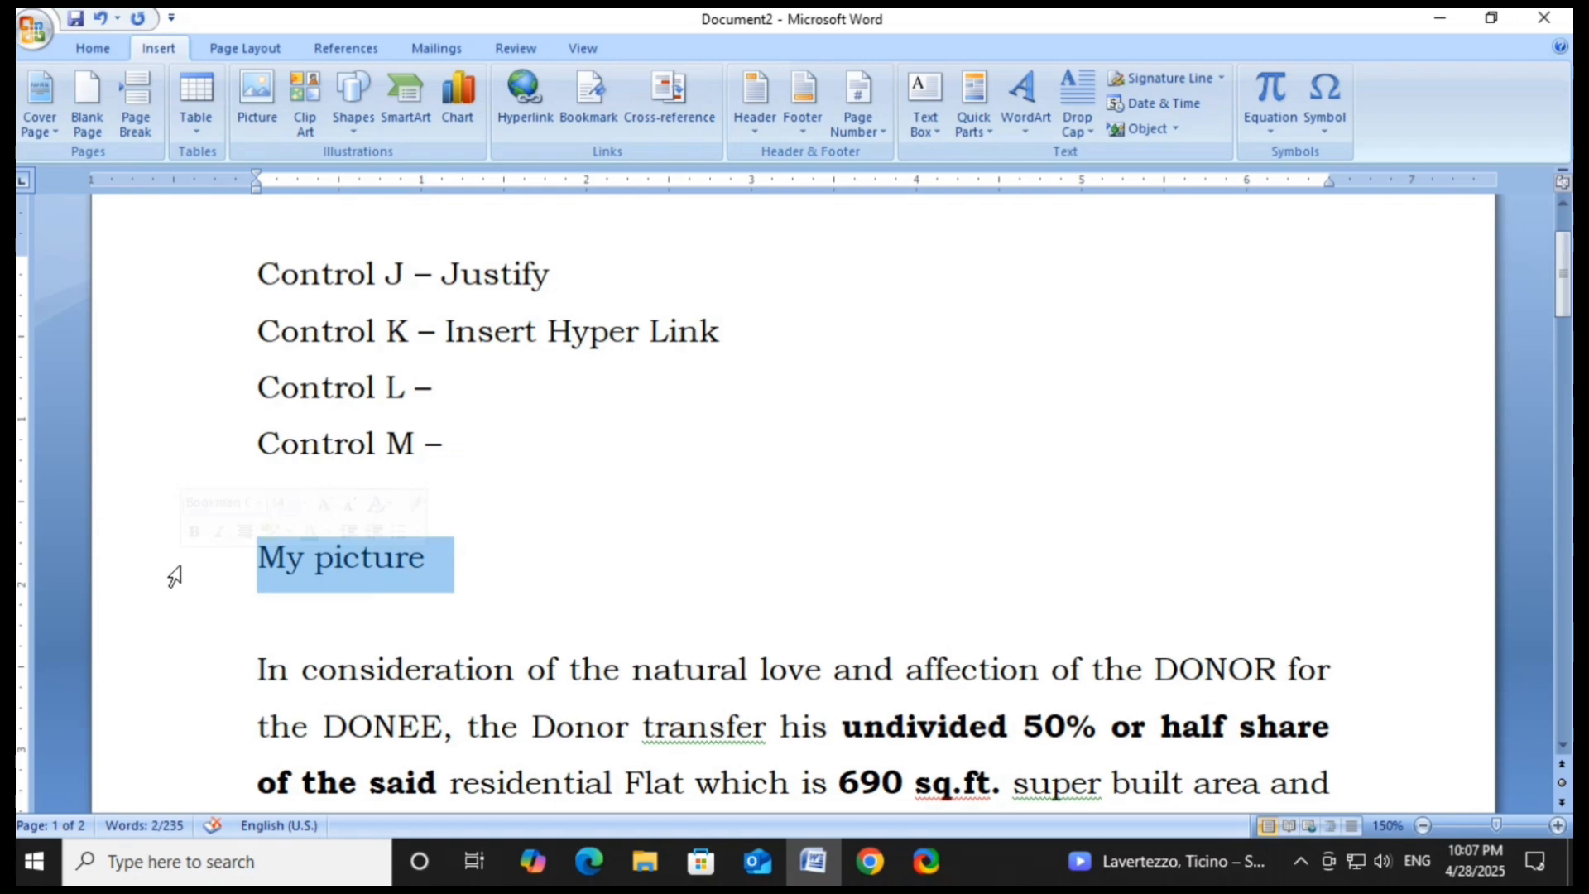
{"action": "key", "text": "Delete"}
{"action": "key", "text": "Delete"}
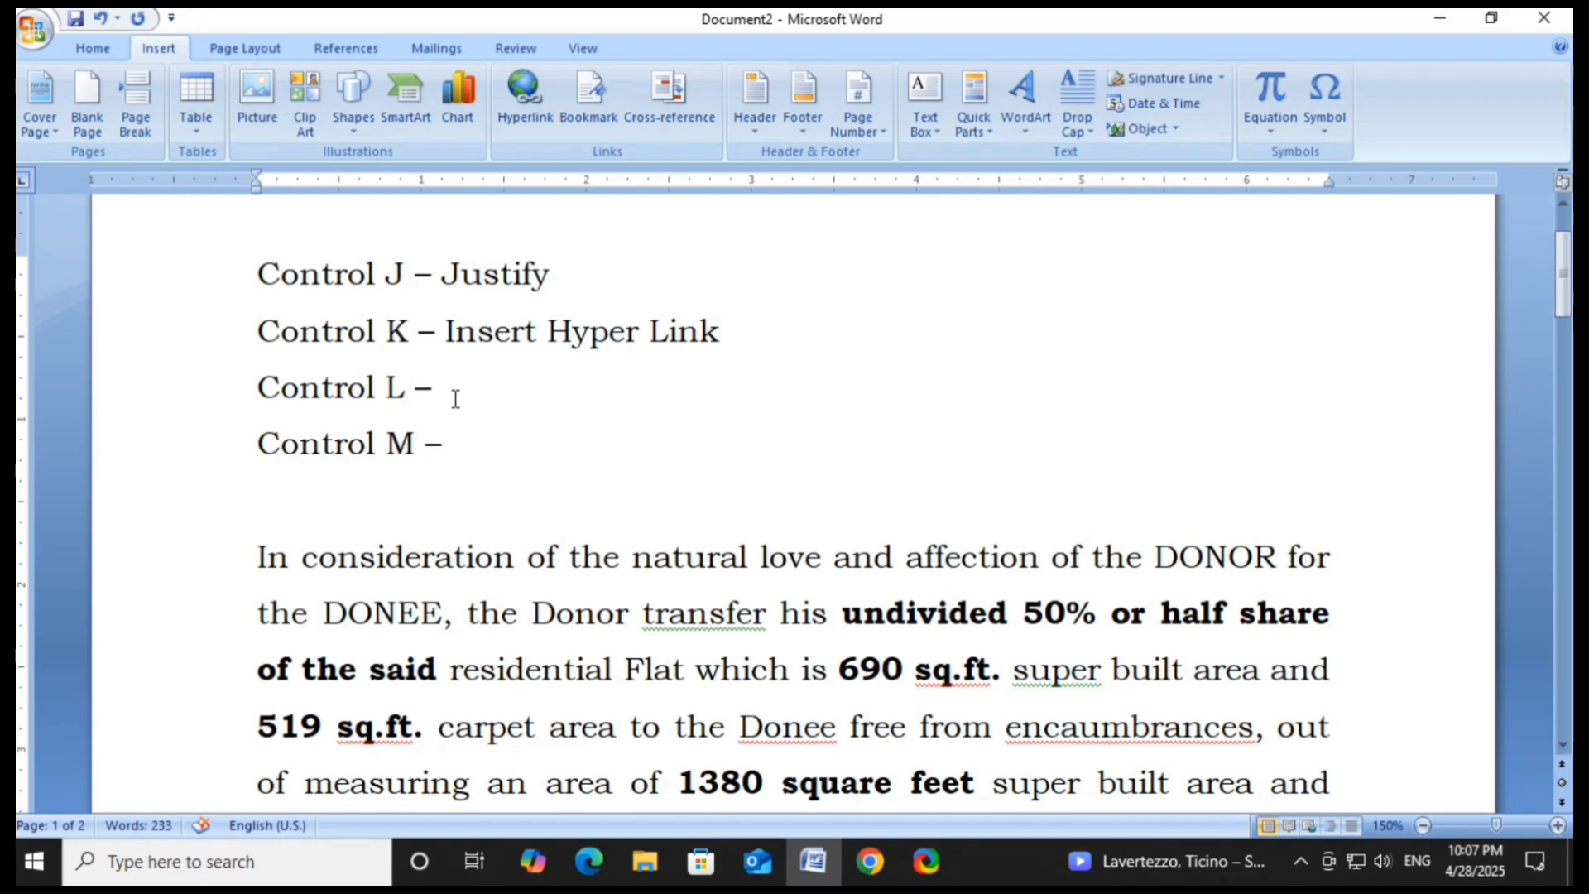
Step: Enter "Align Text Left" as the description of the Control L entry
{"action": "type", "text": "Align T"}
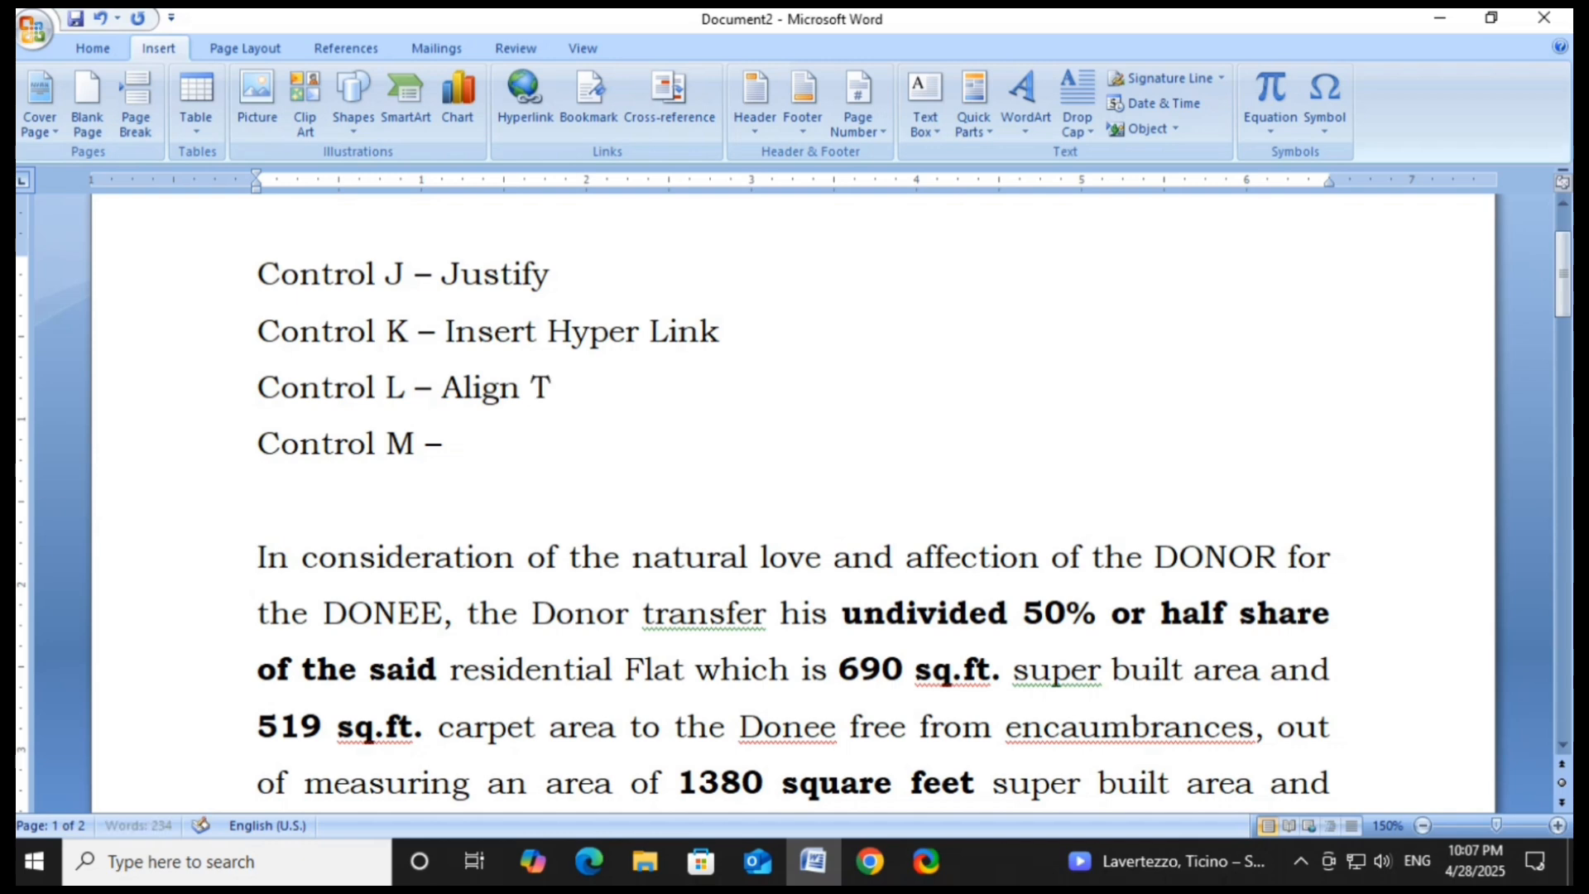
{"action": "type", "text": "ext Left"}
{"action": "key", "text": "Down"}
{"action": "key", "text": "Down"}
{"action": "key", "text": "Down"}
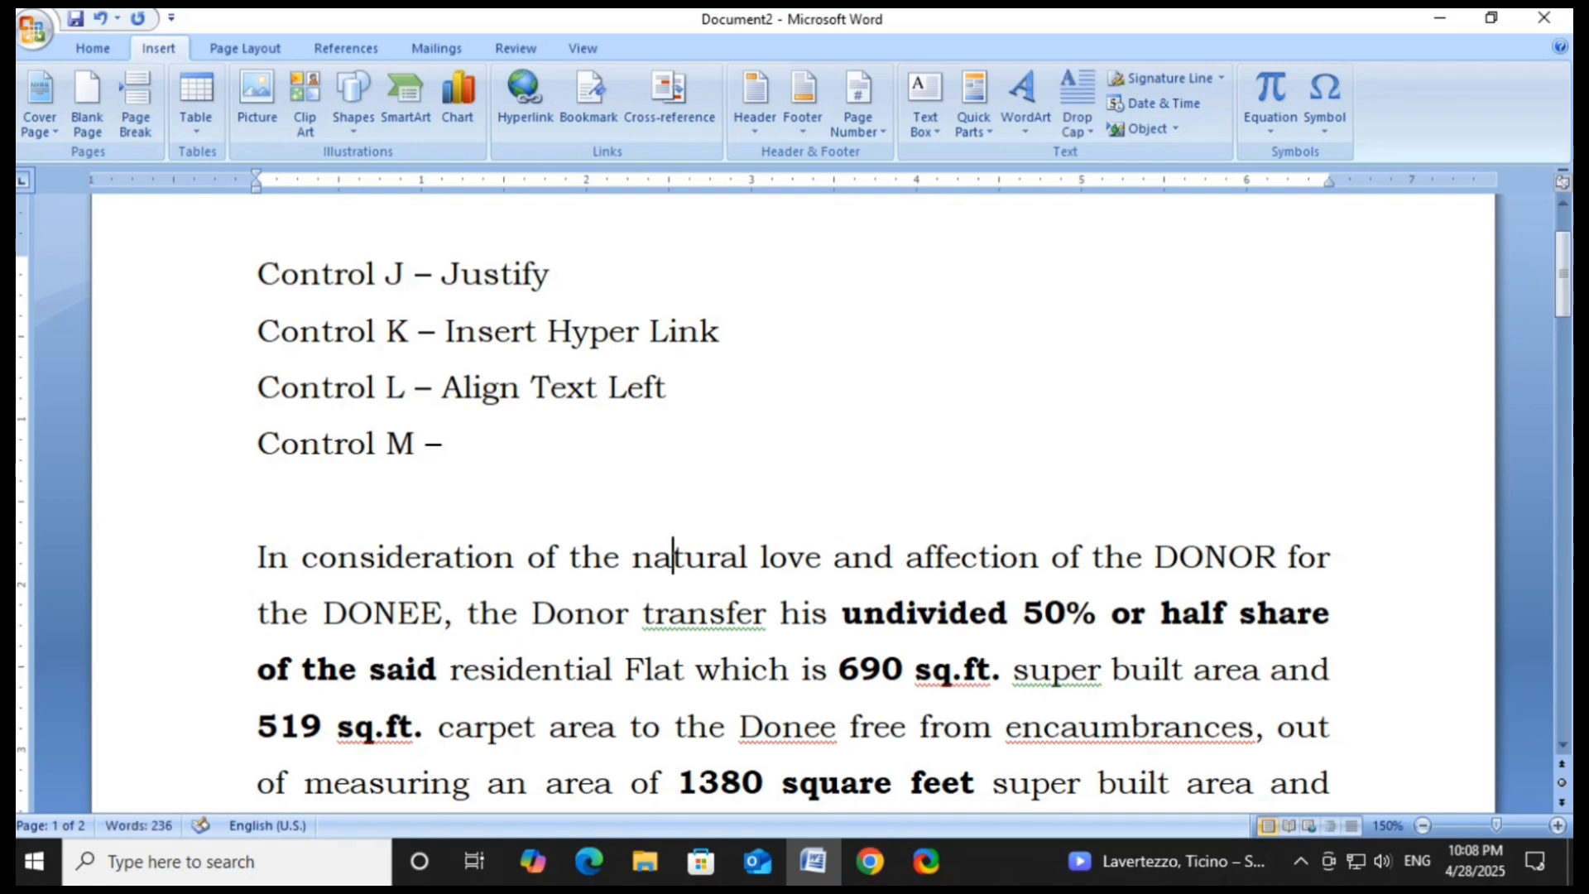
Step: Align the whole "In consideration of the natural love" paragraph to the left
{"action": "left_click", "coordinate": [250, 571]}
{"action": "key", "text": "shift+Down"}
{"action": "key", "text": "shift+Down"}
{"action": "key", "text": "shift+Down"}
{"action": "key", "text": "shift+Down"}
{"action": "key", "text": "shift+Down"}
{"action": "key", "text": "shift+Down"}
{"action": "key", "text": "shift+Down"}
{"action": "key", "text": "shift+Down"}
{"action": "key", "text": "shift+Down"}
{"action": "key", "text": "shift+Down"}
{"action": "key", "text": "shift+Down"}
{"action": "key", "text": "shift+Down"}
{"action": "key", "text": "shift+Down"}
{"action": "key", "text": "shift+Down"}
{"action": "key", "text": "shift+Down"}
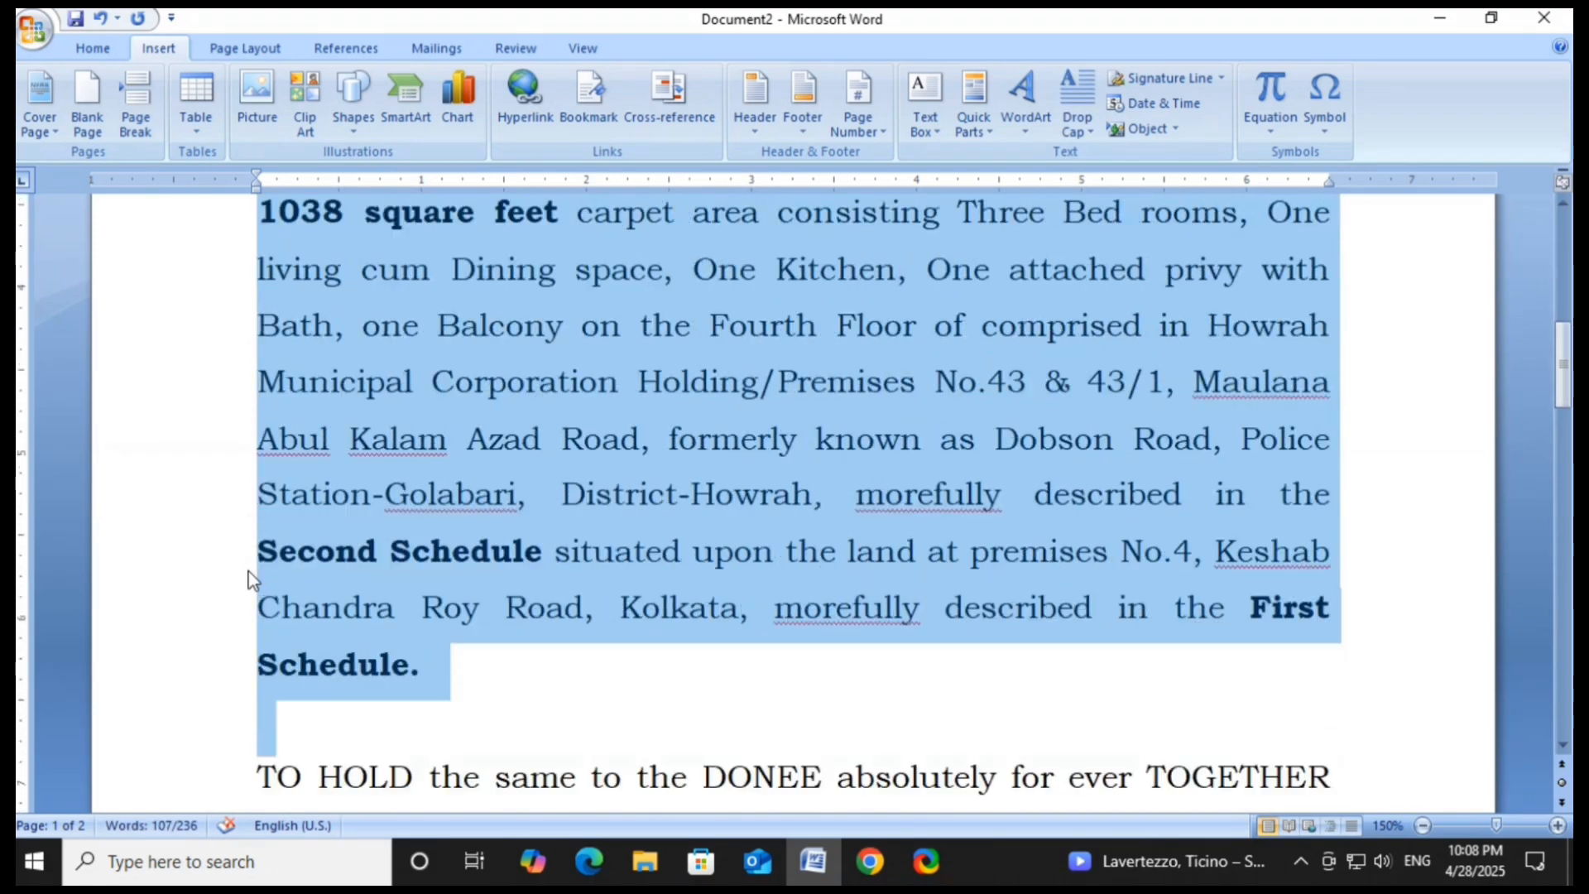
{"action": "key", "text": "shift+Up"}
{"action": "scroll", "coordinate": [310, 574], "scroll_direction": "up", "scroll_amount": 3}
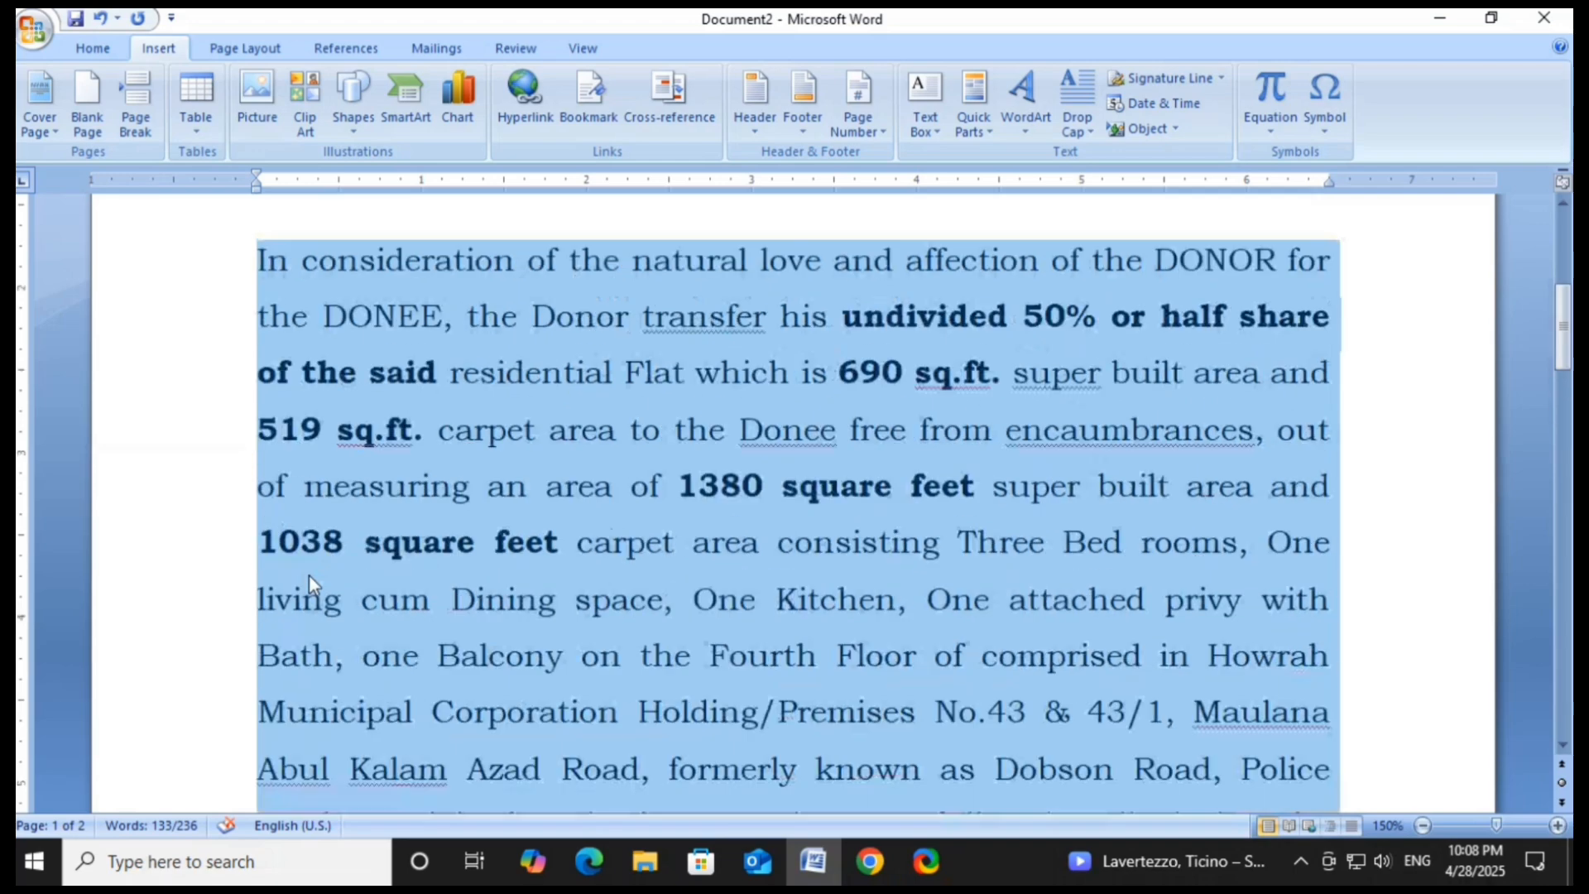
{"action": "scroll", "coordinate": [702, 510], "scroll_direction": "up", "scroll_amount": 2}
{"action": "scroll", "coordinate": [656, 578], "scroll_direction": "down", "scroll_amount": 1}
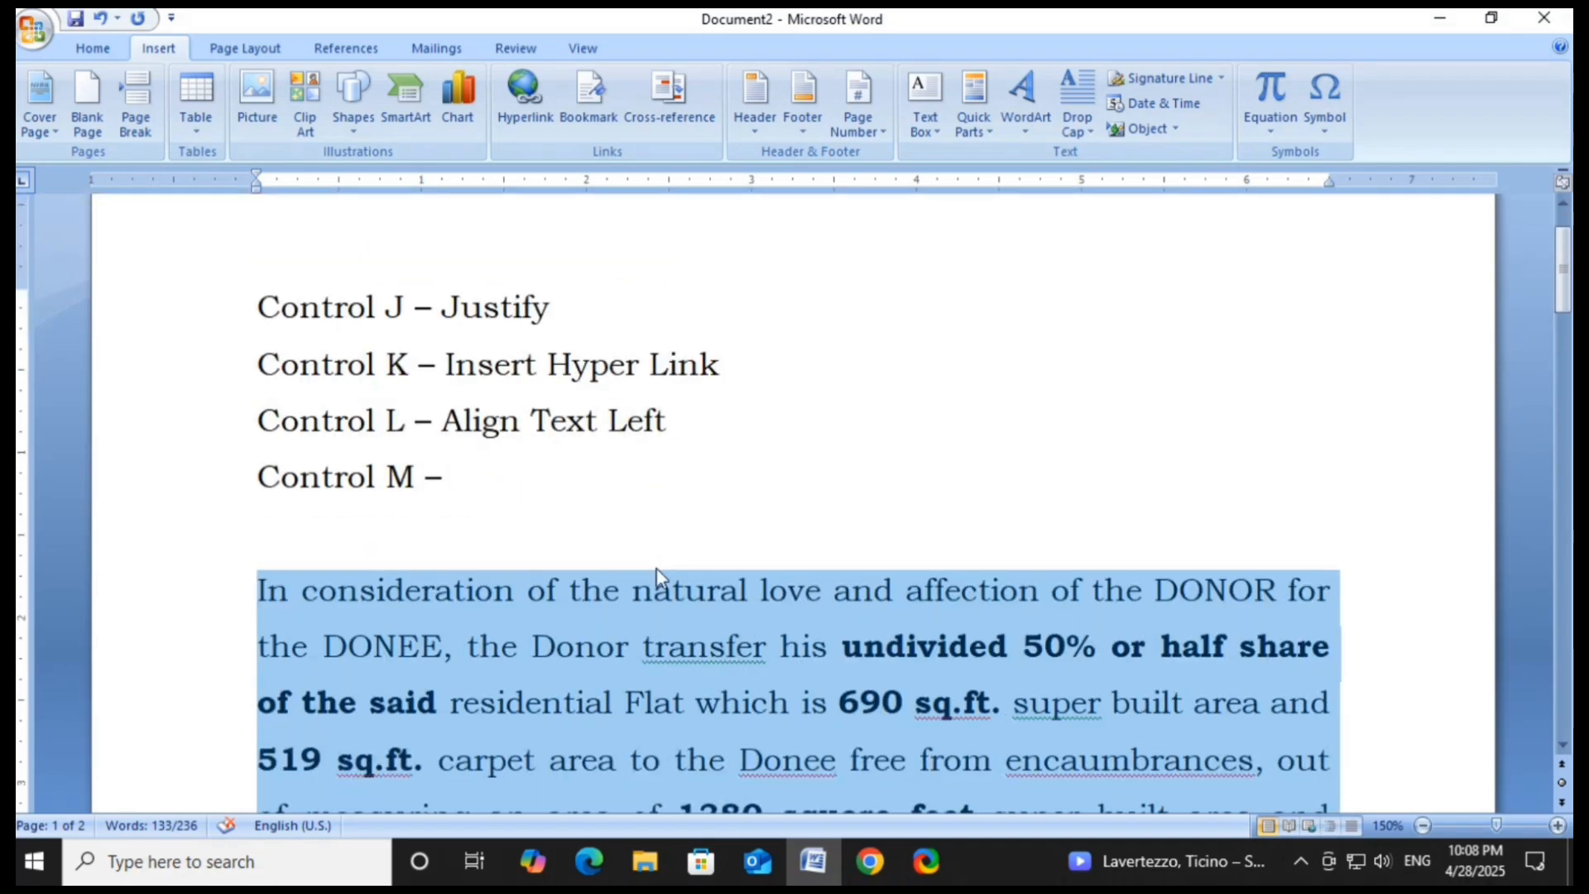
{"action": "key", "text": "ctrl+l"}
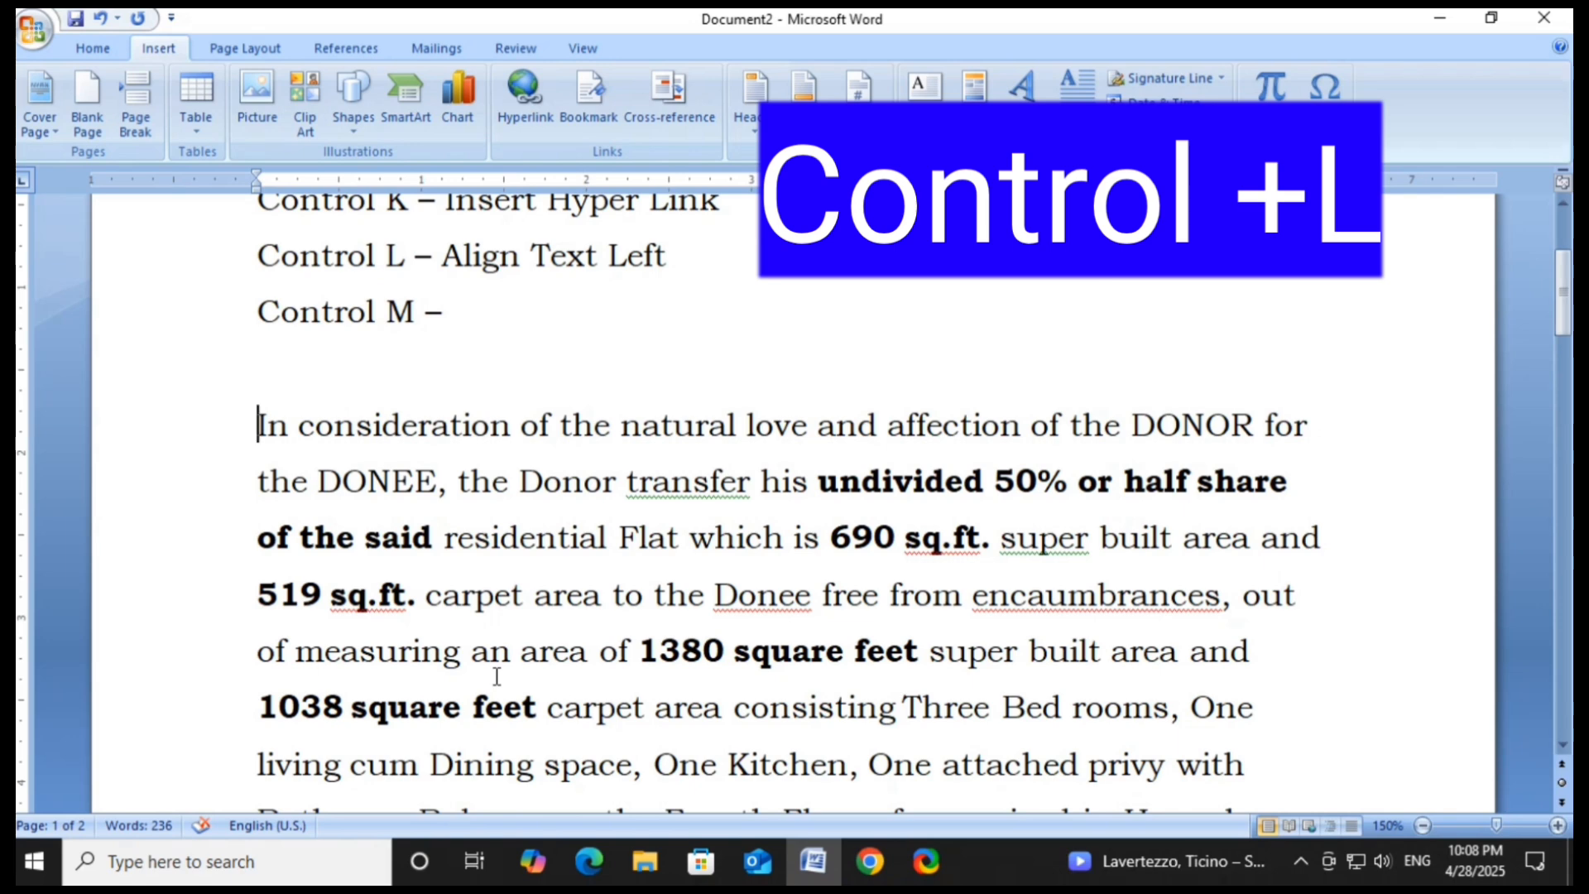
{"action": "scroll", "coordinate": [583, 600], "scroll_direction": "up", "scroll_amount": 1}
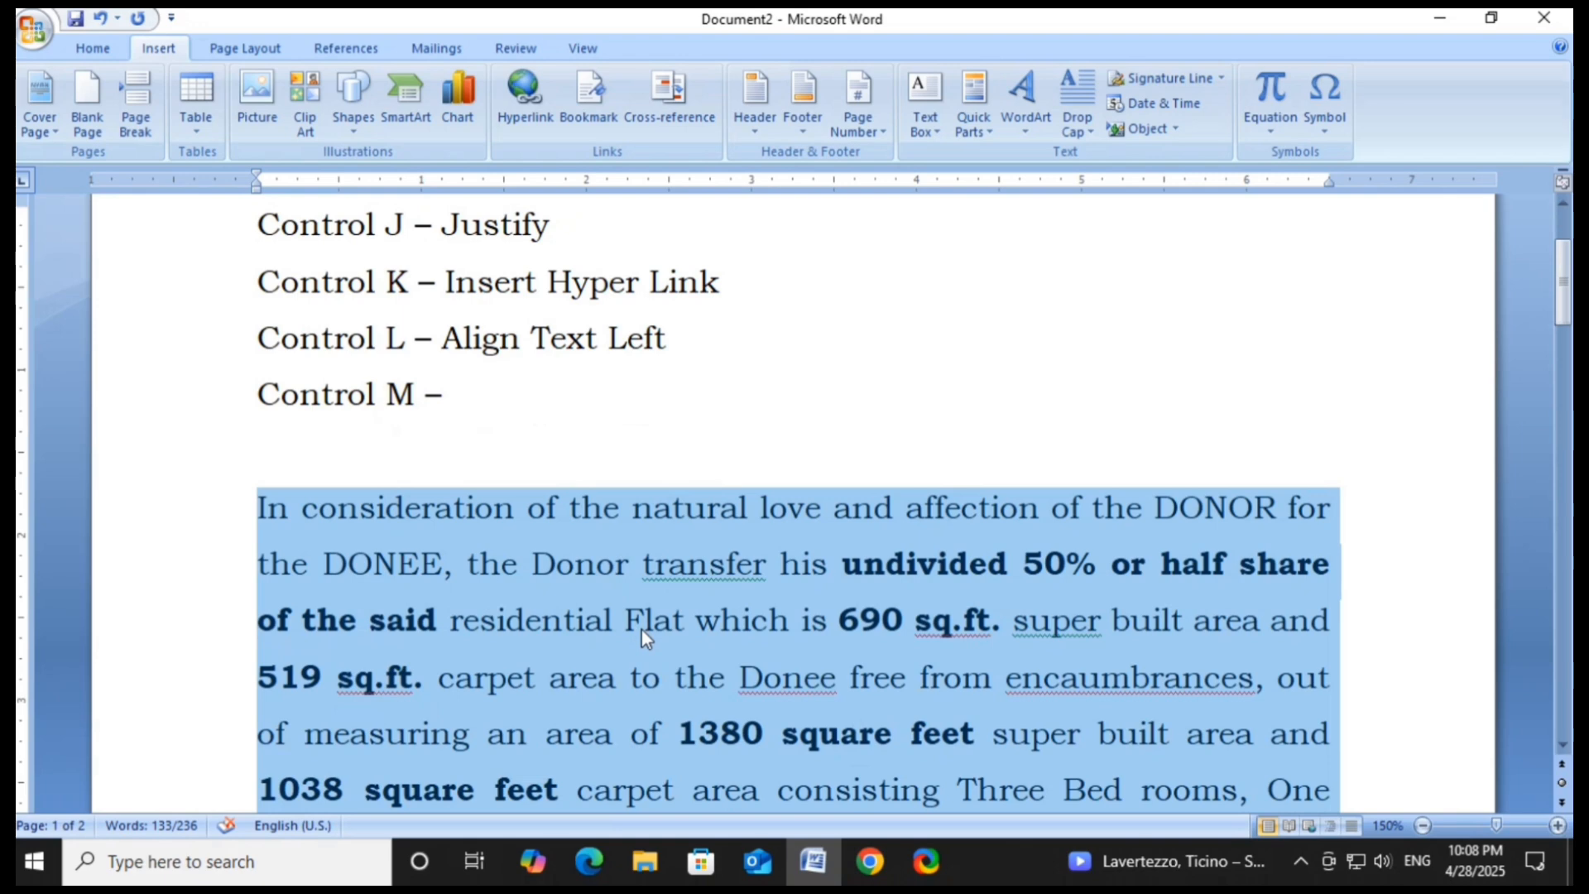
{"action": "key", "text": "ctrl+l"}
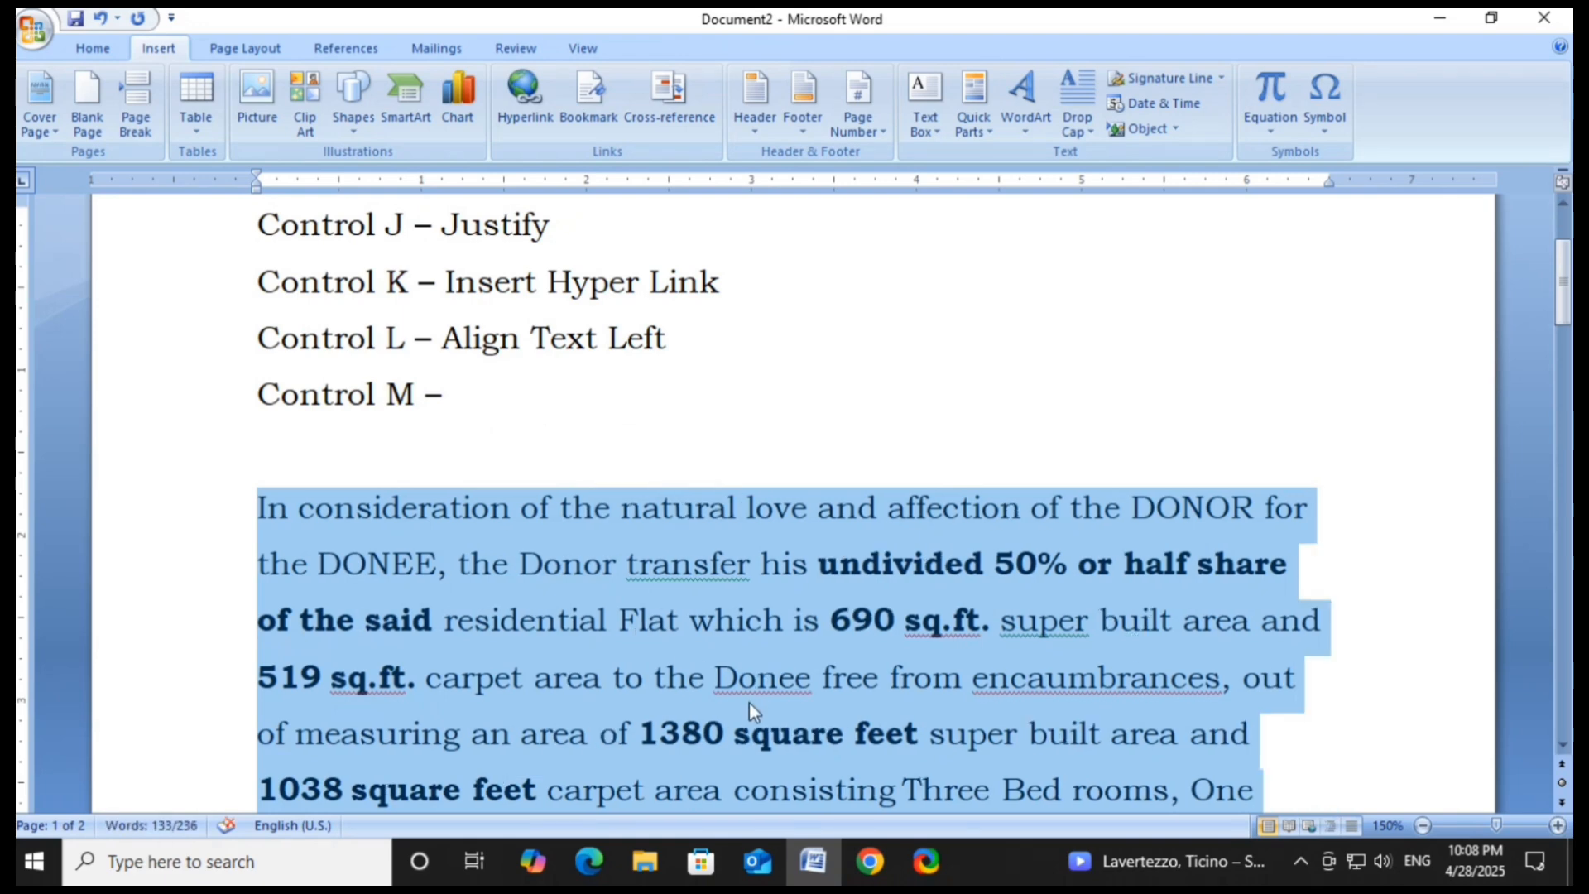
{"action": "left_click", "coordinate": [607, 564]}
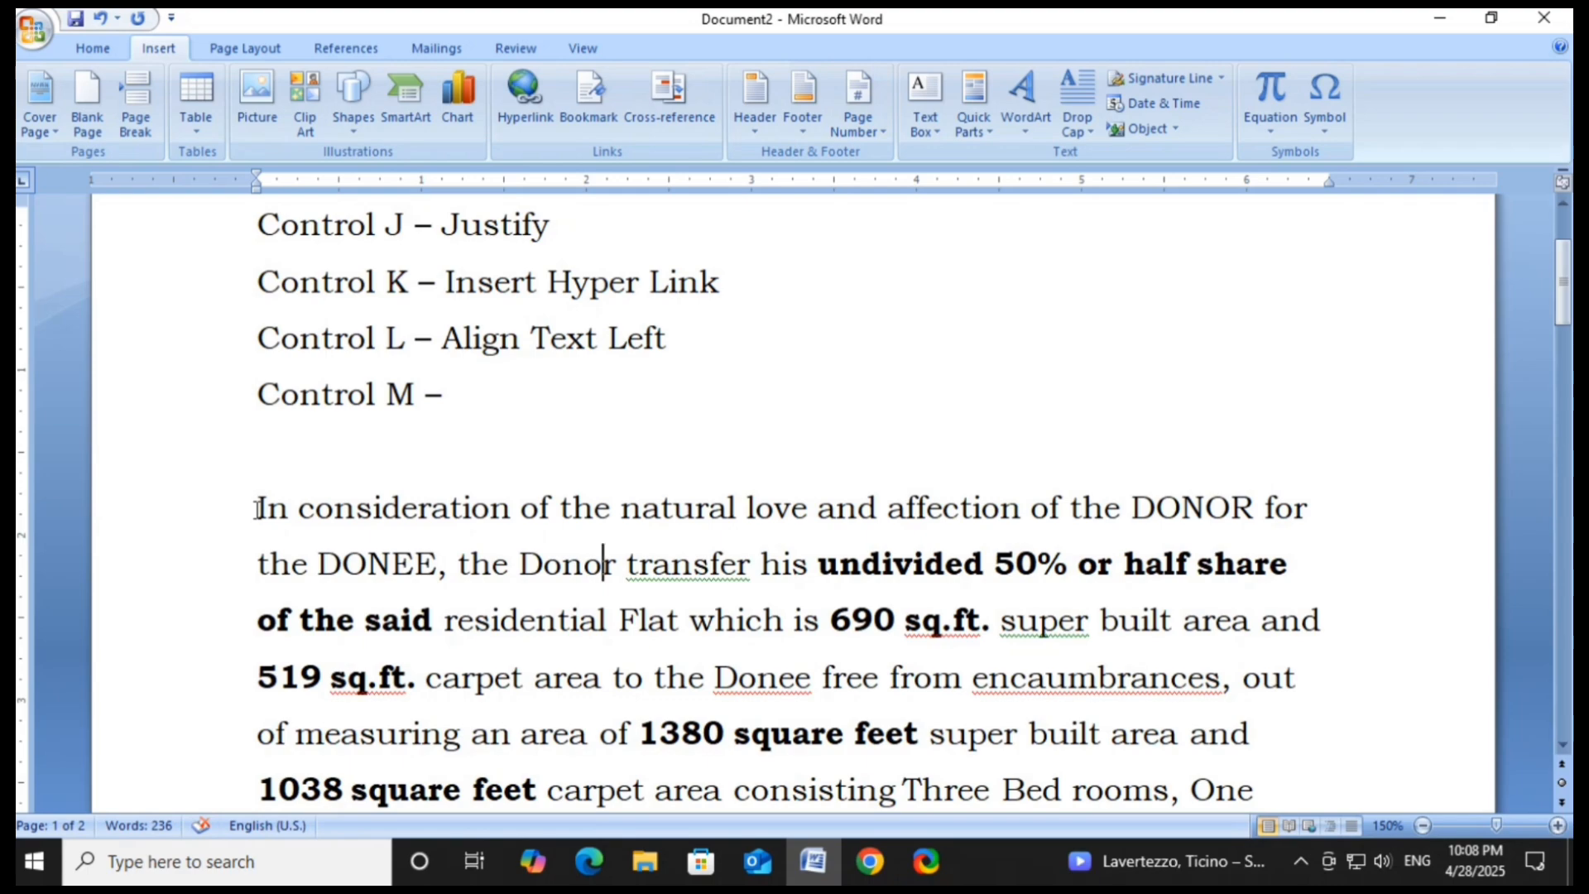
Step: Justify the whole "In consideration of the natural love" paragraph again
{"action": "scroll", "coordinate": [258, 509], "scroll_direction": "down", "scroll_amount": 2}
{"action": "scroll", "coordinate": [257, 509], "scroll_direction": "up", "scroll_amount": 1}
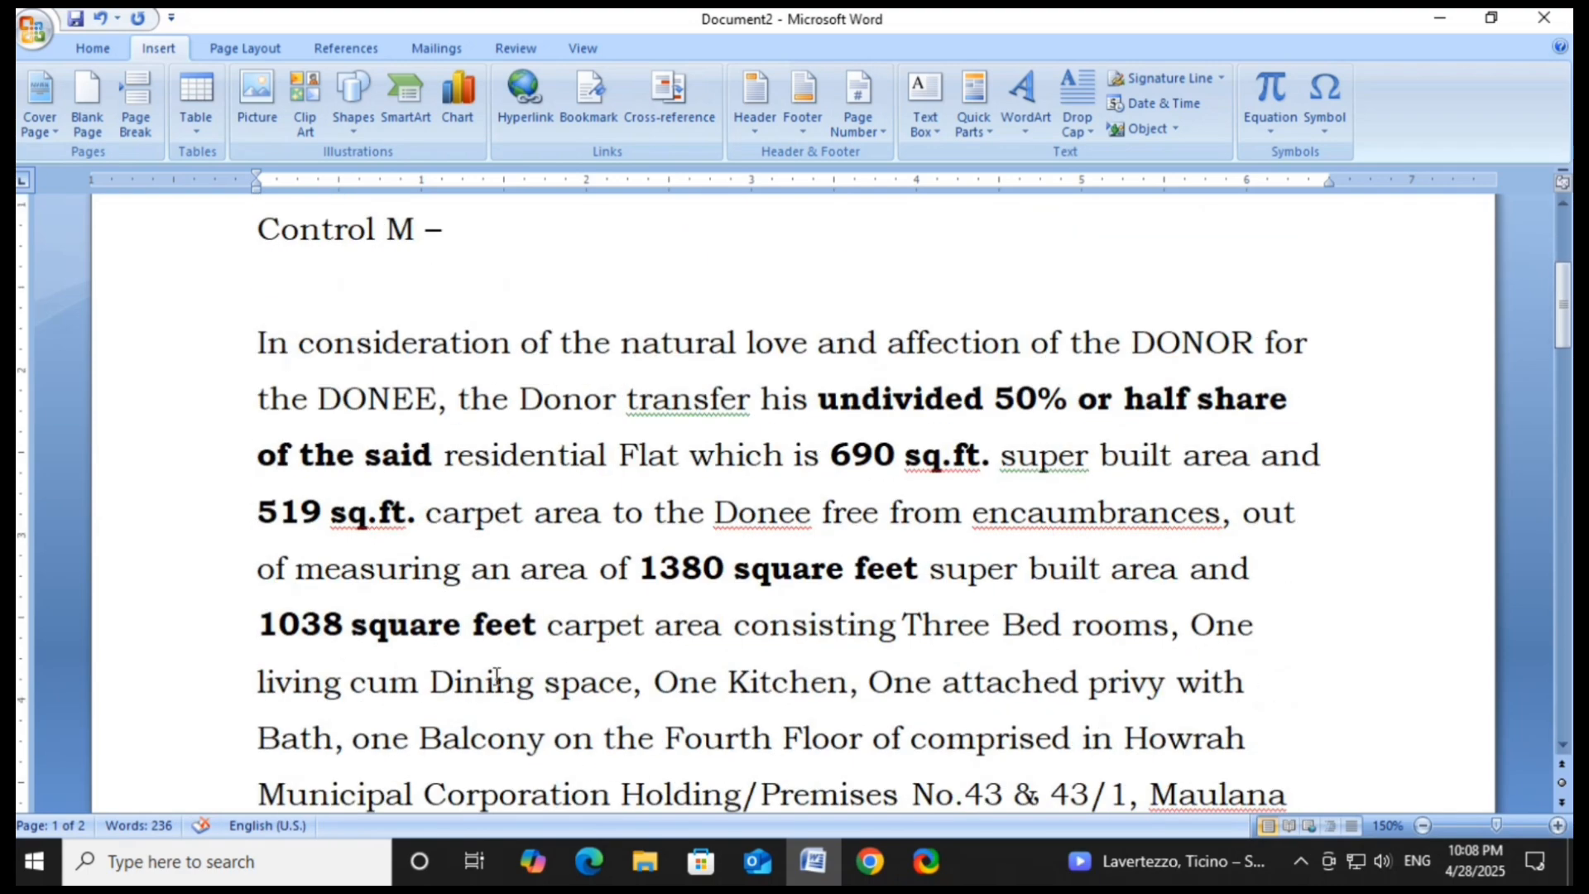
{"action": "scroll", "coordinate": [496, 677], "scroll_direction": "up", "scroll_amount": 1}
{"action": "key", "text": "shift+Down"}
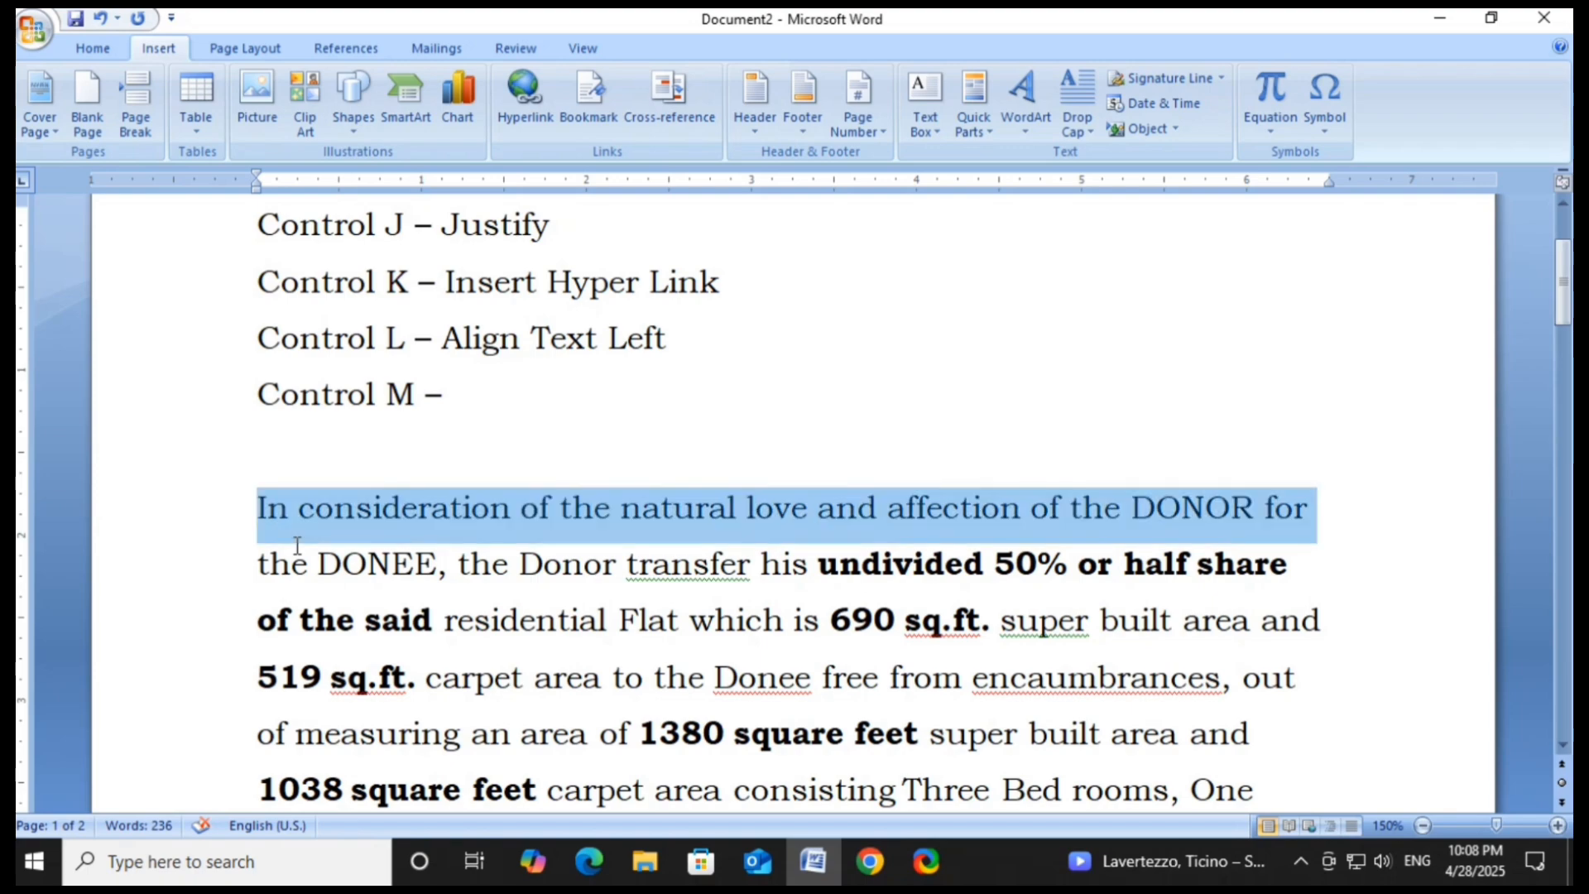
{"action": "key", "text": "ctrl+shift+Down"}
{"action": "scroll", "coordinate": [297, 546], "scroll_direction": "down", "scroll_amount": 3}
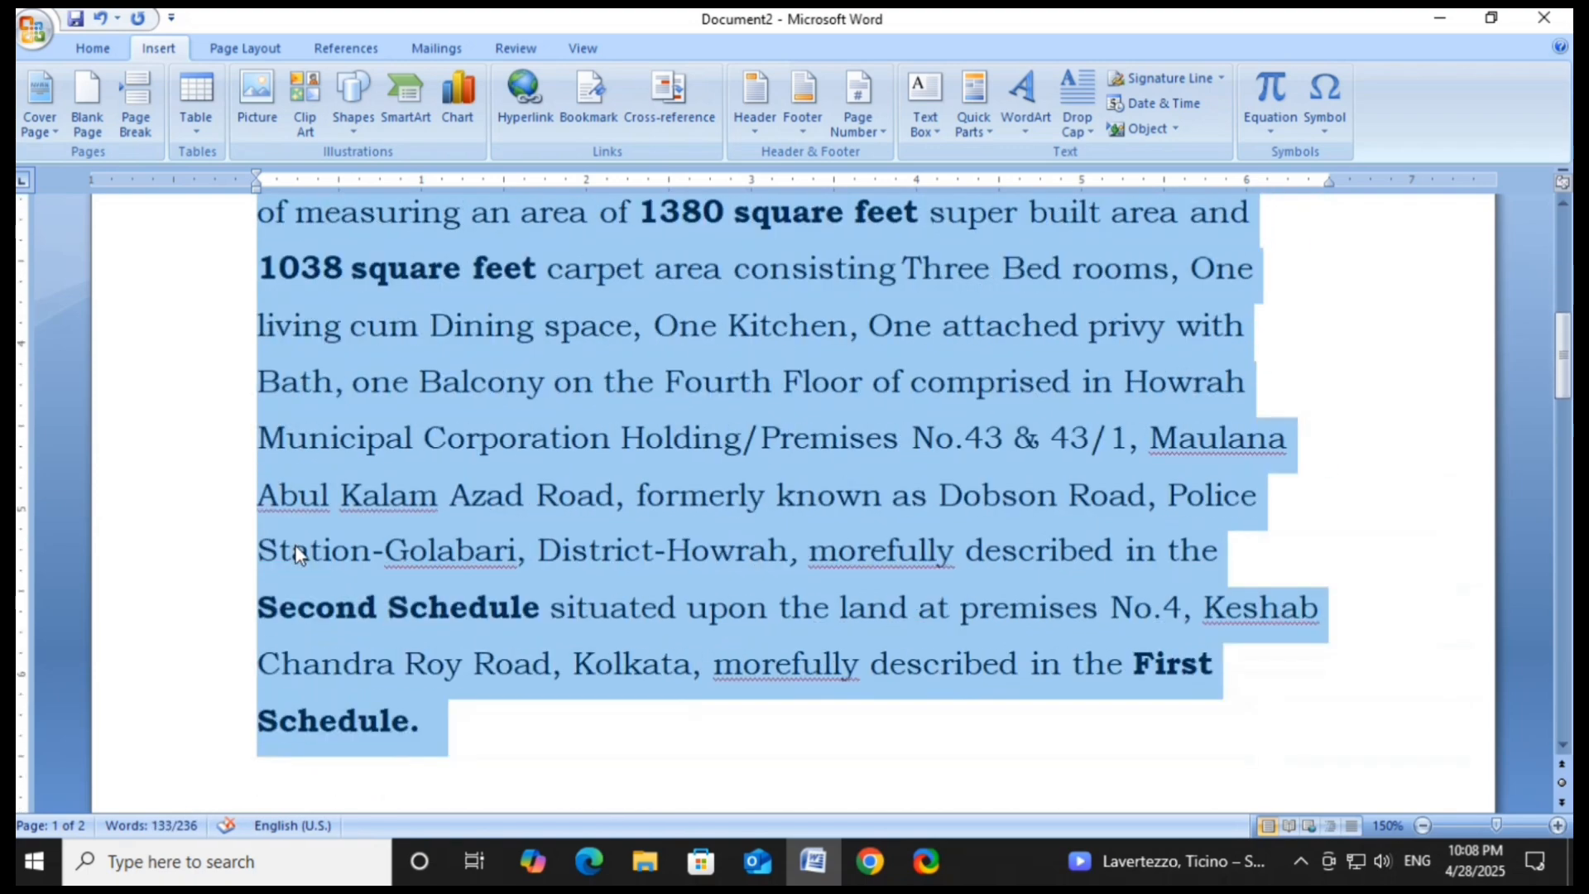
{"action": "key", "text": "ctrl+j"}
{"action": "scroll", "coordinate": [582, 786], "scroll_direction": "up", "scroll_amount": 3}
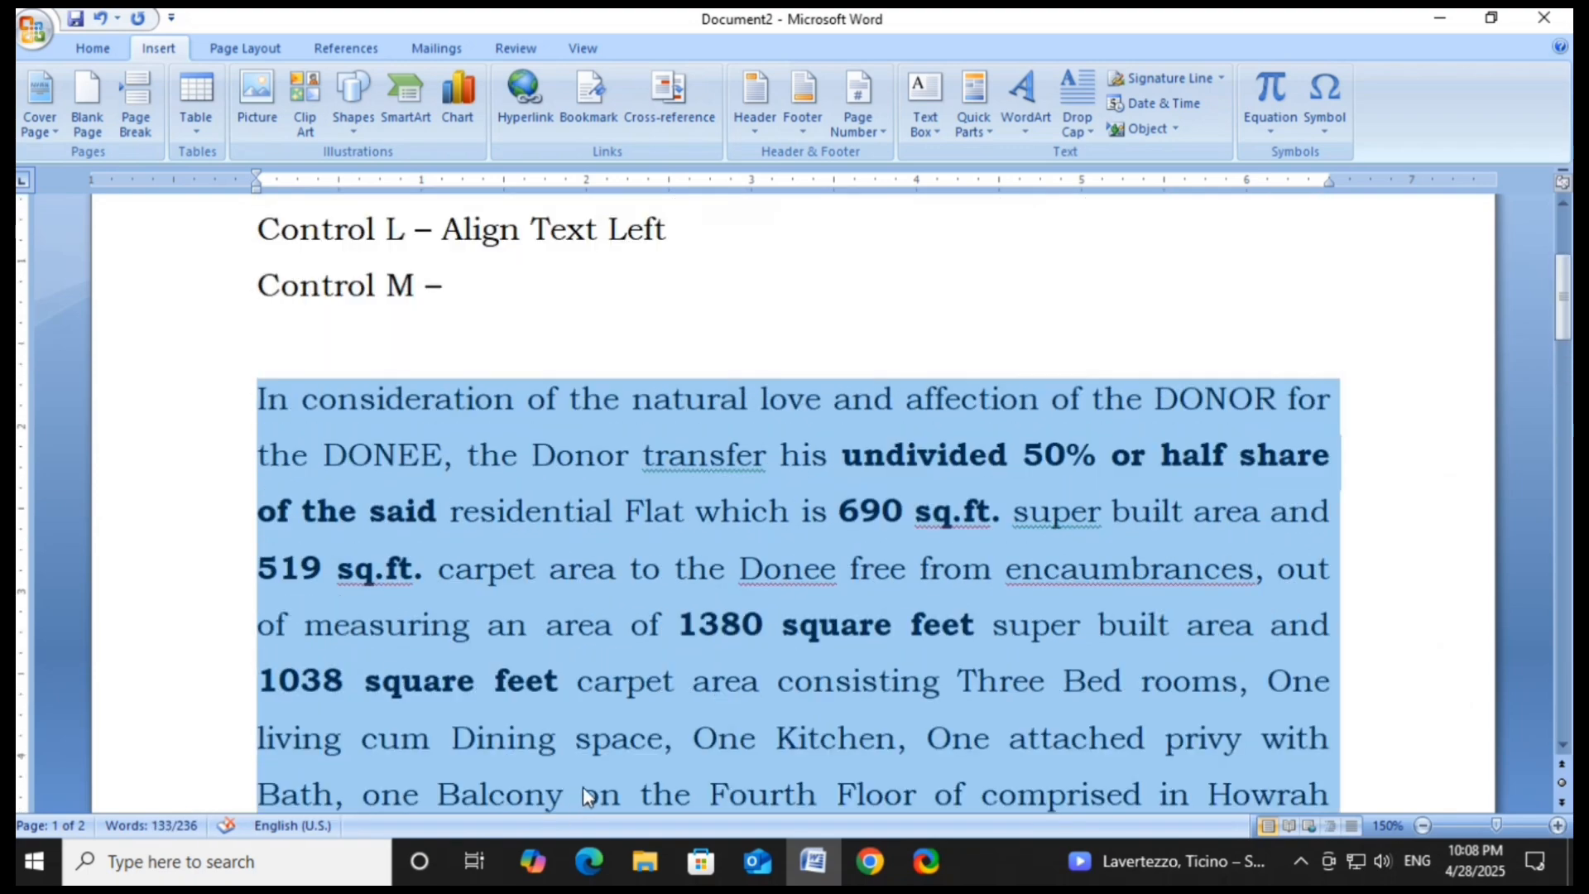
{"action": "scroll", "coordinate": [583, 786], "scroll_direction": "up", "scroll_amount": 2}
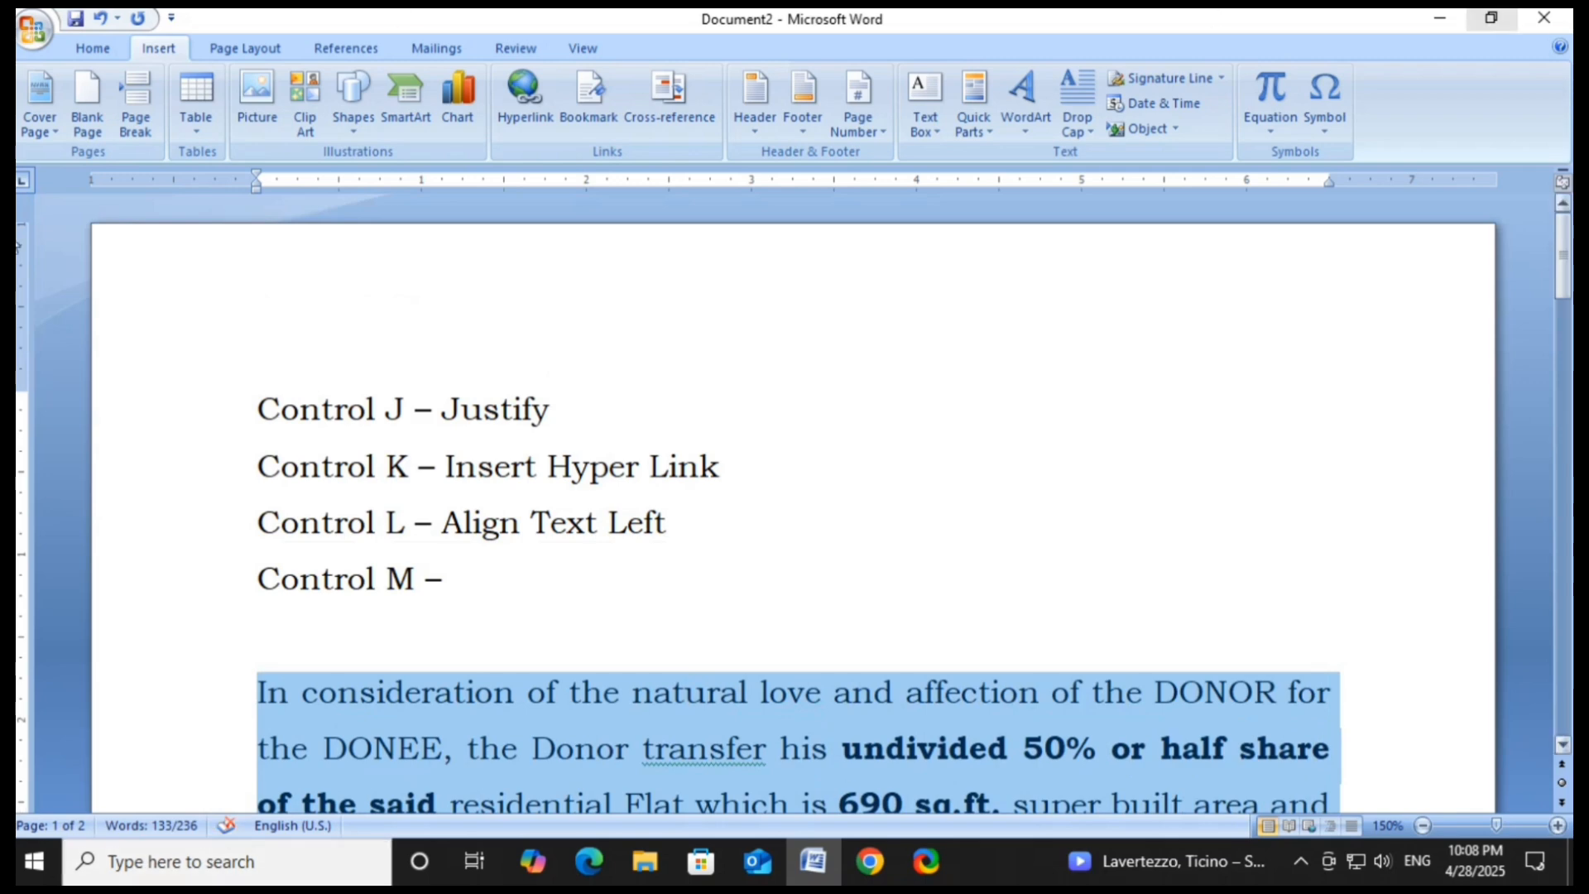
Step: Indent the "In consideration" and "TO HOLD" paragraphs together by one level, 0.5 inch from the left margin
{"action": "left_click", "coordinate": [460, 580]}
{"action": "scroll", "coordinate": [490, 610], "scroll_direction": "down", "scroll_amount": 2}
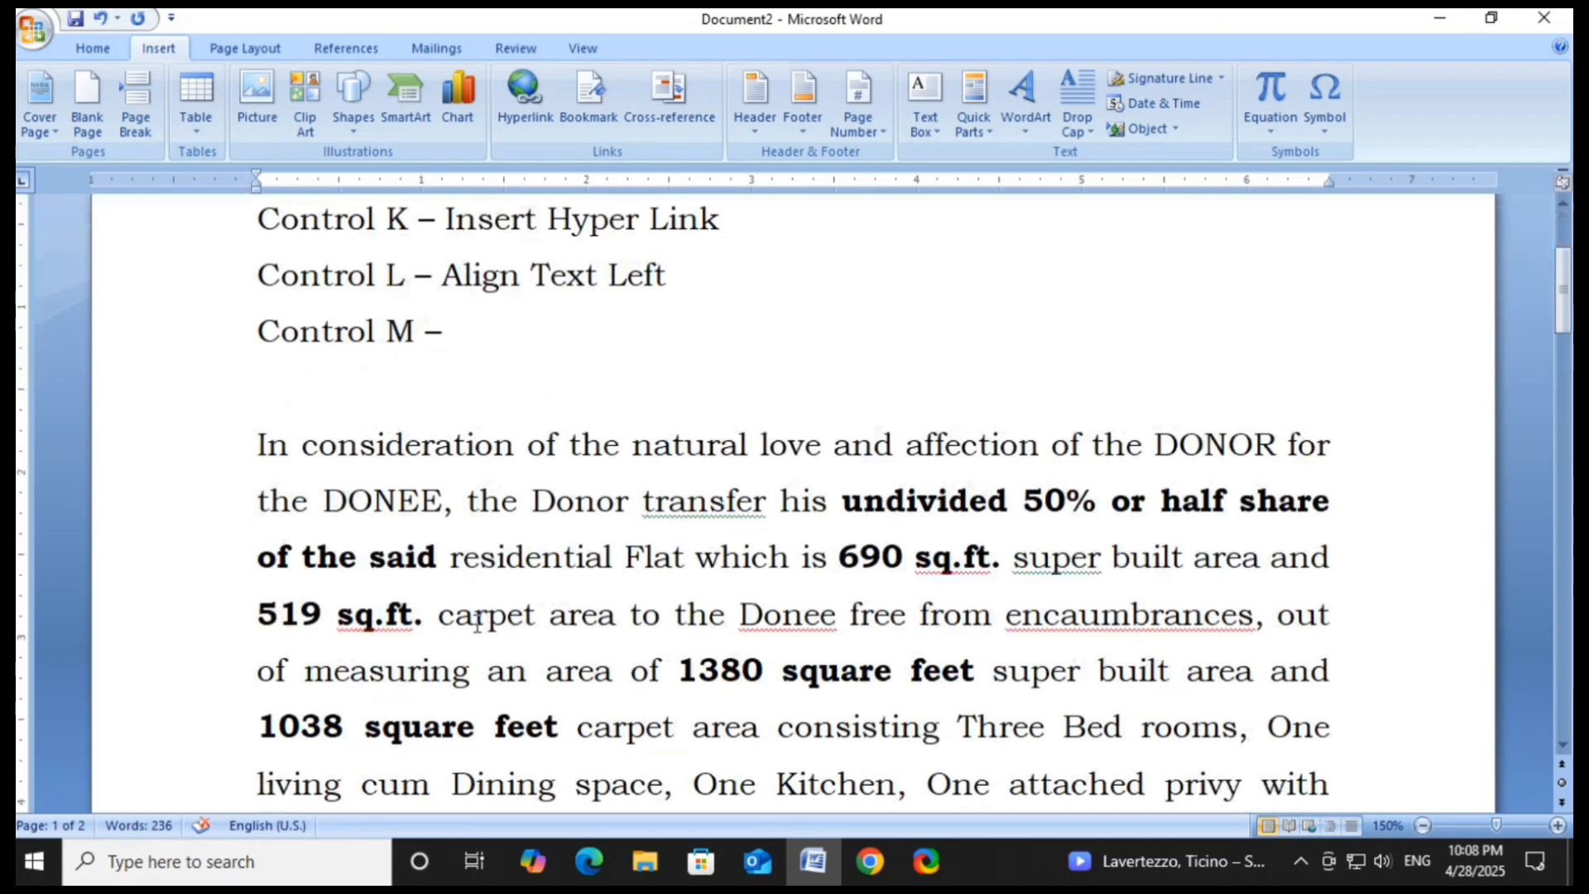
{"action": "left_click", "coordinate": [250, 444]}
{"action": "key", "text": "shift+Down"}
{"action": "key", "text": "shift+Down"}
{"action": "key", "text": "shift+Down"}
{"action": "key", "text": "shift+Down"}
{"action": "key", "text": "shift+Down"}
{"action": "key", "text": "shift+Down"}
{"action": "key", "text": "shift+Down"}
{"action": "key", "text": "shift+Down"}
{"action": "key", "text": "shift+Down"}
{"action": "key", "text": "shift+Down"}
{"action": "key", "text": "shift+Down"}
{"action": "key", "text": "shift+Down"}
{"action": "key", "text": "shift+Down"}
{"action": "key", "text": "shift+Down"}
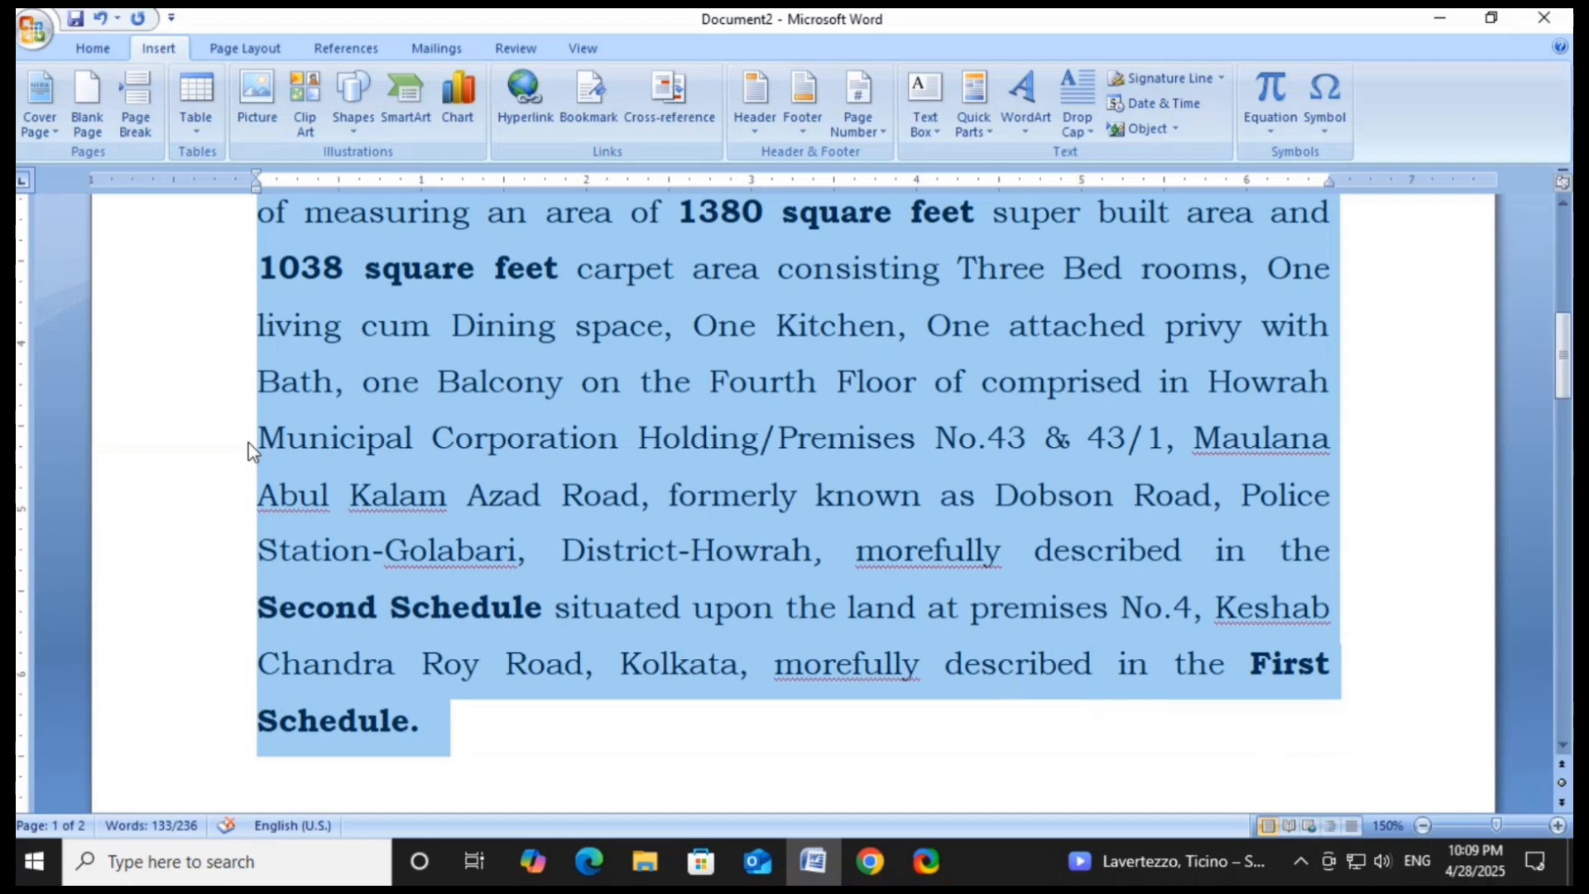
{"action": "key", "text": "shift+Down"}
{"action": "key", "text": "shift+Down"}
{"action": "key", "text": "shift+Down"}
{"action": "key", "text": "shift+Down"}
{"action": "key", "text": "shift+Down"}
{"action": "key", "text": "shift+Down"}
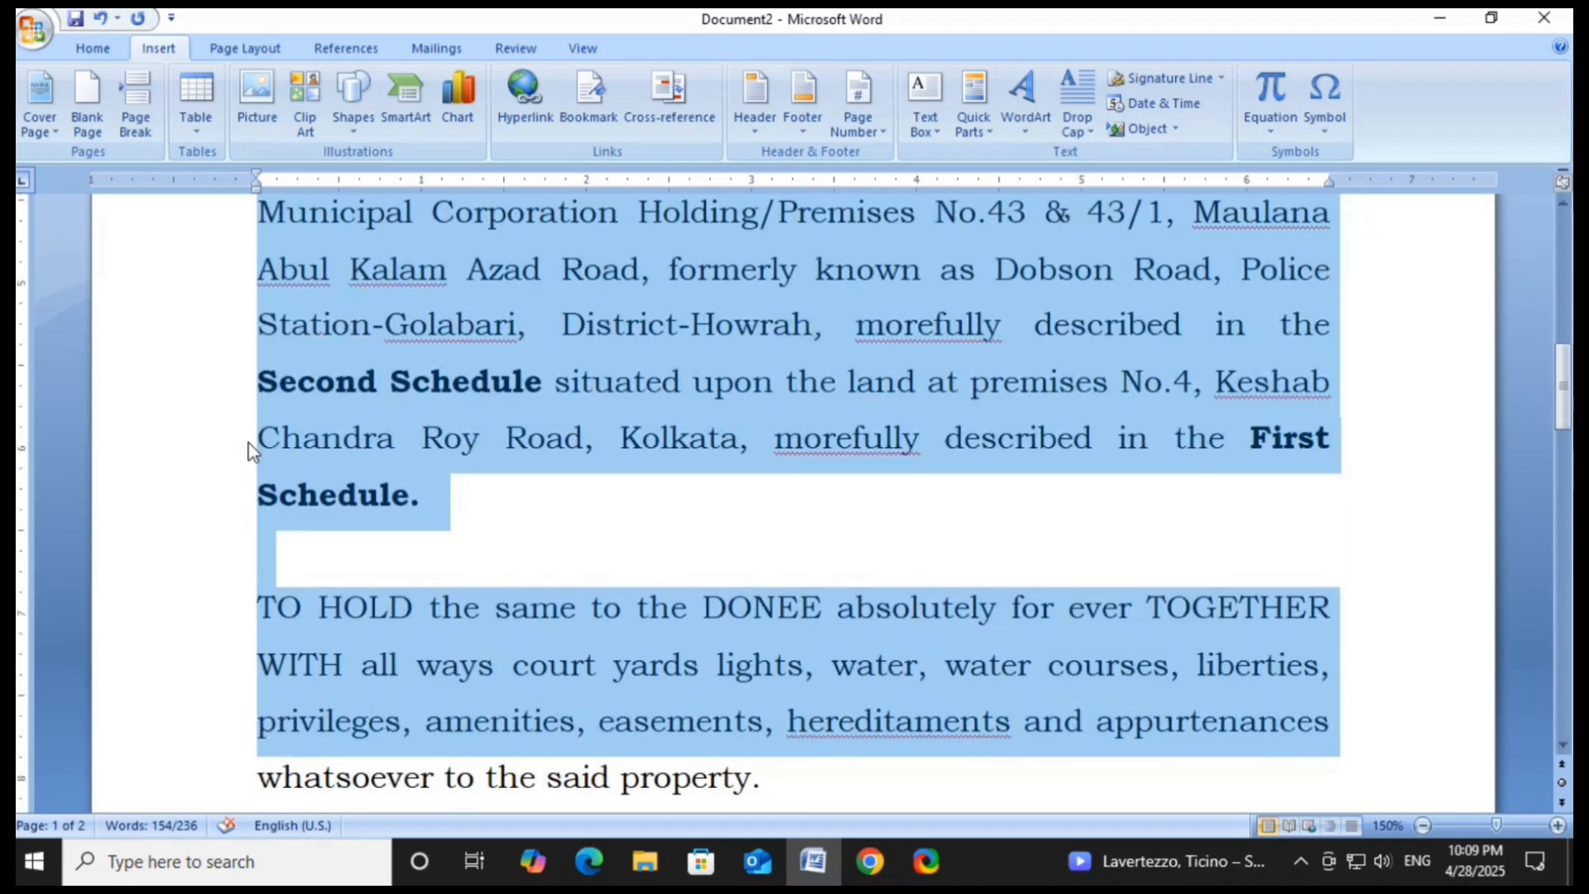
{"action": "key", "text": "shift+Up"}
{"action": "key", "text": "shift+Down"}
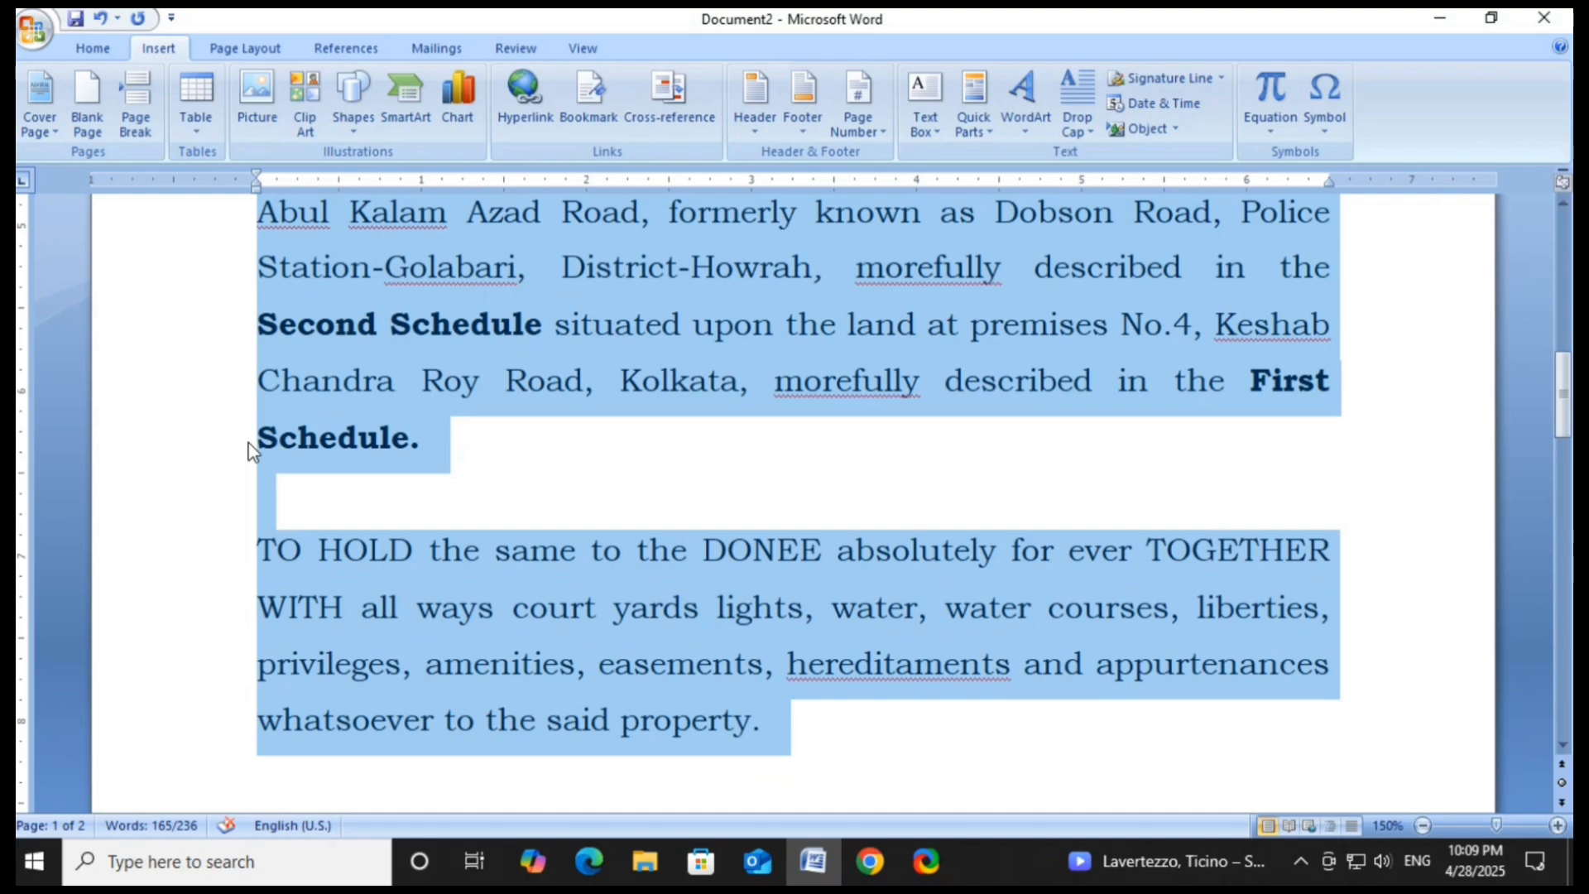
{"action": "scroll", "coordinate": [248, 444], "scroll_direction": "up", "scroll_amount": 6}
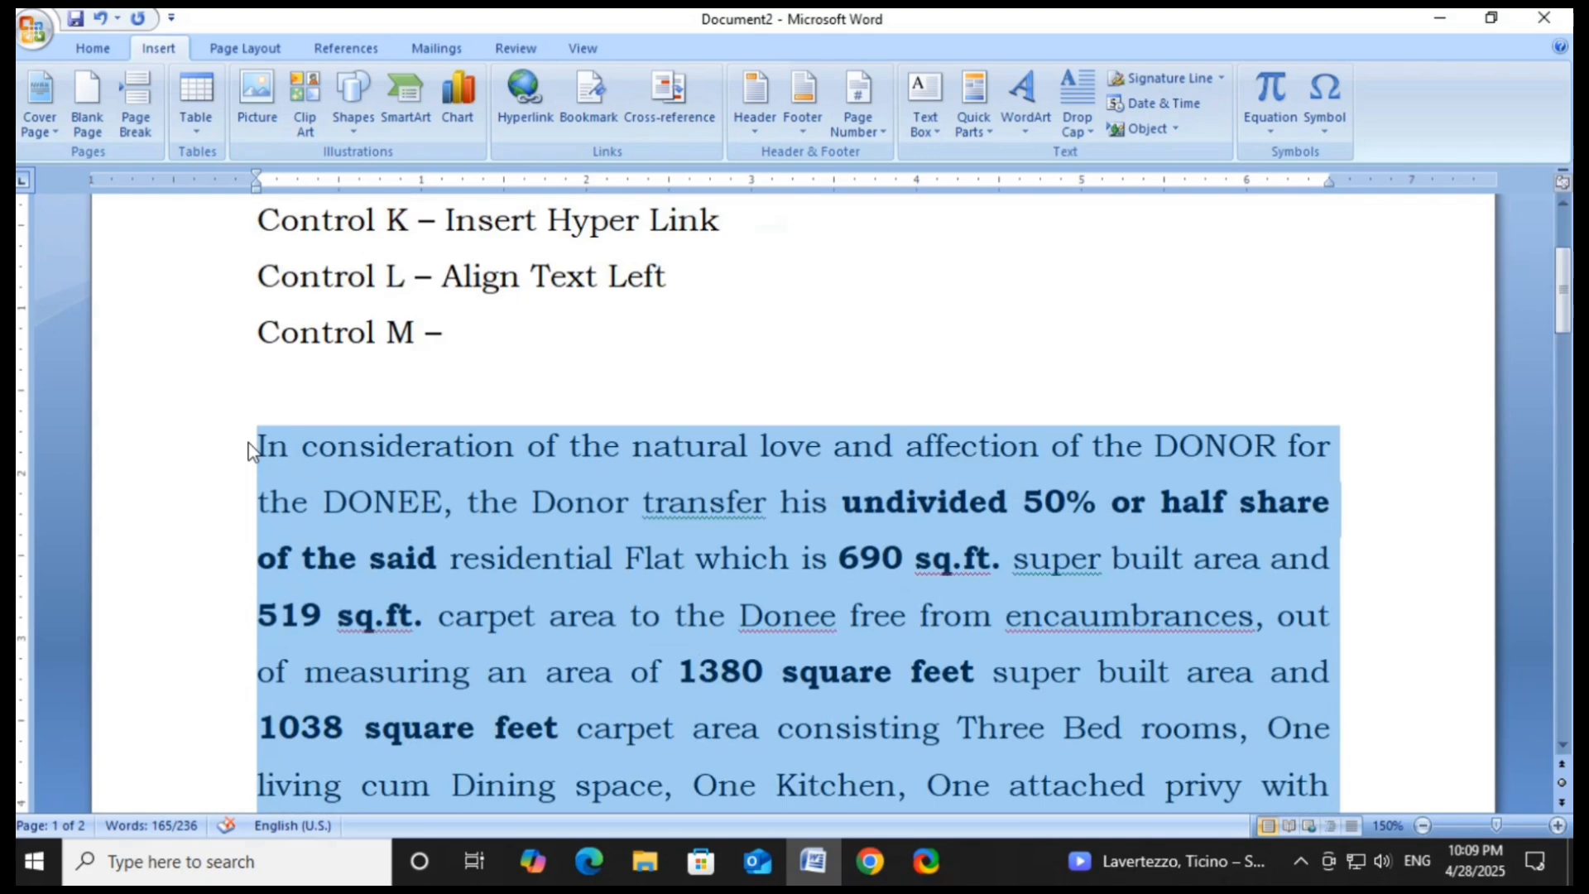
{"action": "scroll", "coordinate": [248, 447], "scroll_direction": "down", "scroll_amount": 3}
{"action": "scroll", "coordinate": [248, 453], "scroll_direction": "down", "scroll_amount": 3}
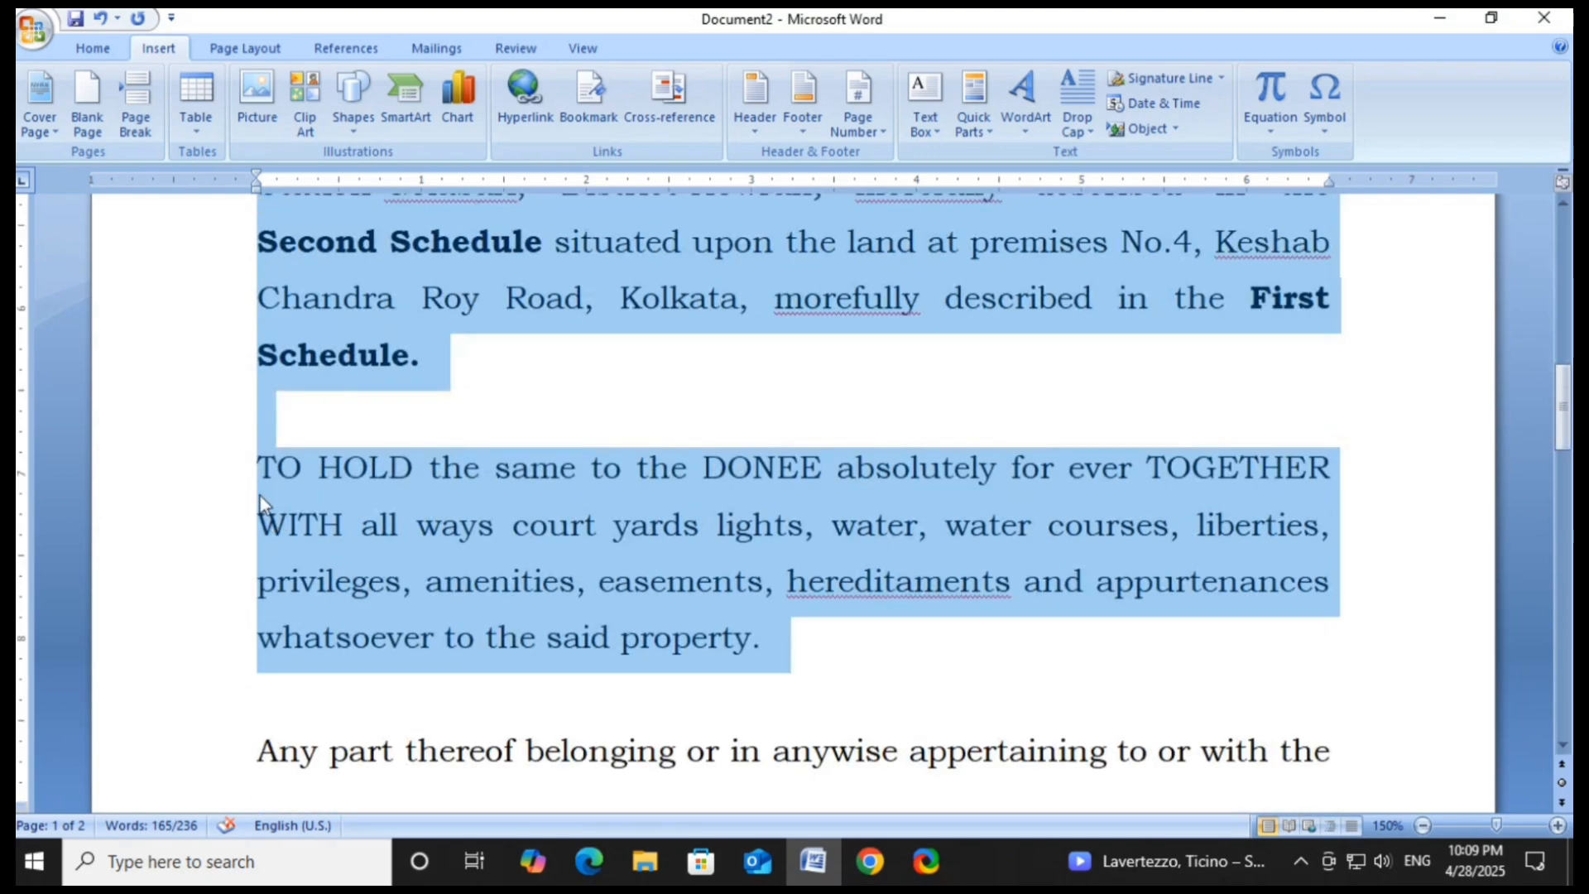
{"action": "scroll", "coordinate": [260, 500], "scroll_direction": "up", "scroll_amount": 6}
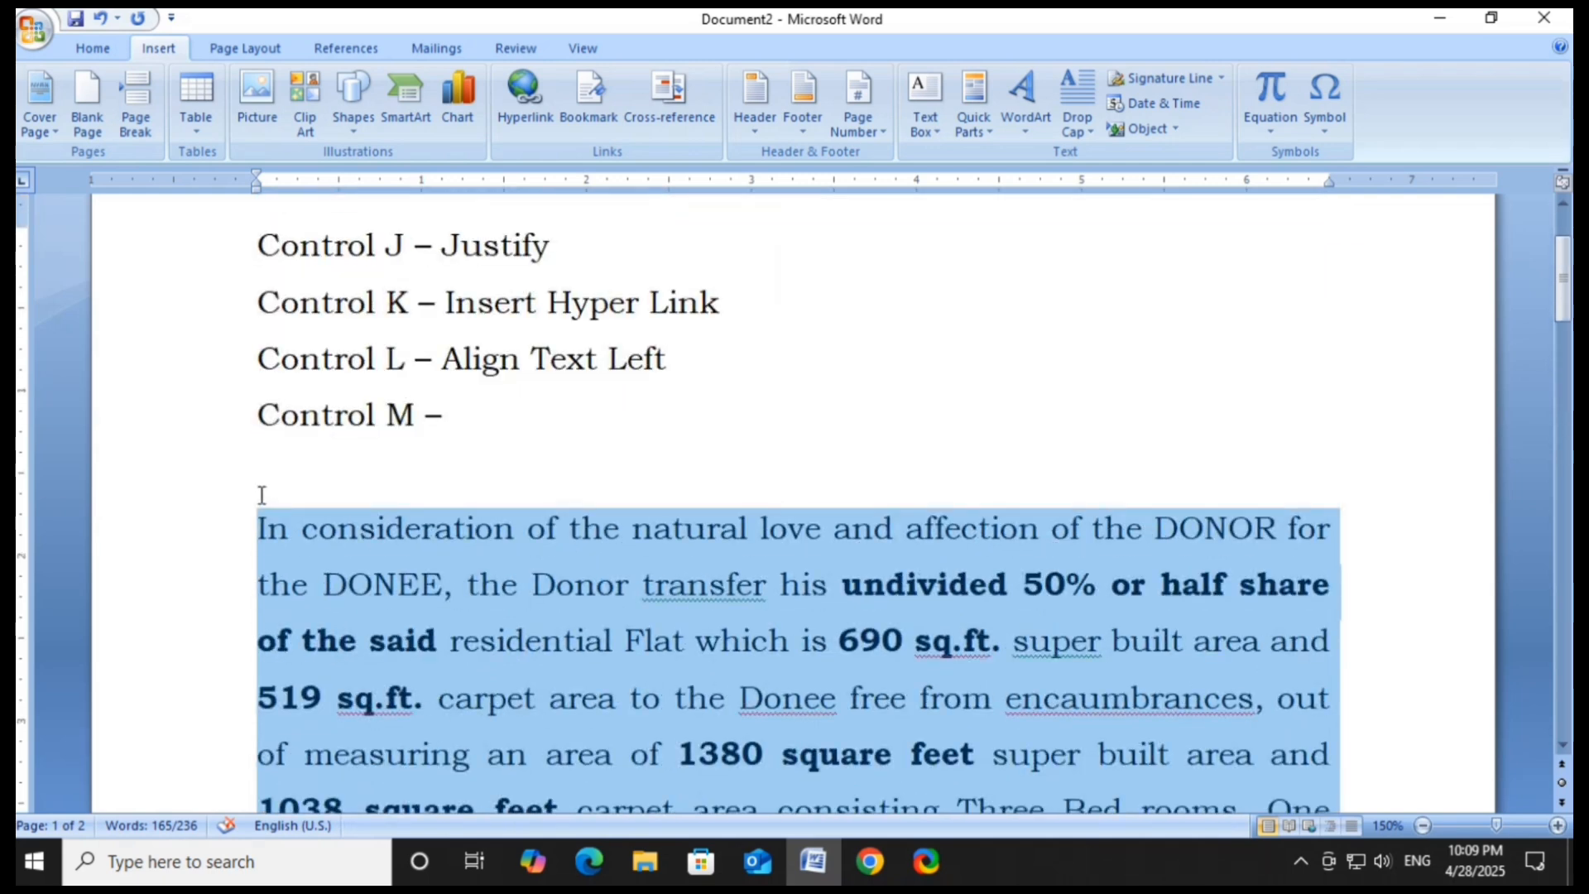
{"action": "key", "text": "ctrl+m"}
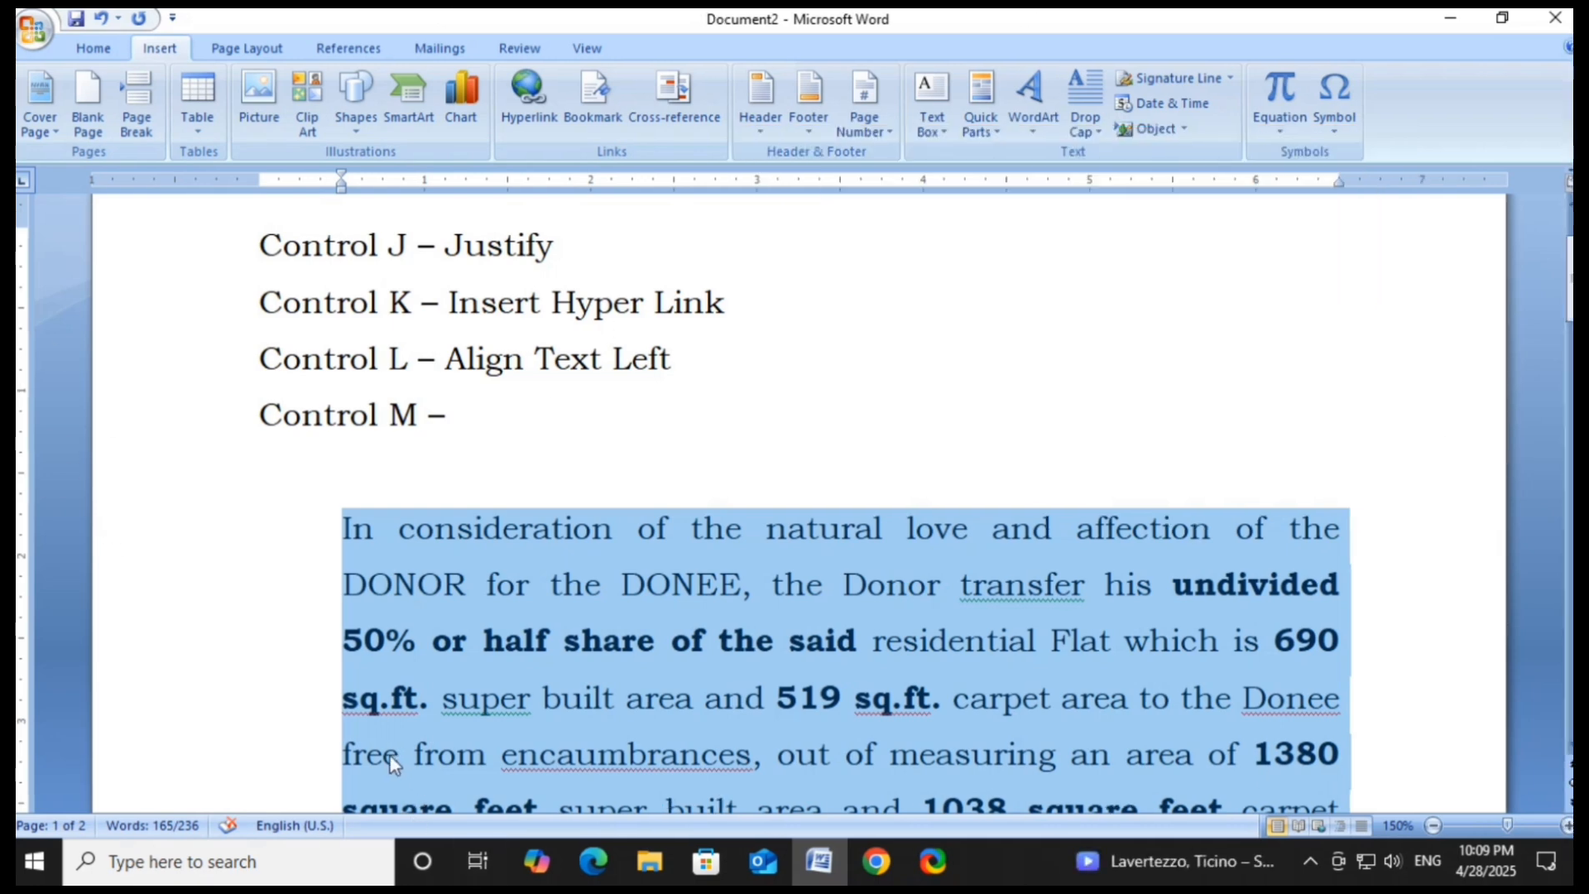
{"action": "scroll", "coordinate": [393, 745], "scroll_direction": "down", "scroll_amount": 3}
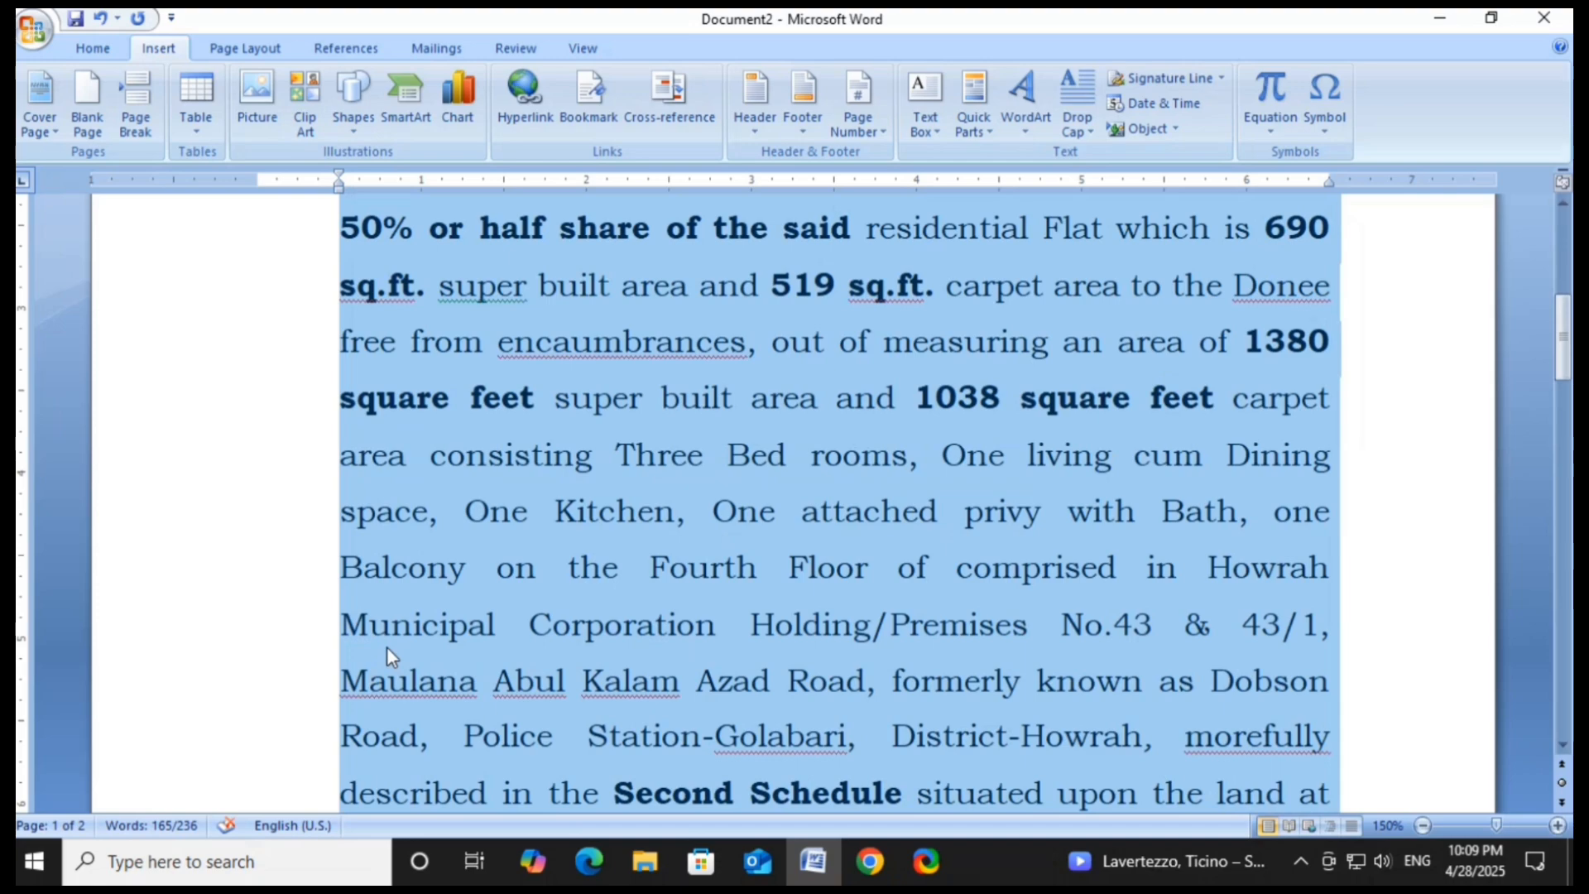
{"action": "scroll", "coordinate": [386, 648], "scroll_direction": "down", "scroll_amount": 4}
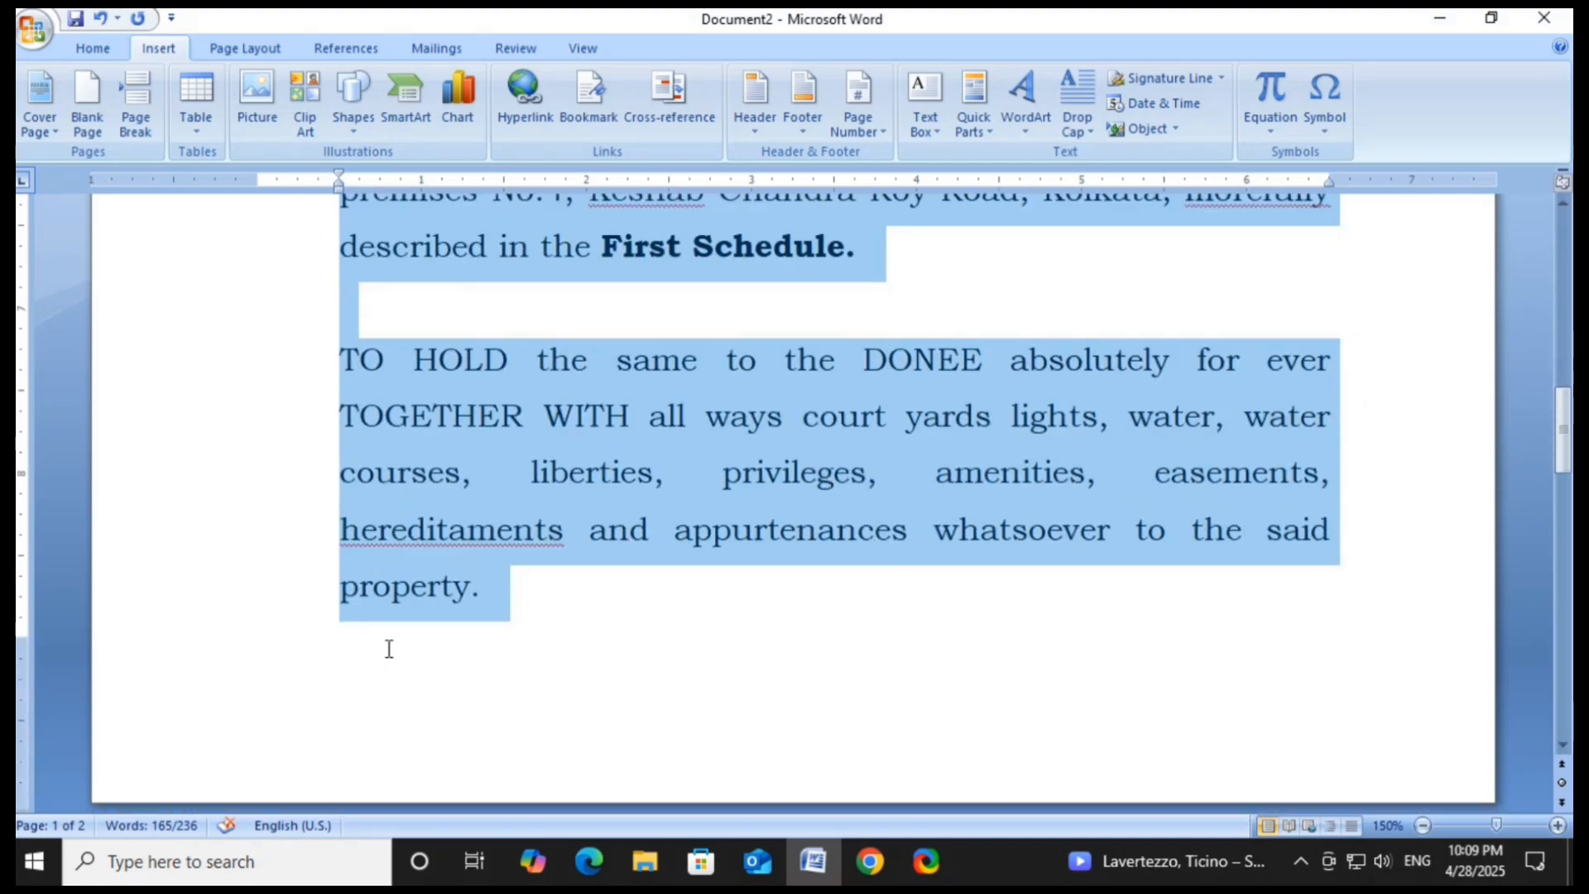
{"action": "scroll", "coordinate": [389, 648], "scroll_direction": "up", "scroll_amount": 5}
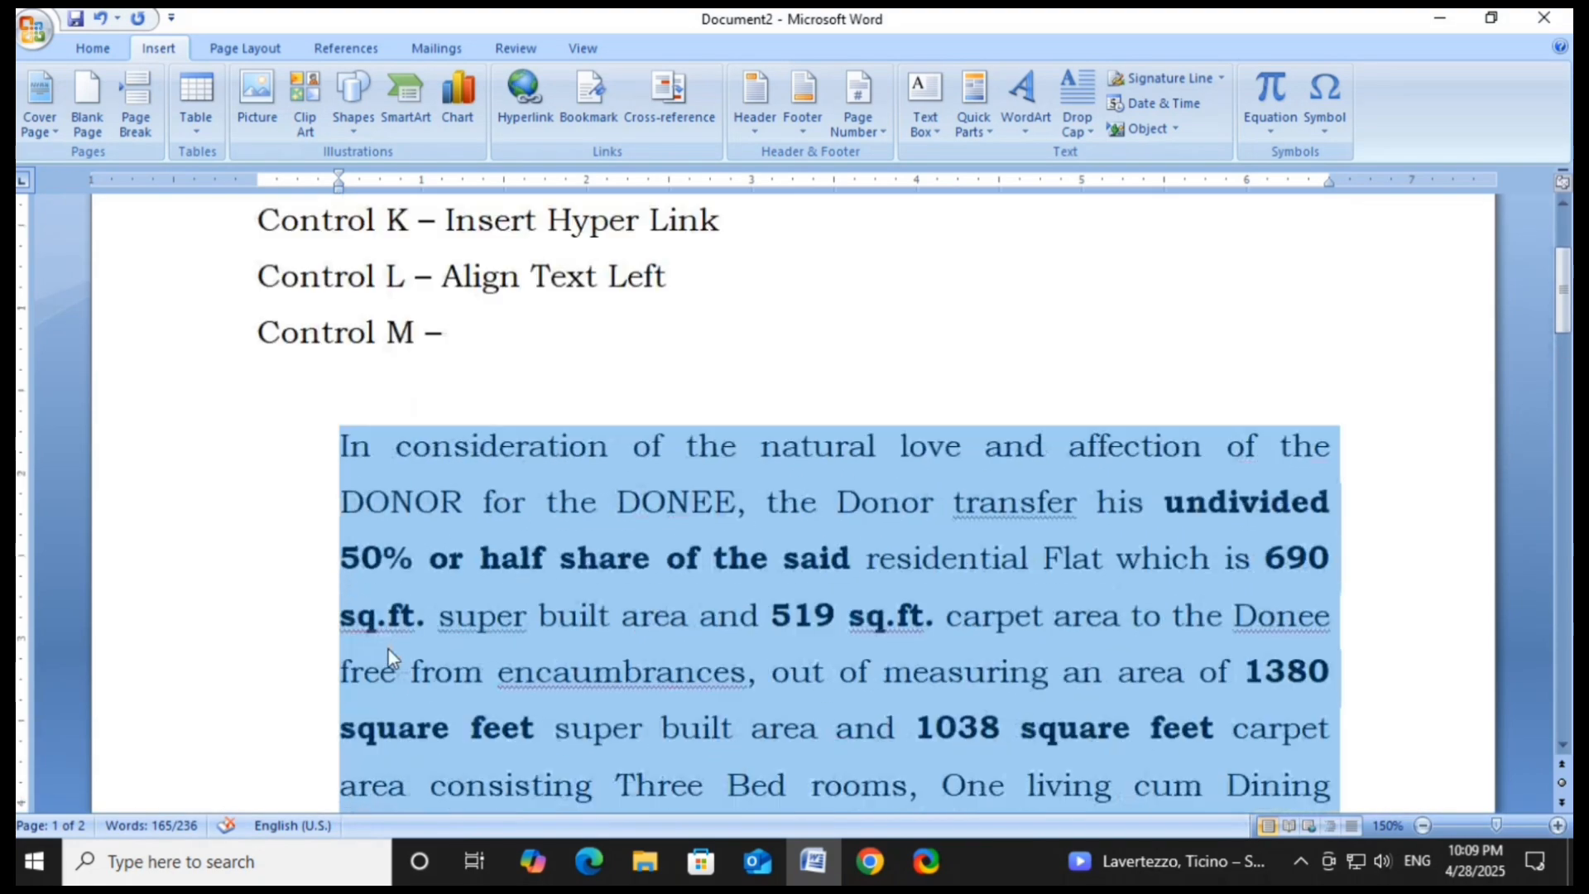
Step: Remove the left indent from the "In consideration" paragraph and from the "TO HOLD" paragraph
{"action": "left_click", "coordinate": [311, 457]}
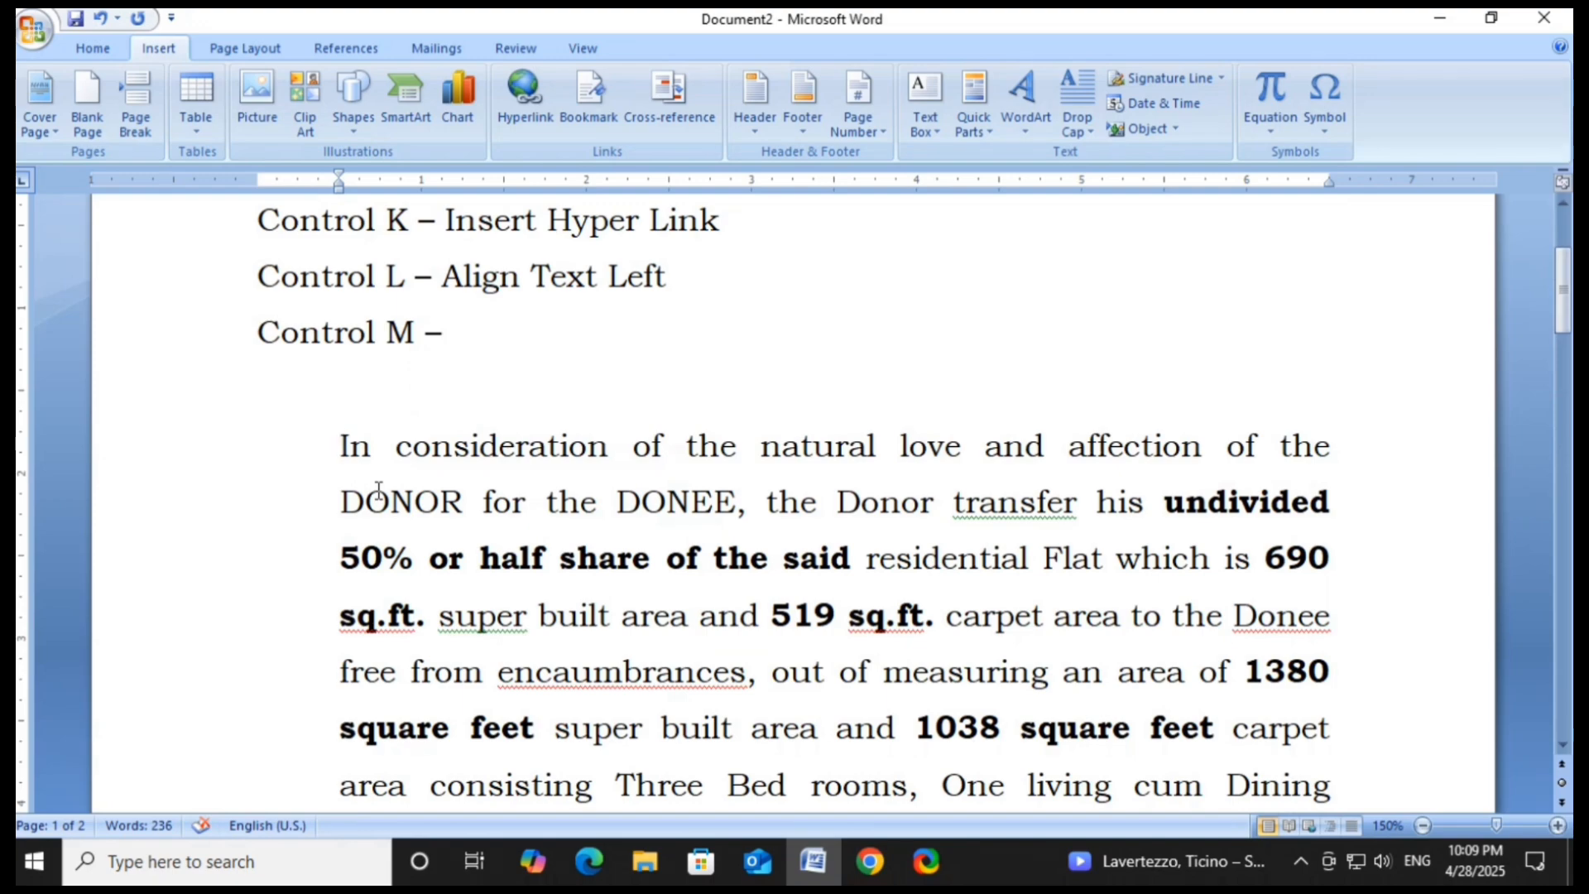
{"action": "key", "text": "ctrl+shift+m"}
{"action": "scroll", "coordinate": [414, 550], "scroll_direction": "down", "scroll_amount": 6}
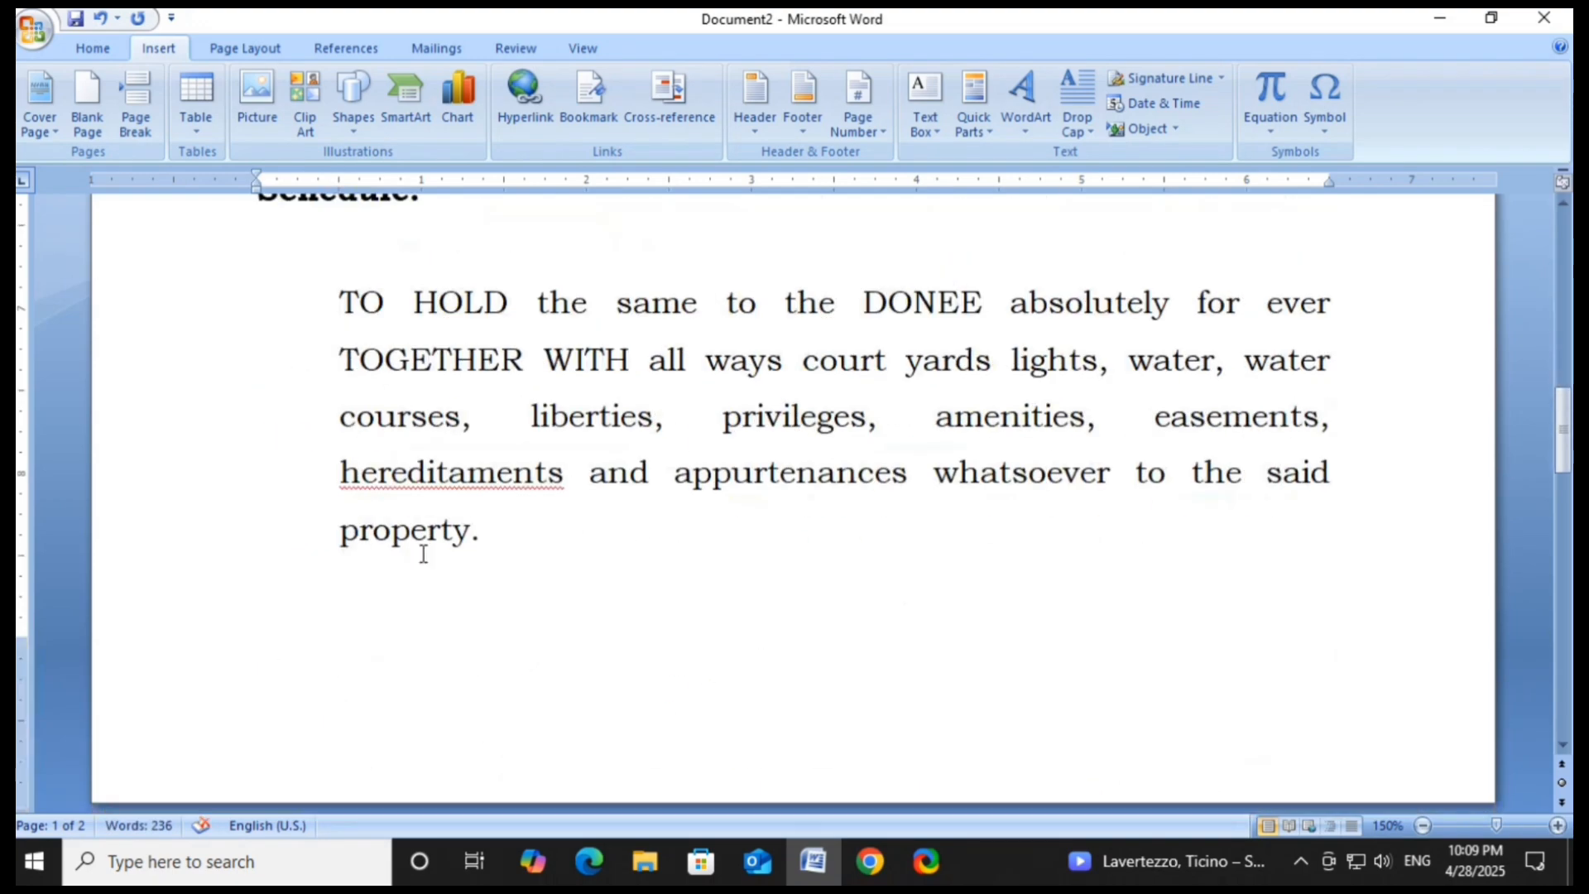
{"action": "scroll", "coordinate": [423, 554], "scroll_direction": "up", "scroll_amount": 3}
{"action": "left_click", "coordinate": [332, 560]}
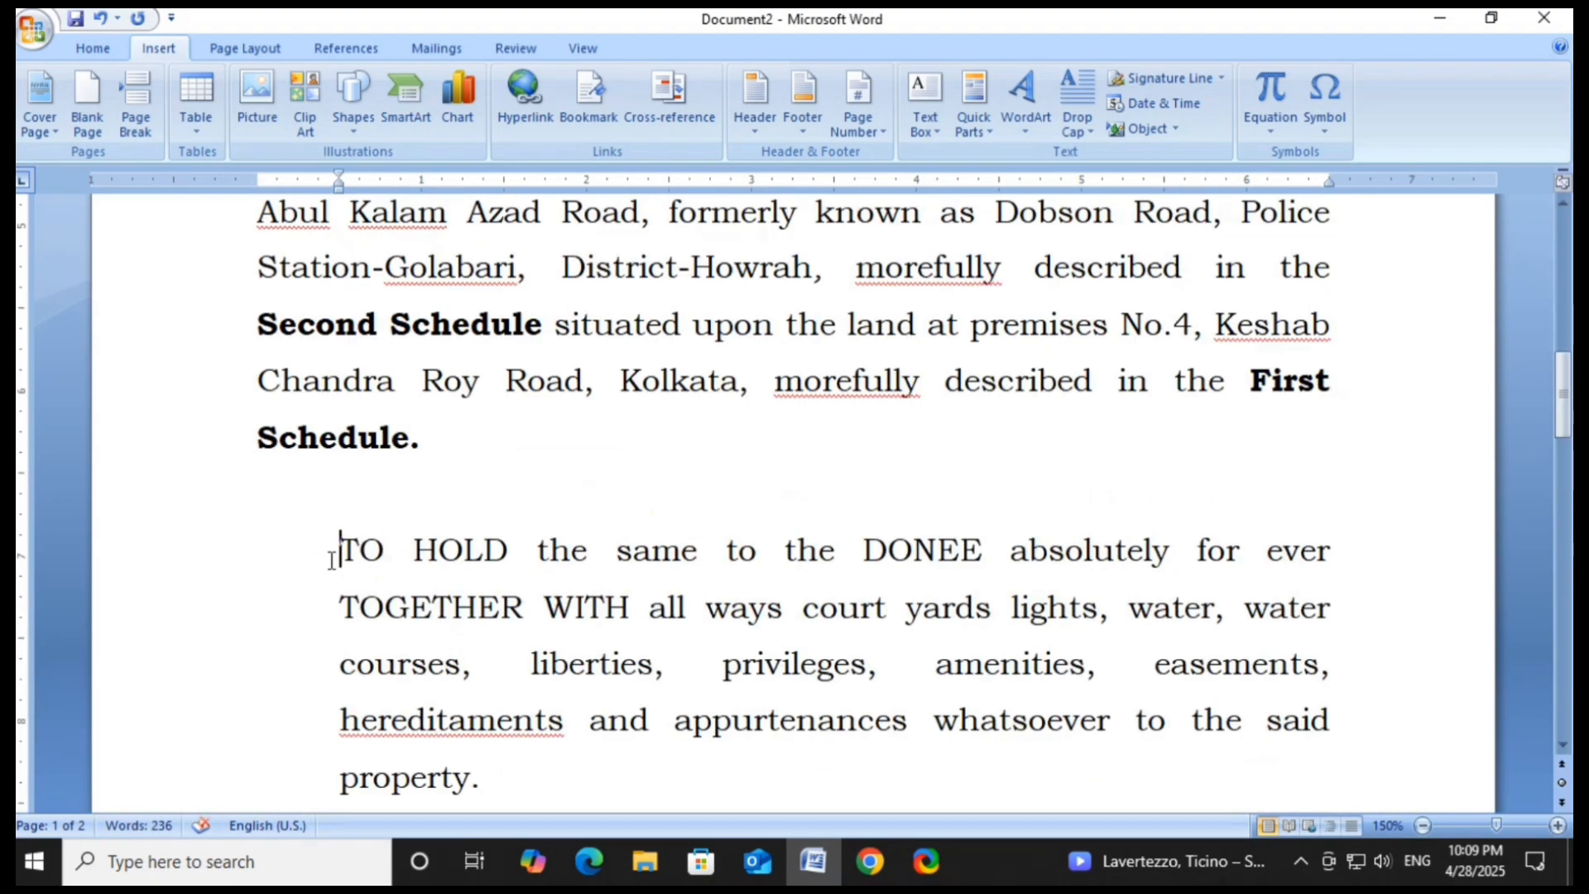
{"action": "key", "text": "ctrl+shift+m"}
Step: Indent the whole "TO HOLD" paragraph level by level to 1.5 inches from the left margin
{"action": "key", "text": "shift+End"}
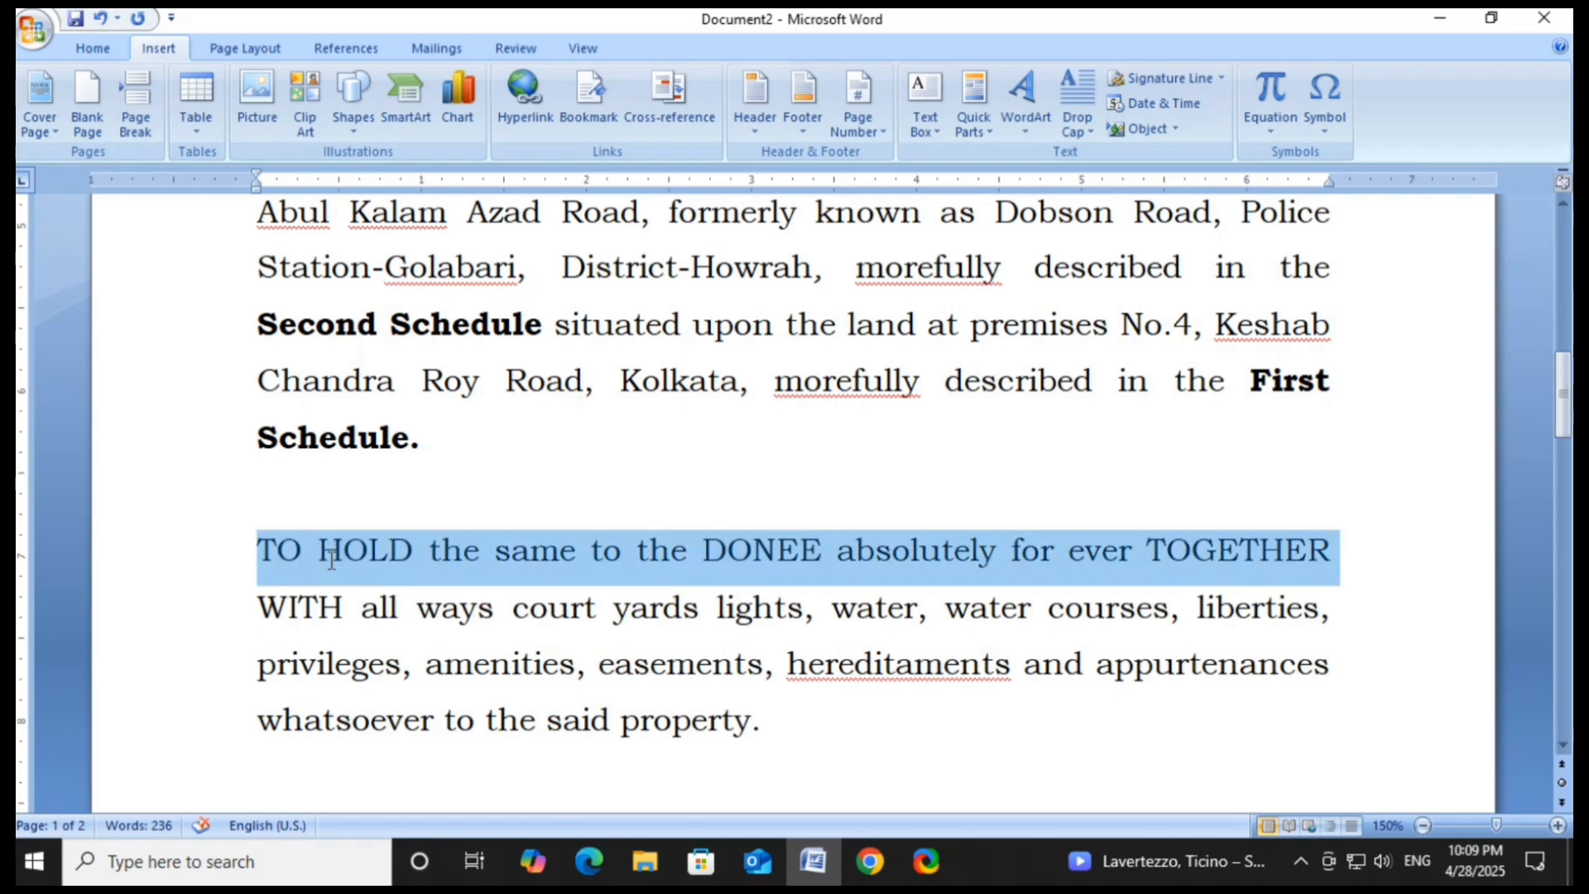
{"action": "key", "text": "shift+Down"}
{"action": "key", "text": "shift+Down"}
{"action": "key", "text": "shift+Down"}
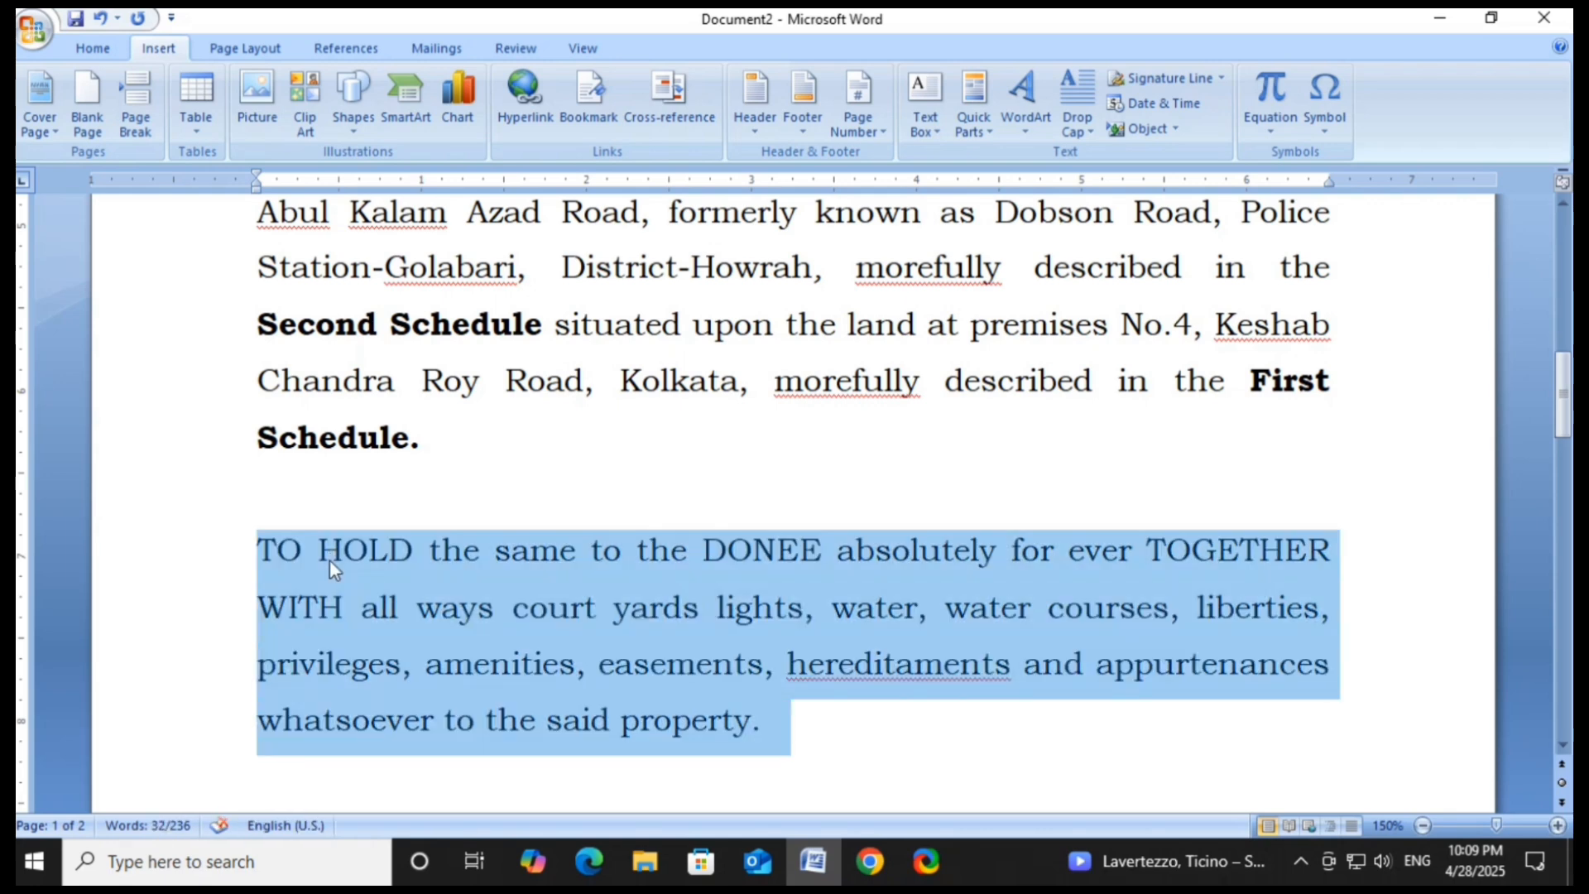
{"action": "key", "text": "ctrl+m"}
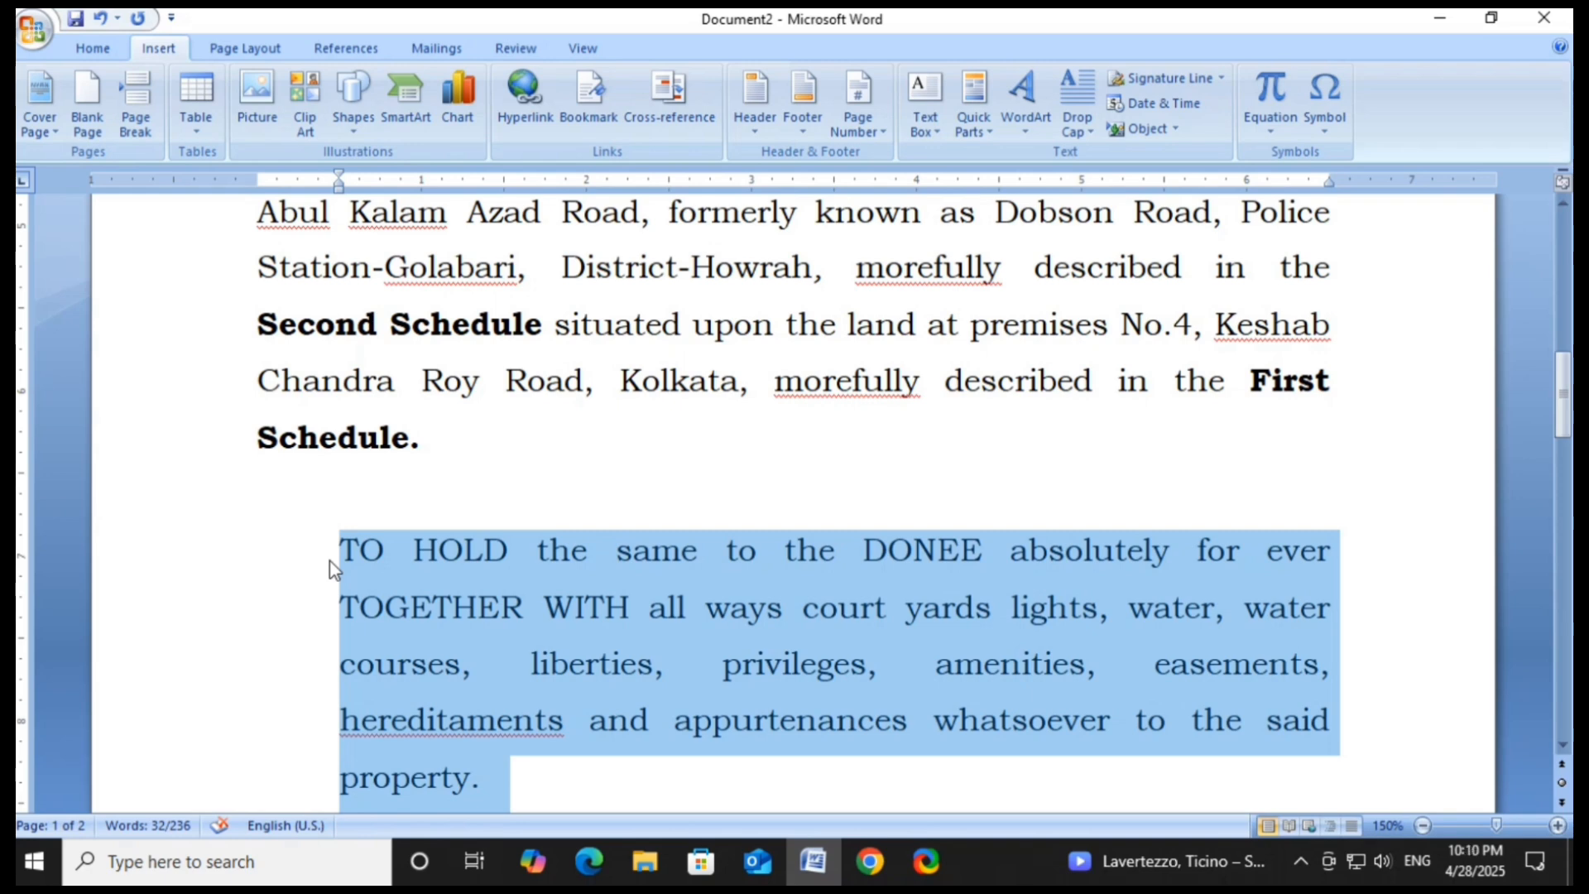
{"action": "key", "text": "ctrl+m"}
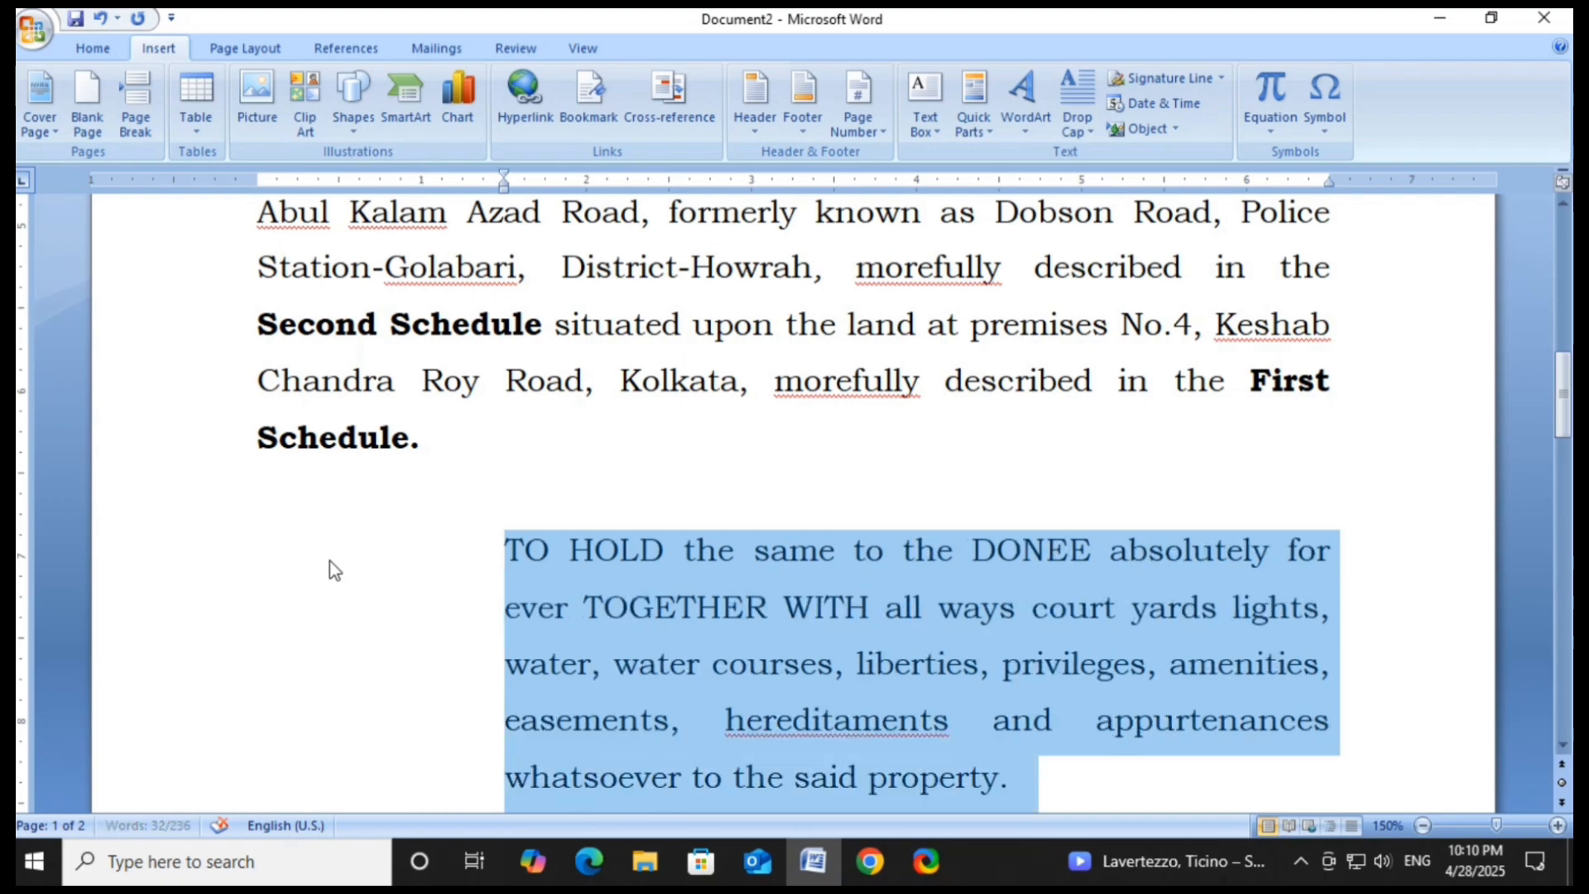
{"action": "key", "text": "ctrl+m"}
Step: Enter "Making tab from Left to Right" as the description of the Control M entry
{"action": "scroll", "coordinate": [330, 560], "scroll_direction": "up", "scroll_amount": 10}
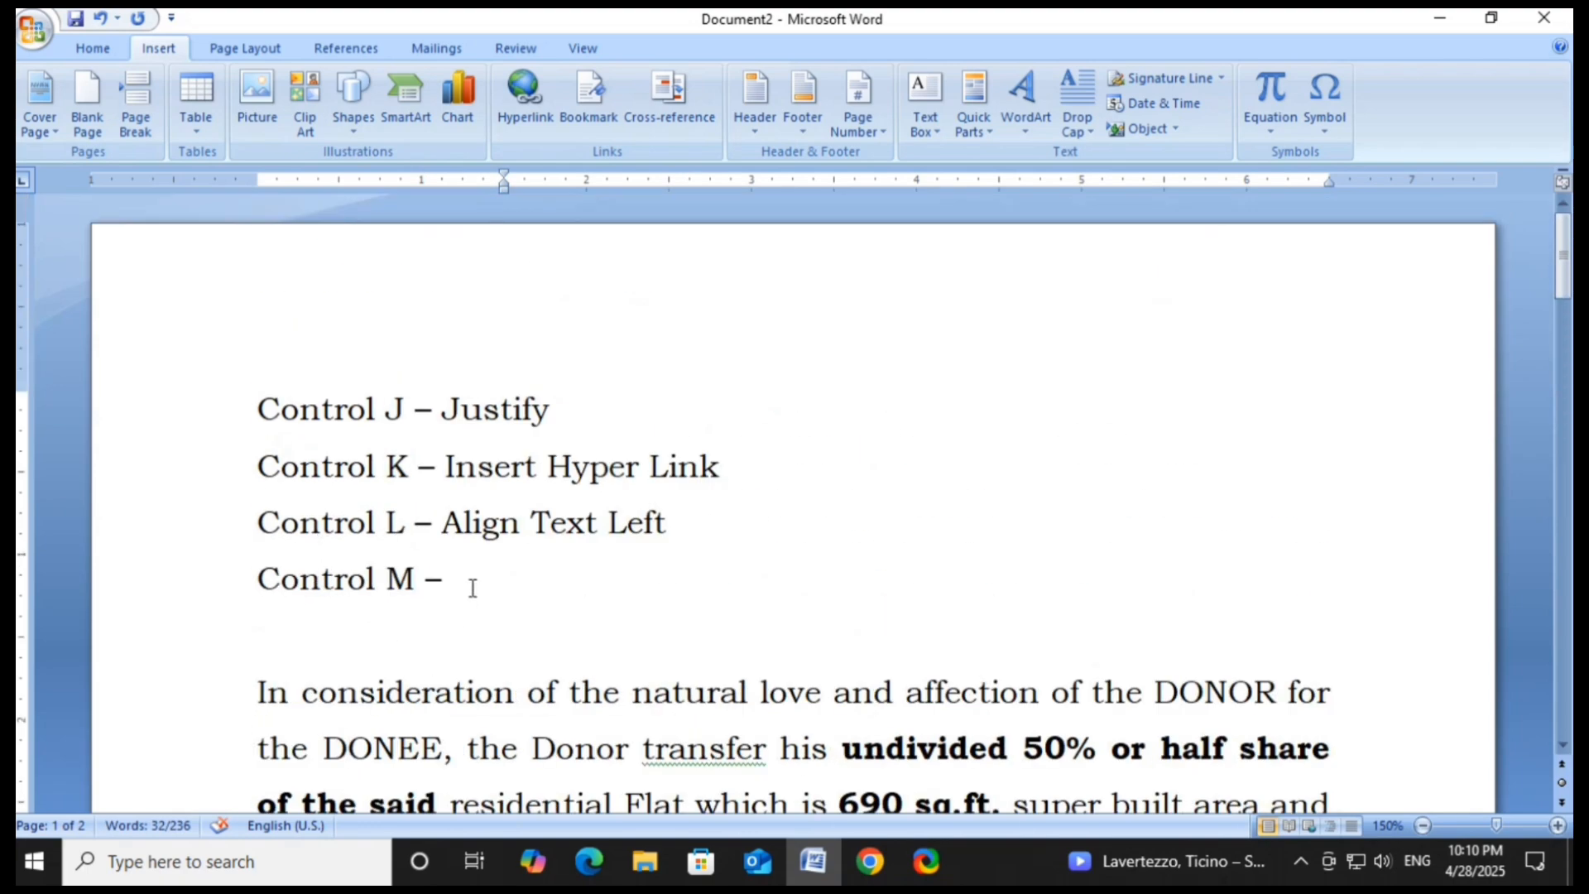
{"action": "left_click", "coordinate": [462, 586]}
{"action": "type", "text": "M"}
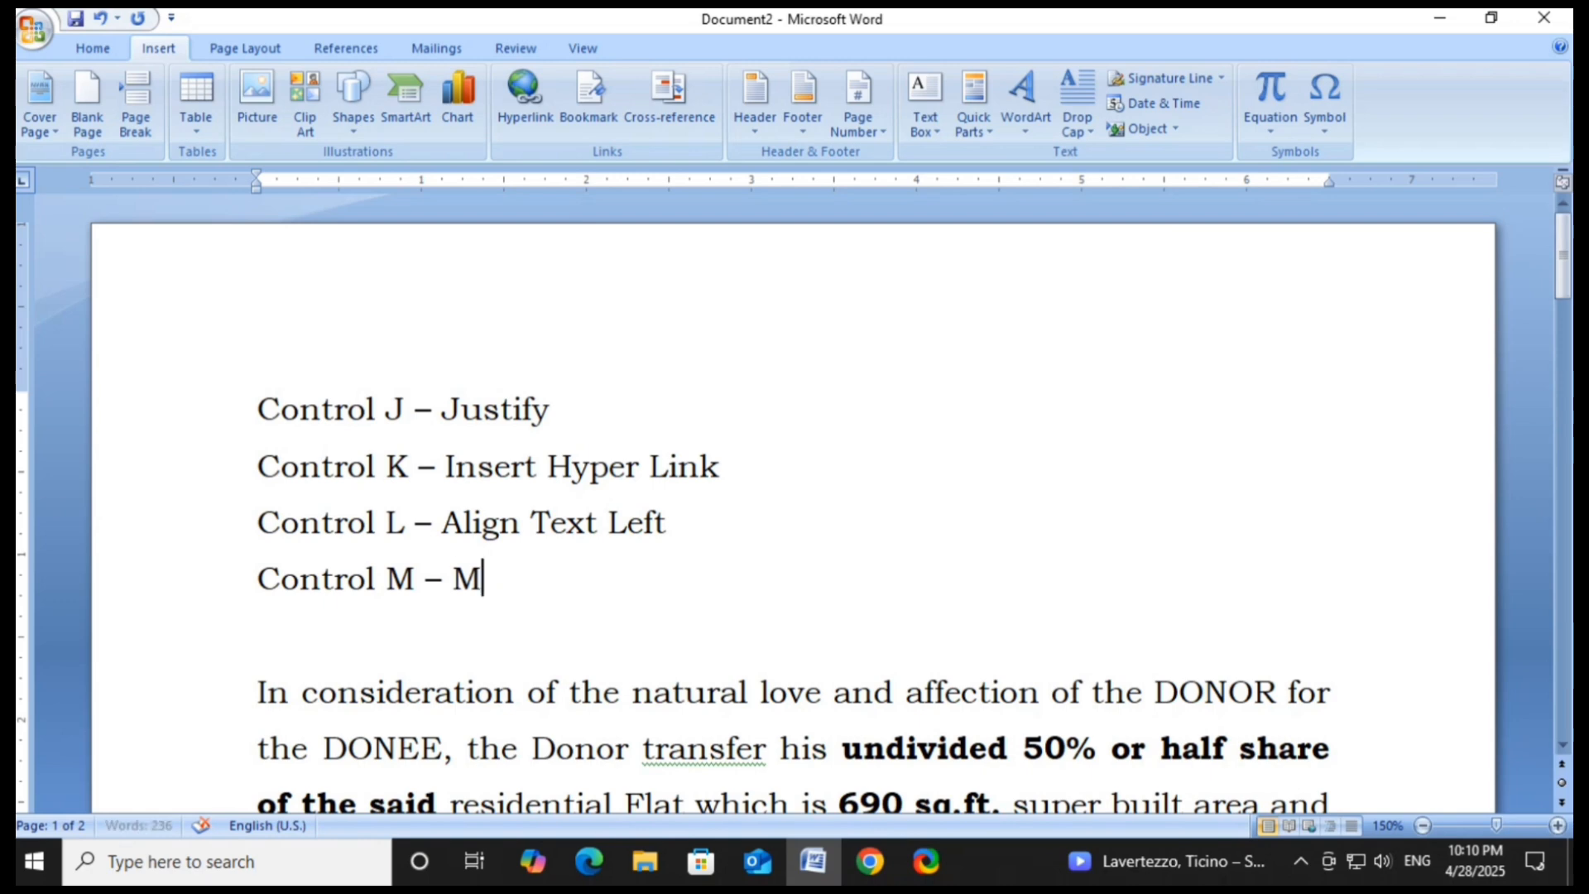
{"action": "type", "text": "aking ta"}
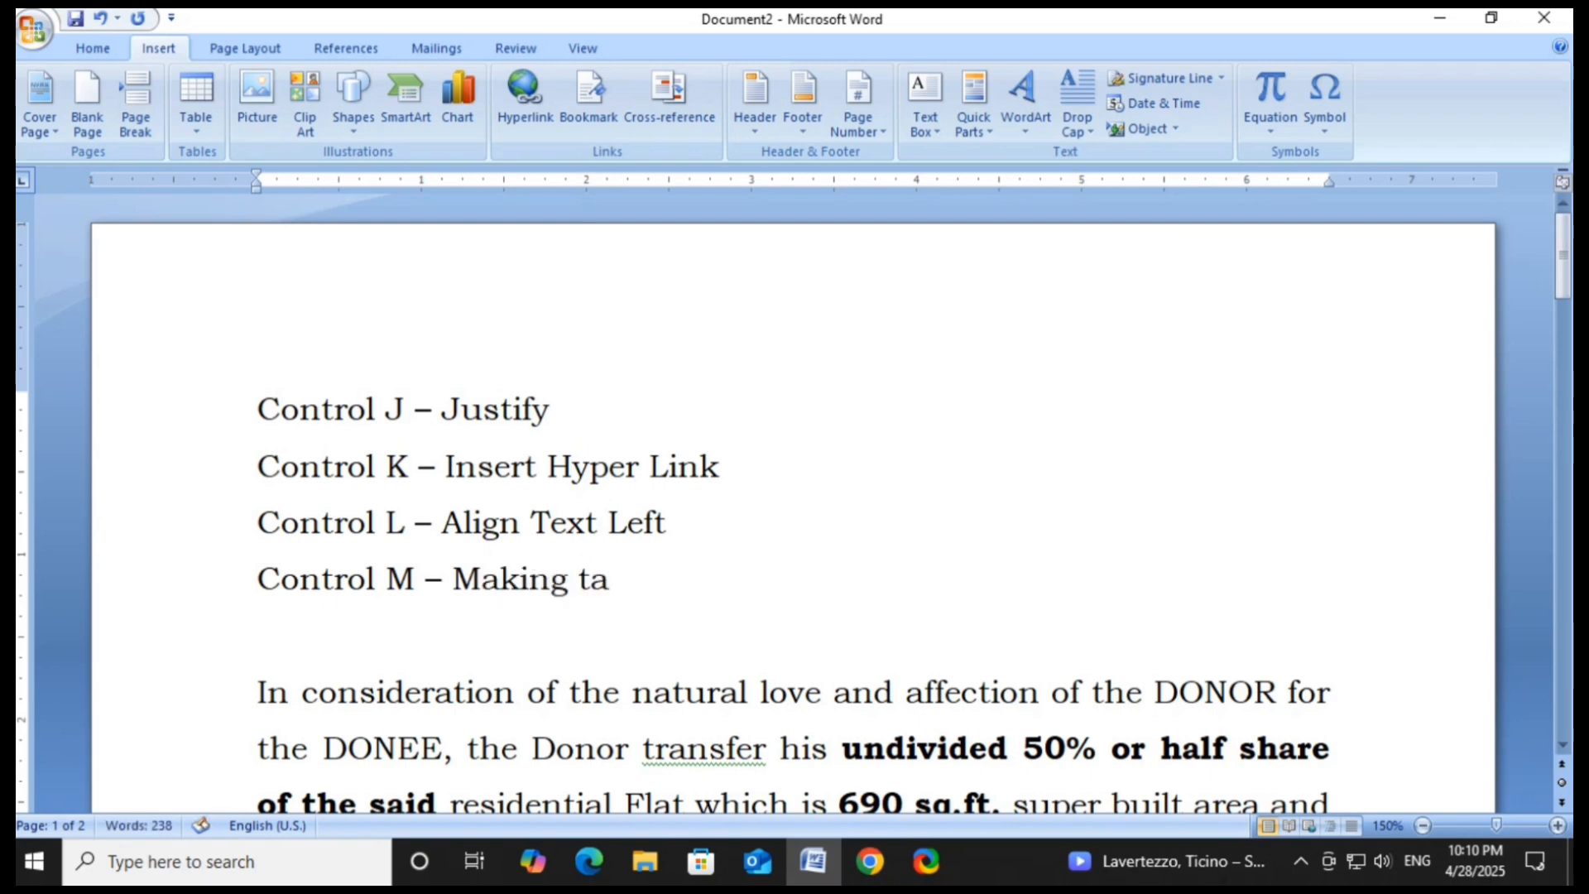
{"action": "type", "text": "b from "}
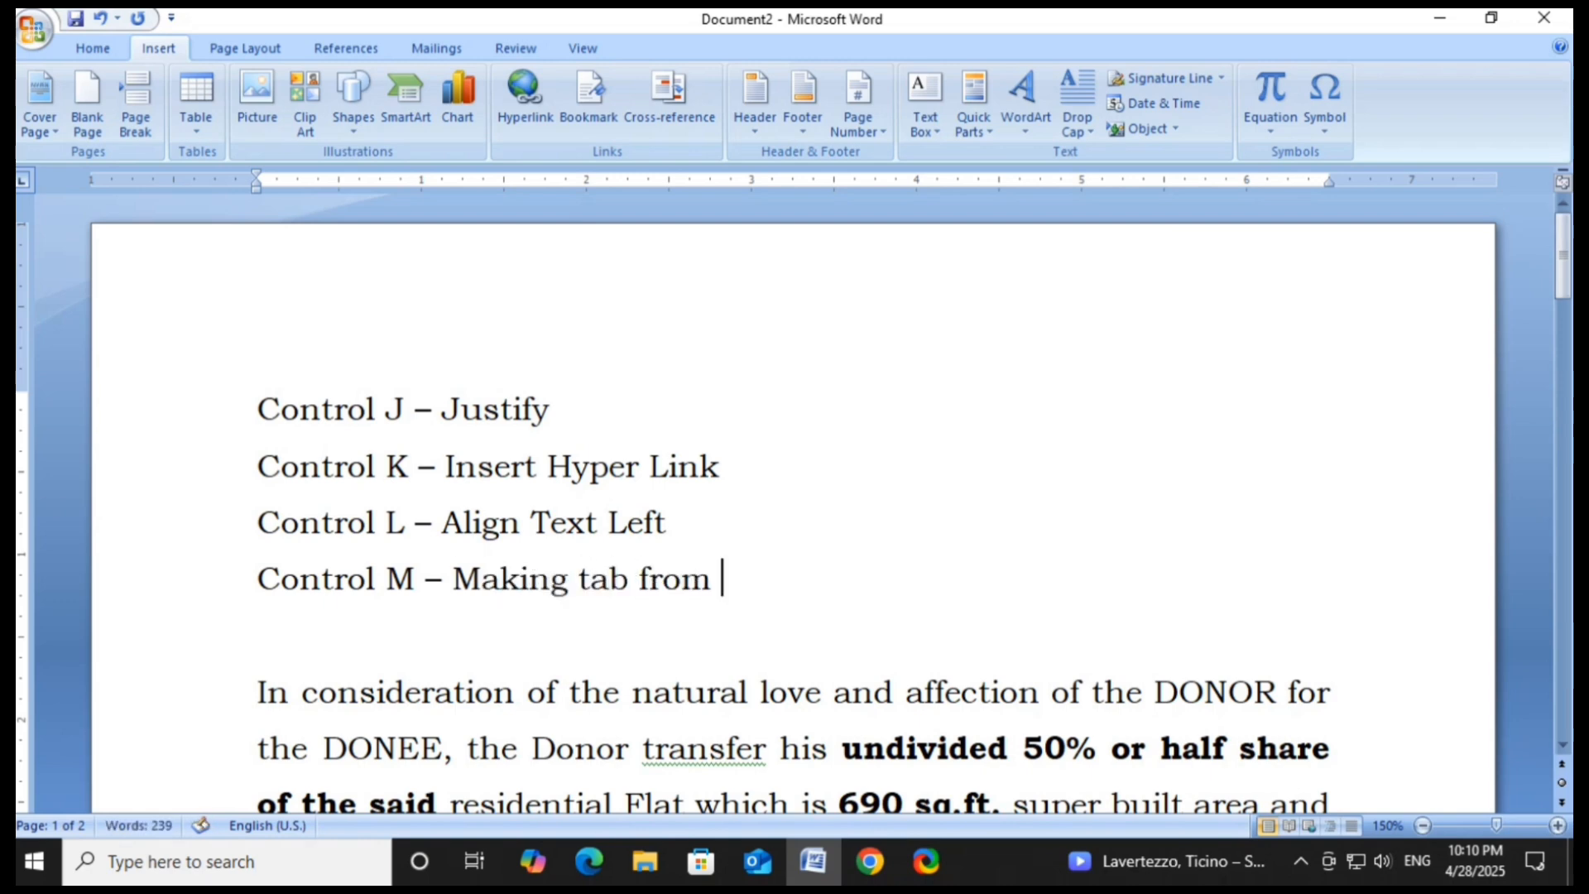
{"action": "type", "text": "Left t"}
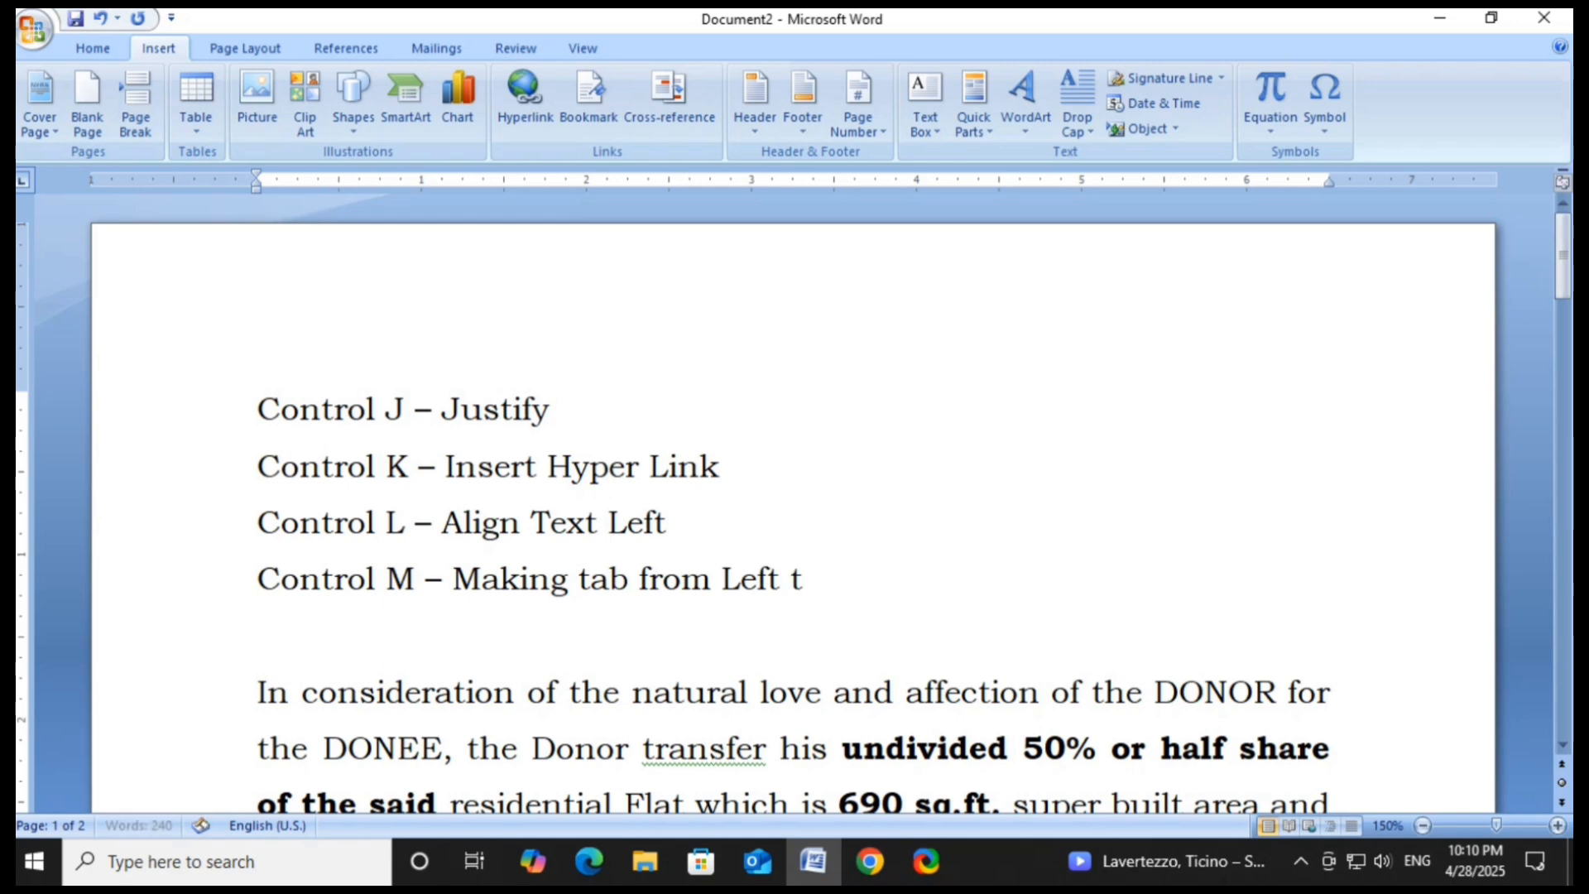
{"action": "type", "text": "o Right"}
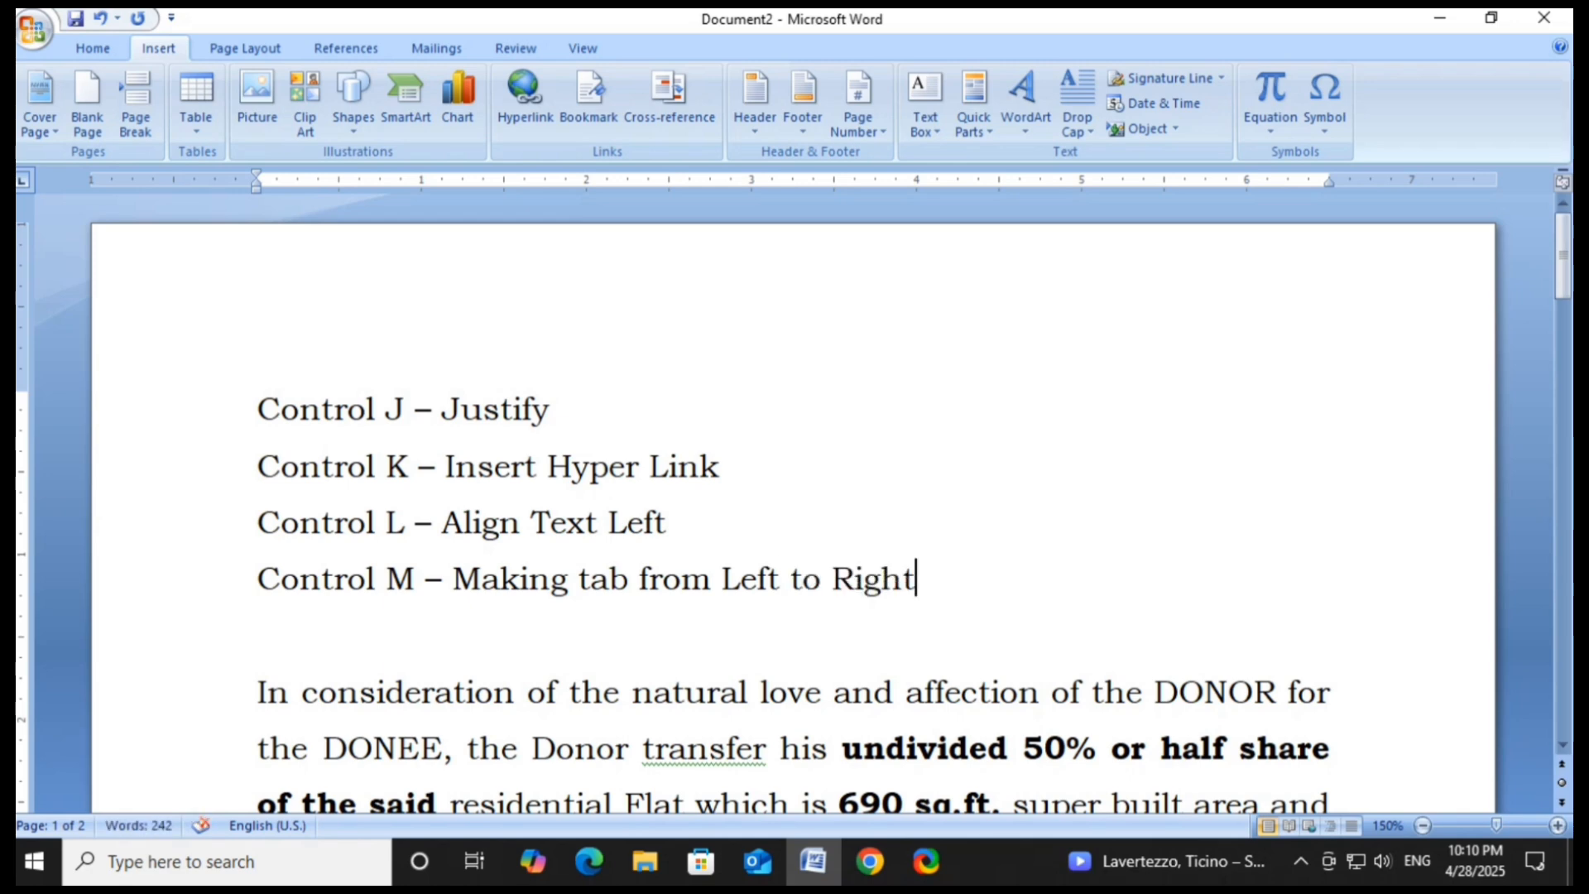